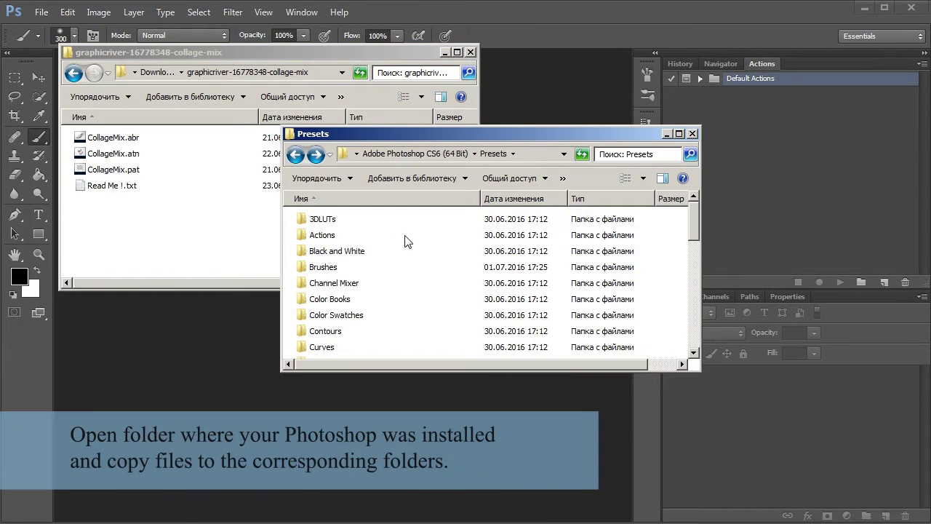
Step: Copy CollageMix.abr into Photoshop's Presets\Brushes folder
left_click(340, 274)
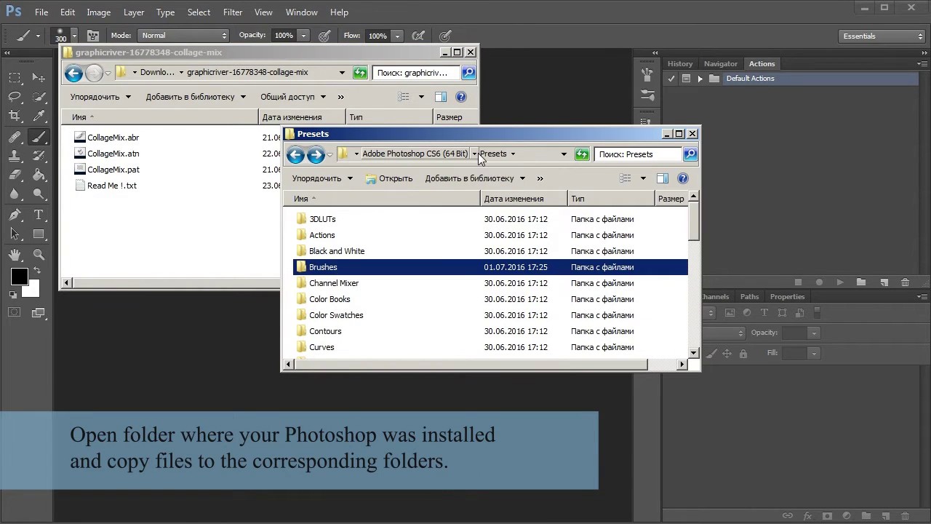
double_click(328, 272)
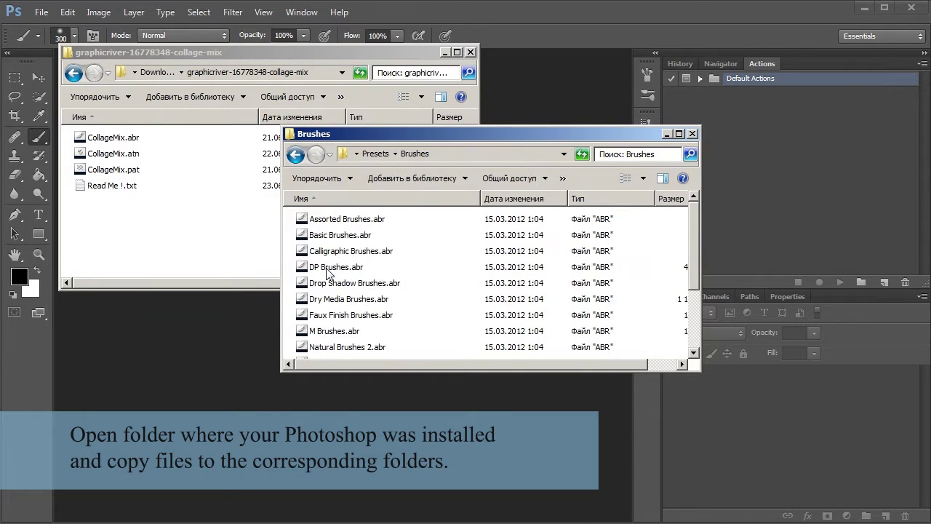
left_click(126, 138)
left_click(371, 264)
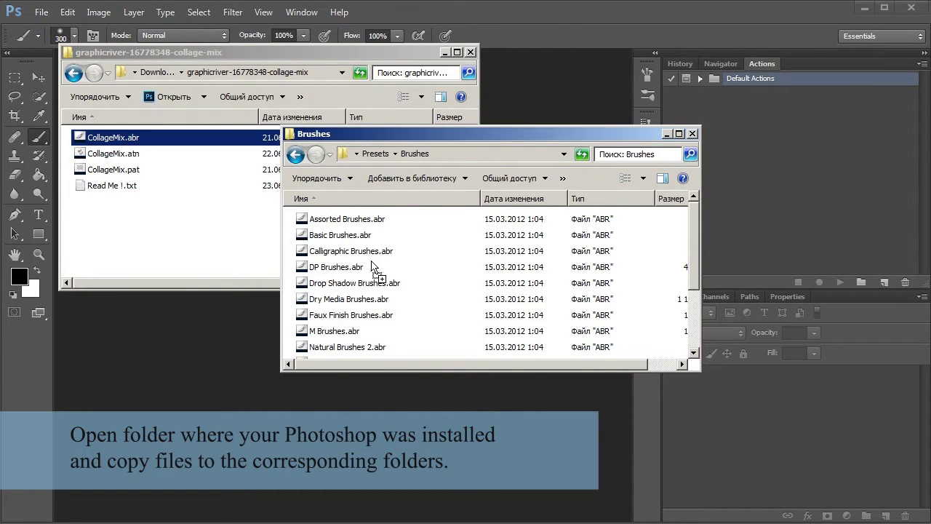
scroll(435, 301, "down", 2)
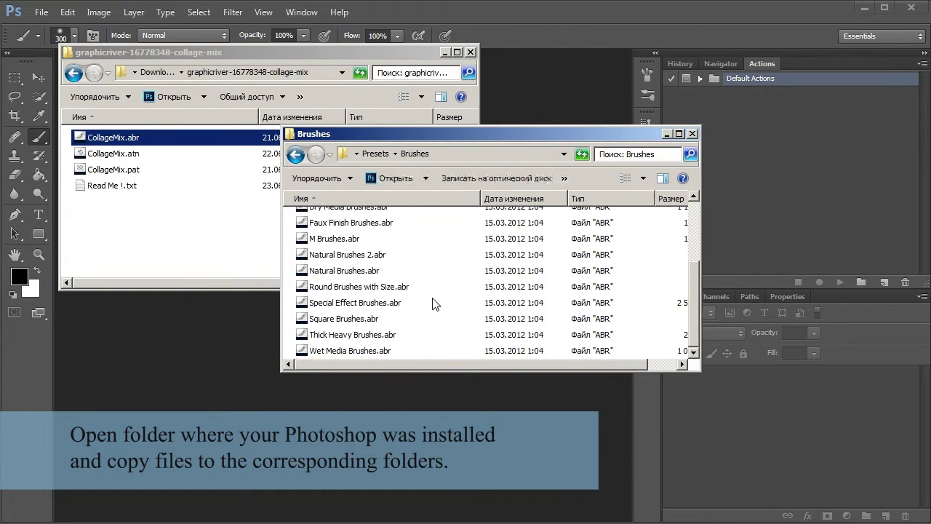
left_click(296, 154)
left_click_drag(693, 213, 689, 297)
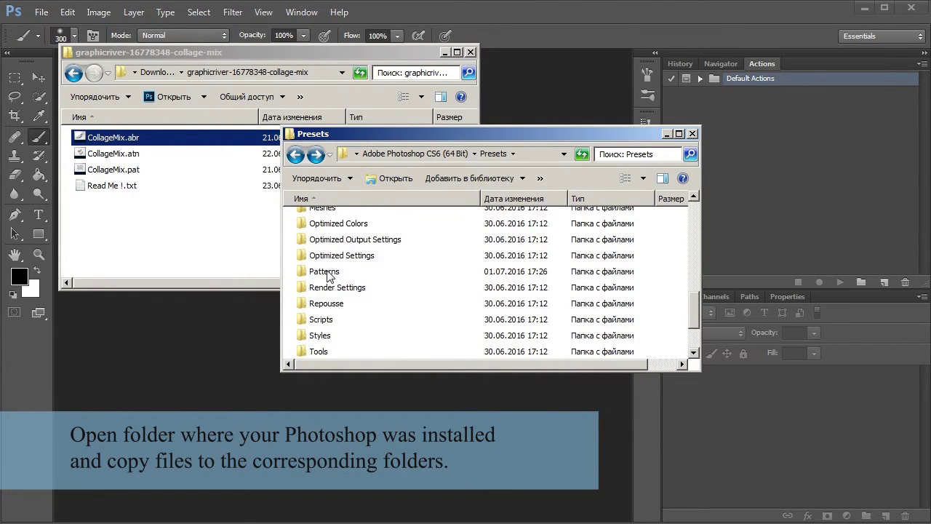
Step: Copy CollageMix.pat into the Presets\Patterns folder, minimize it, and select CollageMix.atn
double_click(327, 273)
left_click_drag(116, 175, 454, 280)
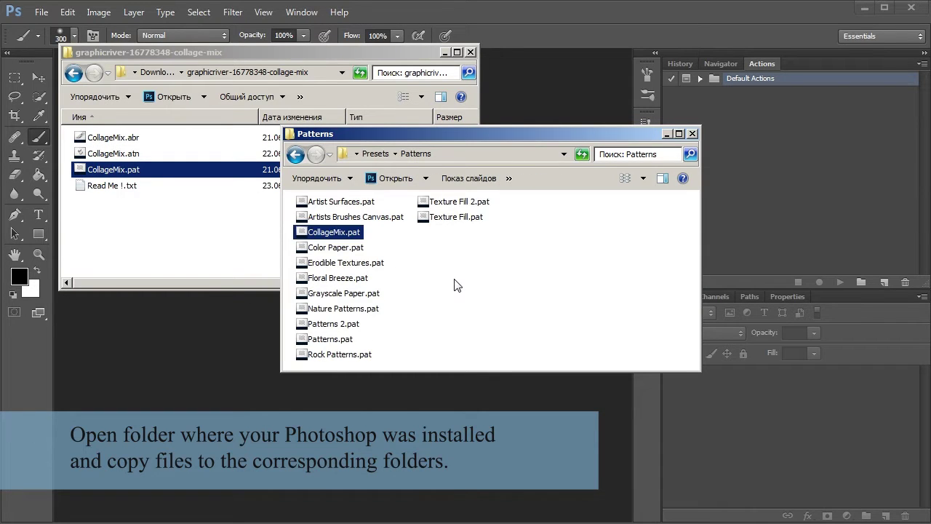
left_click(666, 135)
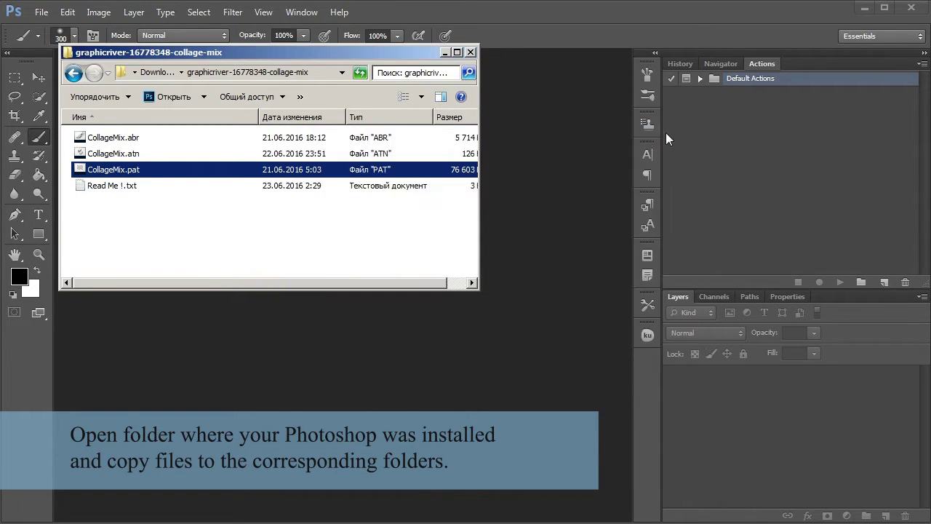
left_click(117, 155)
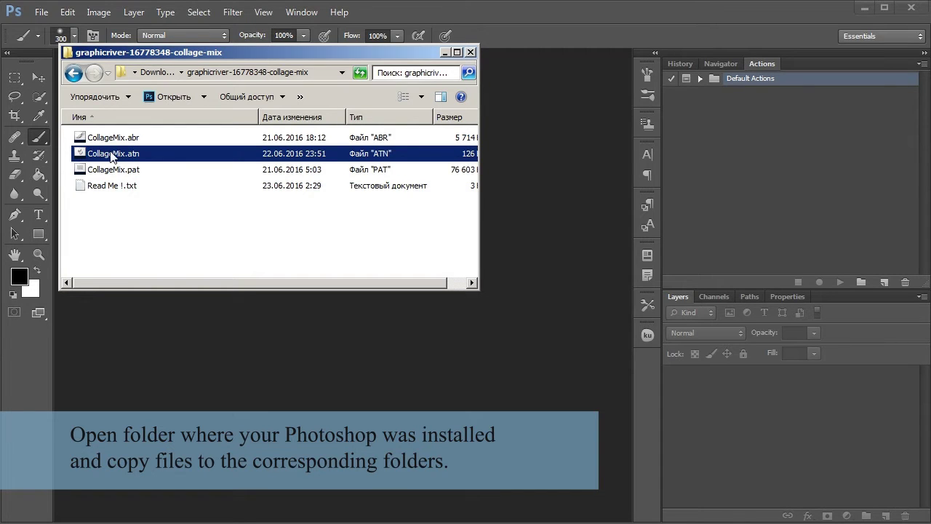
Step: Load the CollageMix action set into Photoshop's Actions panel
left_click_drag(682, 132, 681, 131)
left_click(711, 108)
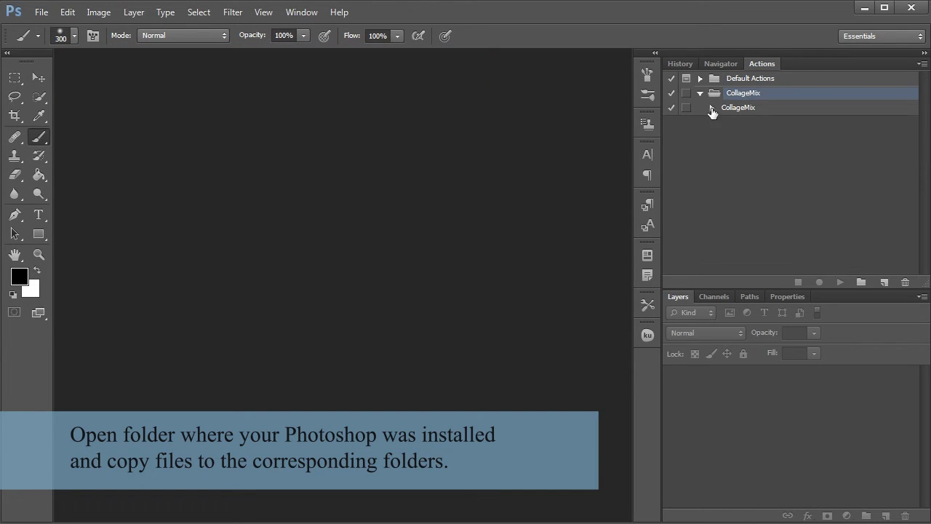
left_click(737, 109)
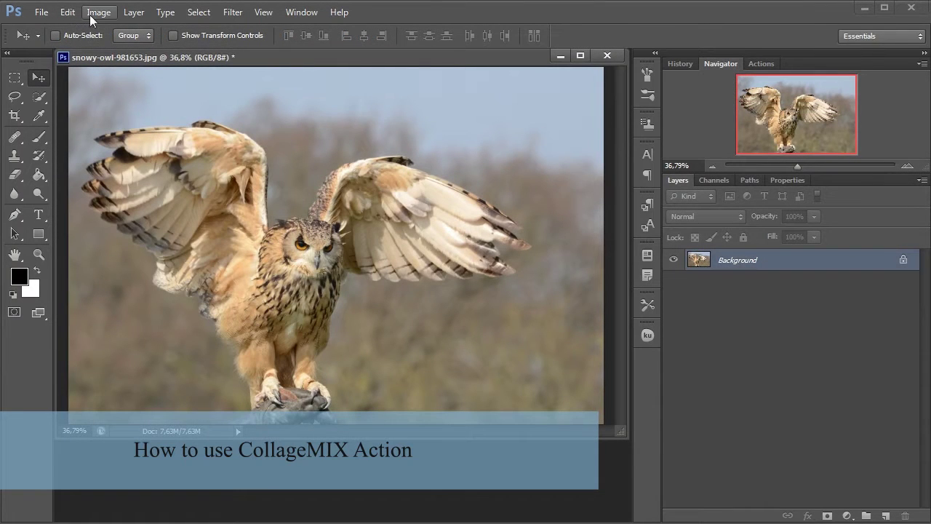
Step: Resize the owl photo to 3000 px wide (3000 × 2000) and zoom to fit
left_click(95, 15)
left_click(130, 110)
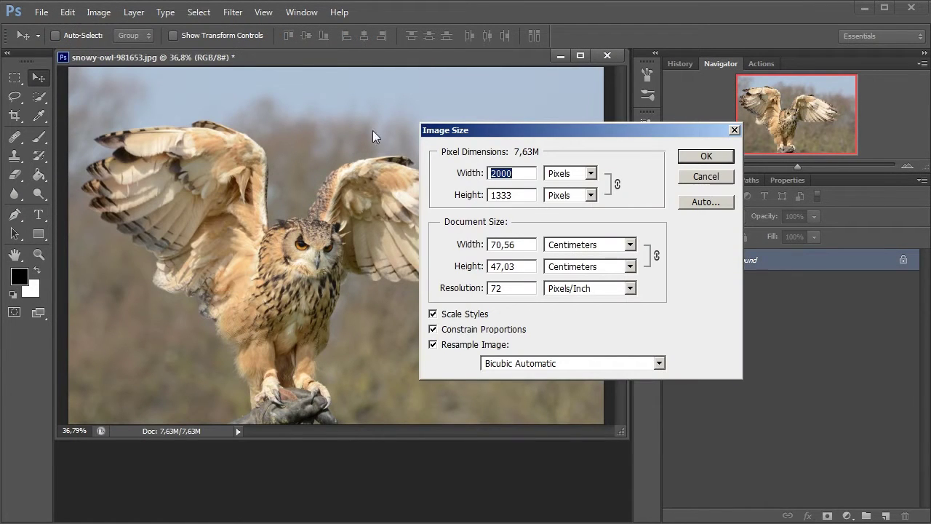
left_click(490, 175)
type("3")
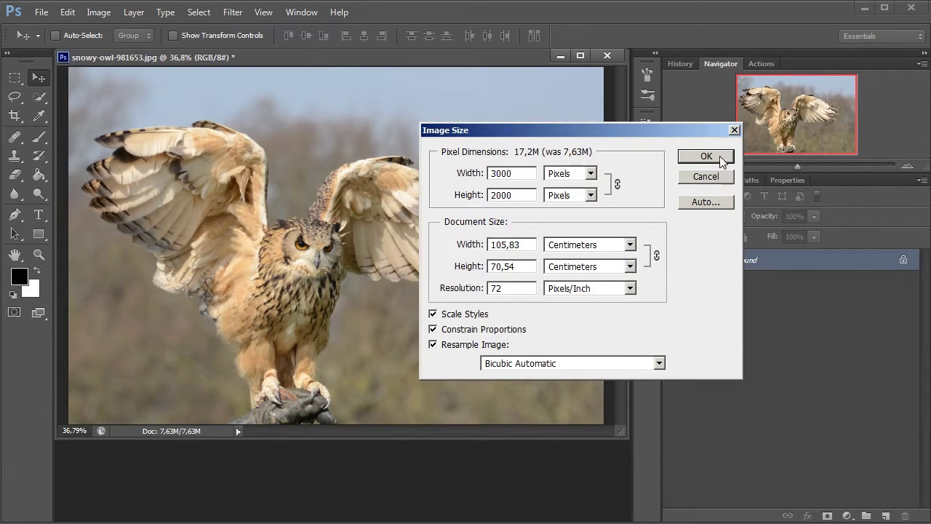
left_click(705, 157)
left_click(789, 166)
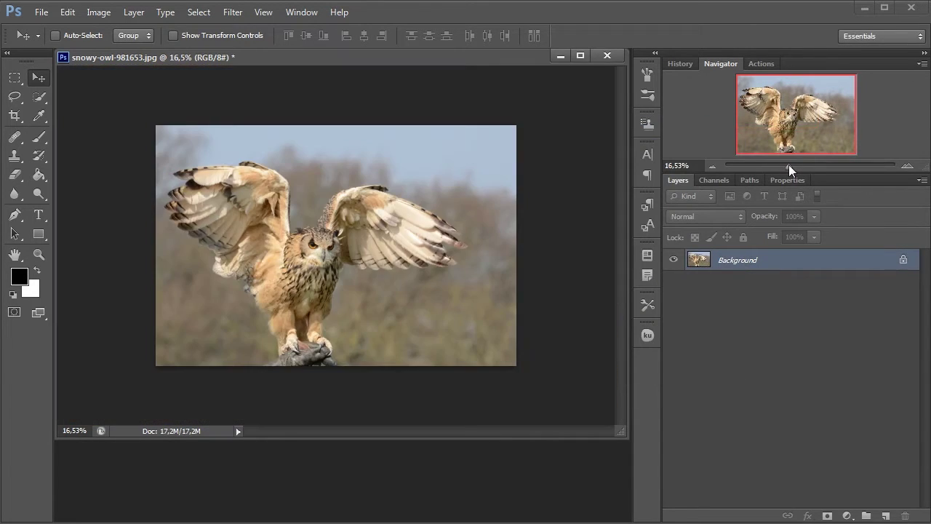
left_click_drag(789, 165, 793, 164)
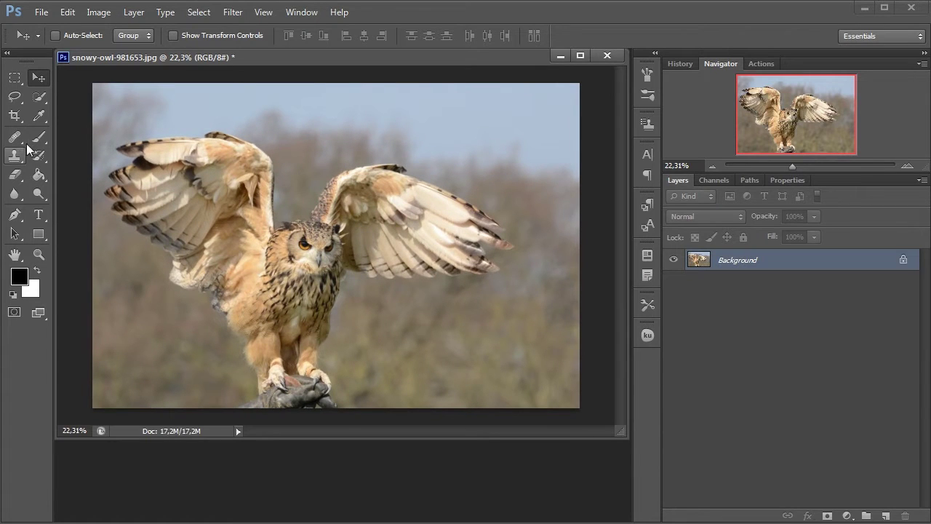
Step: Add a new empty layer above Background and name it 'ga'
left_click(886, 516)
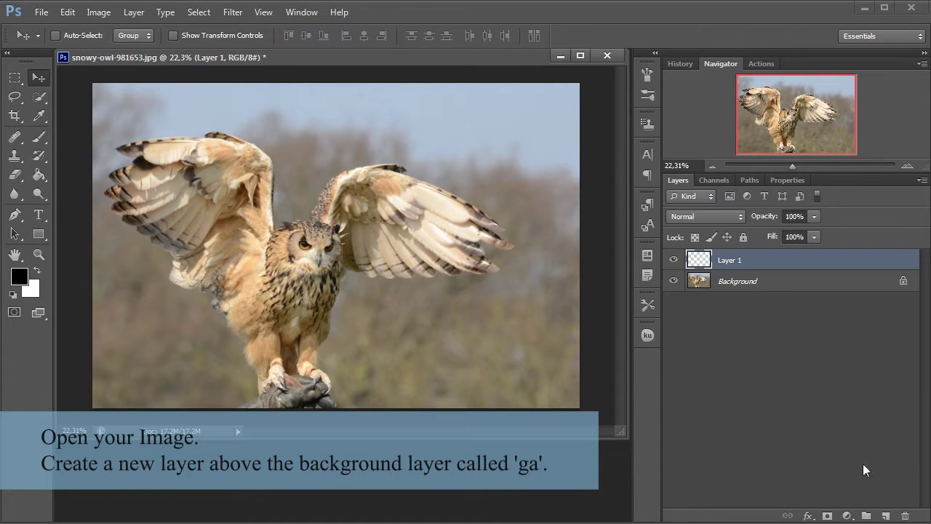
double_click(728, 261)
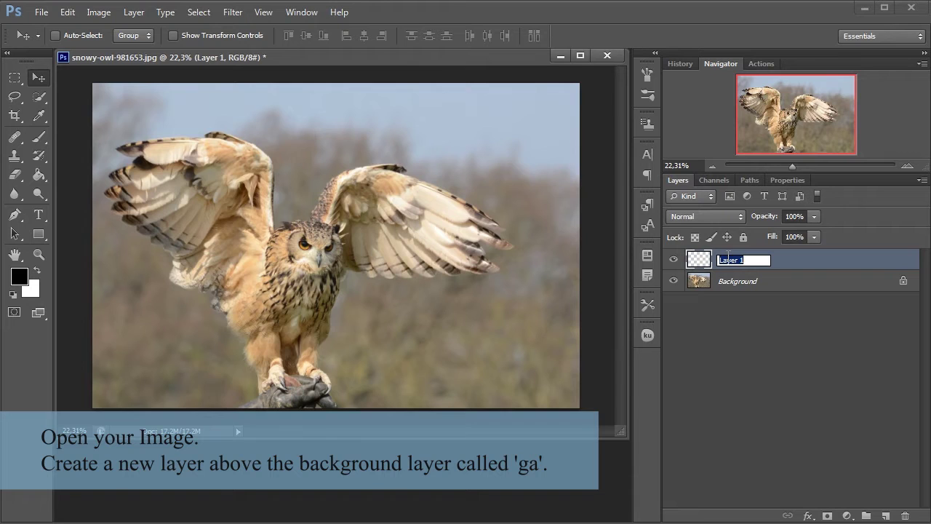
key("BackSpace")
type("ga")
key("Return")
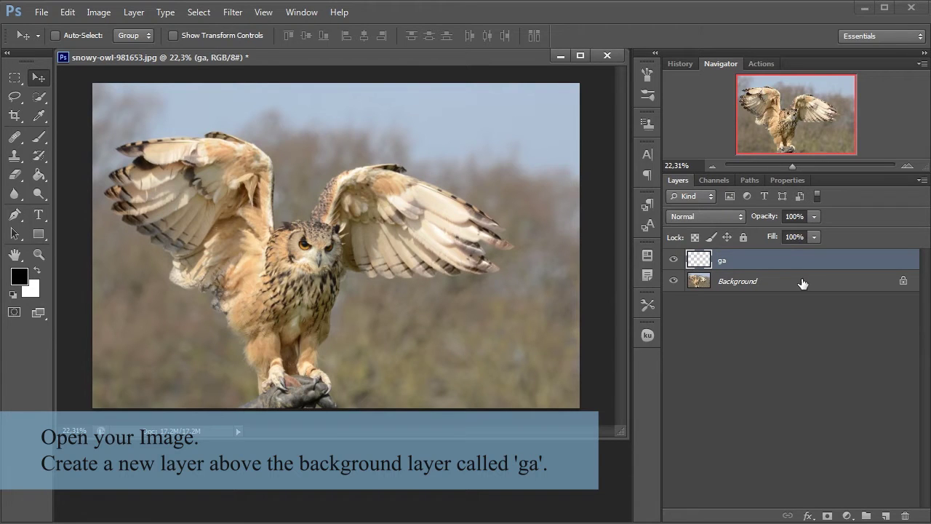
Step: Load the CollageMix brushes, pick the soft 500 px brush at 35% hardness, and set white foreground
left_click(41, 143)
left_click(74, 36)
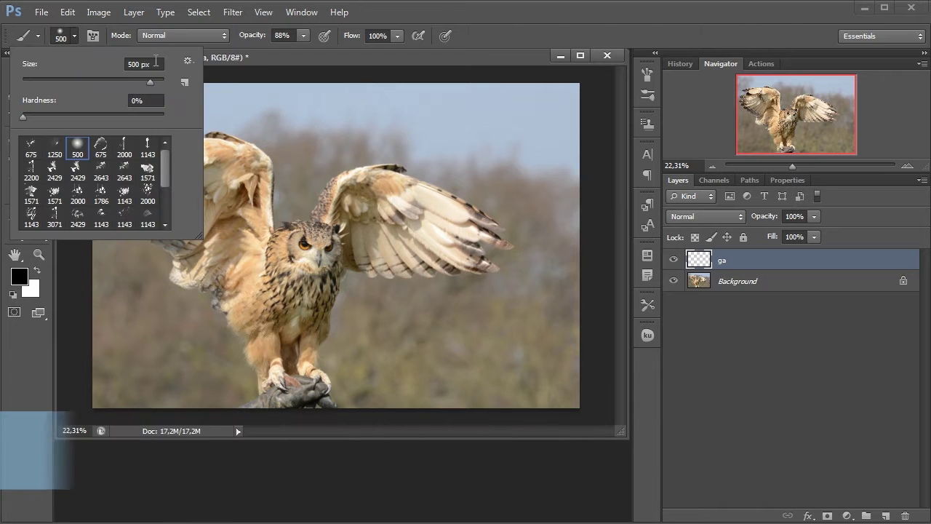
left_click(188, 61)
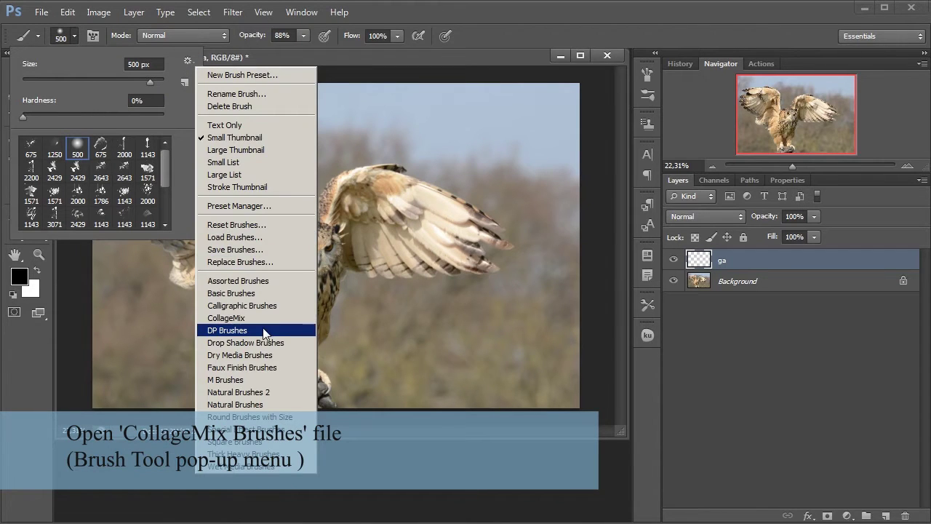
left_click(258, 318)
left_click(405, 213)
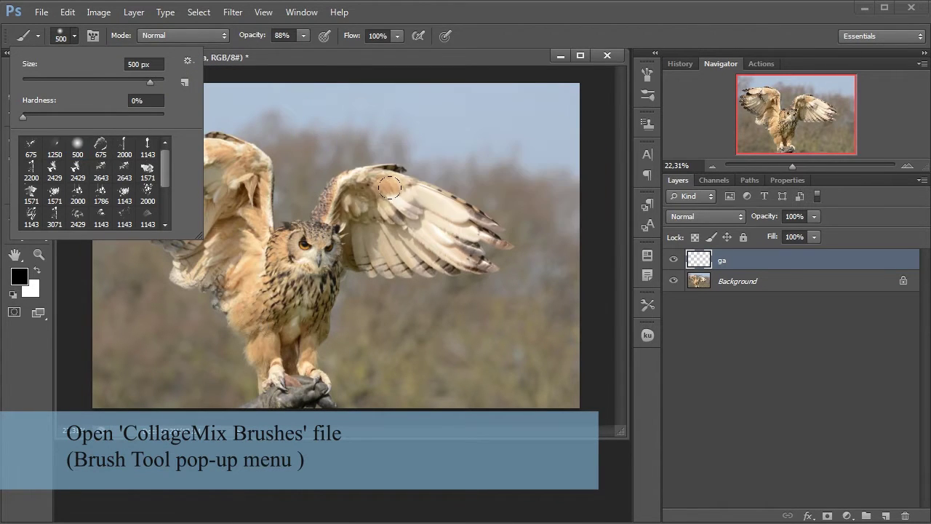
left_click(77, 146)
left_click(72, 115)
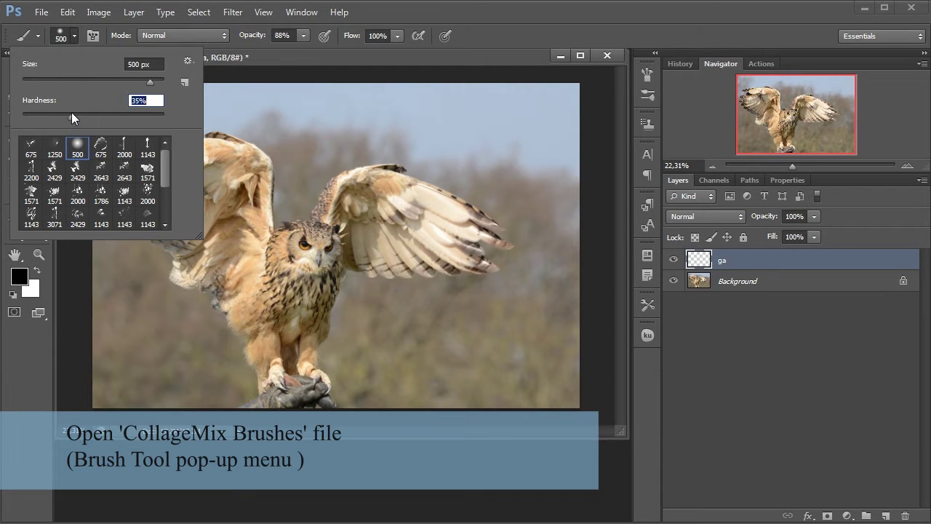
left_click(75, 33)
left_click(37, 269)
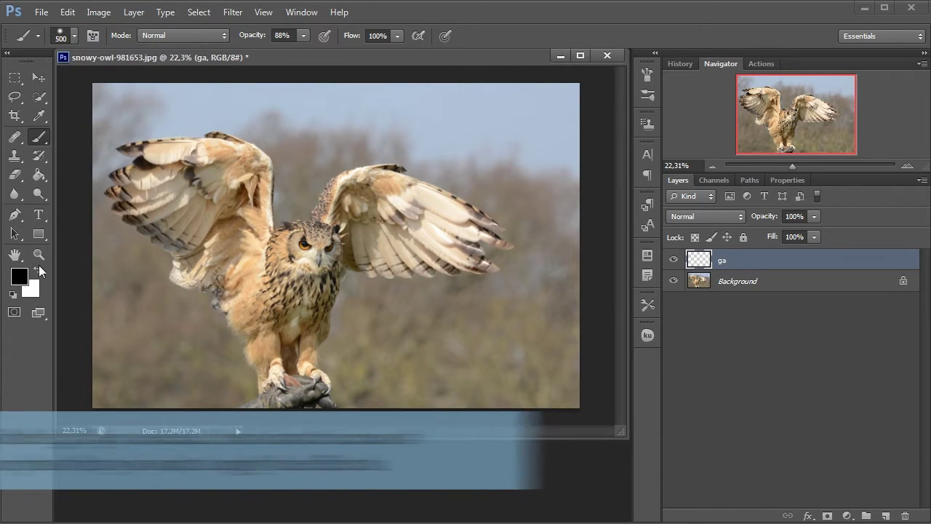
Step: Paint white at 100% opacity over the owl's wings, chest and lower body
mouse_move(168, 172)
left_mouse_down()
mouse_move(178, 195)
mouse_move(208, 183)
mouse_move(210, 220)
mouse_move(233, 244)
left_mouse_up()
left_click(304, 35)
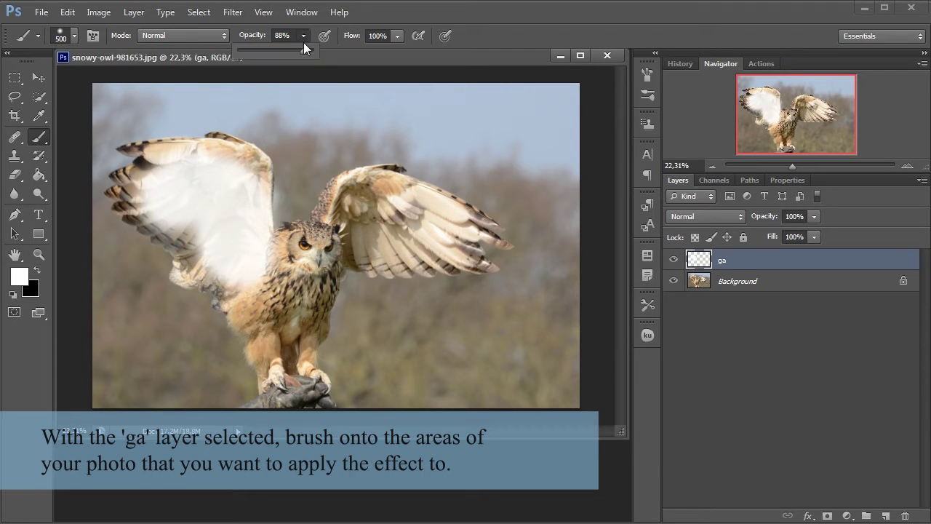
left_click(161, 120)
mouse_move(156, 153)
left_mouse_down()
mouse_move(199, 211)
mouse_move(162, 176)
mouse_move(227, 260)
mouse_move(269, 347)
mouse_move(328, 291)
mouse_move(310, 216)
left_mouse_up()
mouse_move(332, 187)
left_mouse_down()
mouse_move(429, 214)
mouse_move(357, 216)
mouse_move(350, 291)
mouse_move(264, 223)
mouse_move(277, 210)
left_mouse_up()
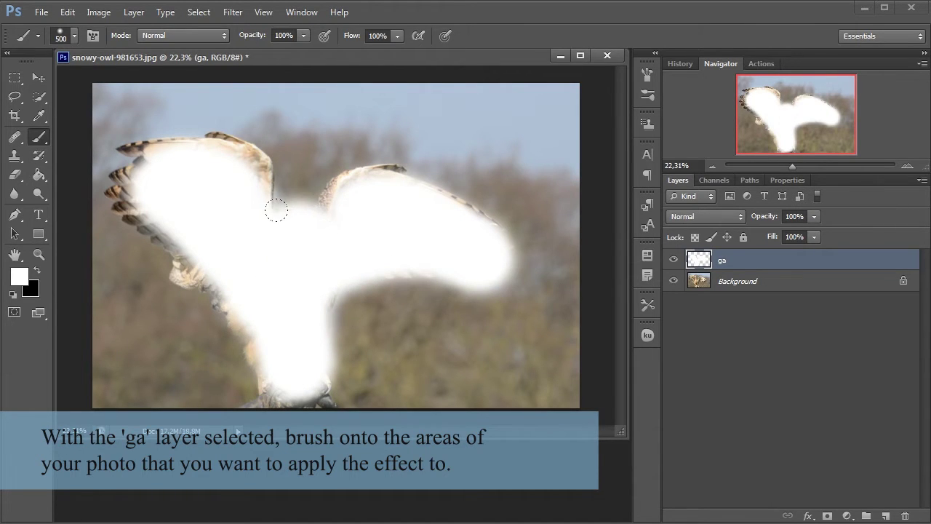
mouse_move(278, 295)
left_mouse_down()
mouse_move(260, 328)
mouse_move(206, 293)
mouse_move(228, 342)
mouse_move(131, 193)
left_mouse_up()
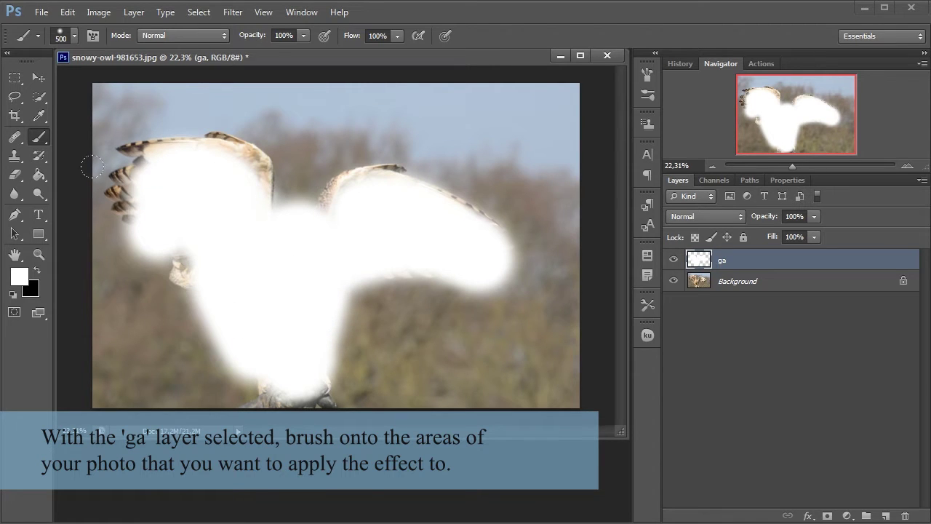
left_click_drag(93, 167, 102, 207)
Step: Set the Paint Bucket to Pattern fill and load the CollageMix pattern library, replacing current patterns
left_click(46, 176)
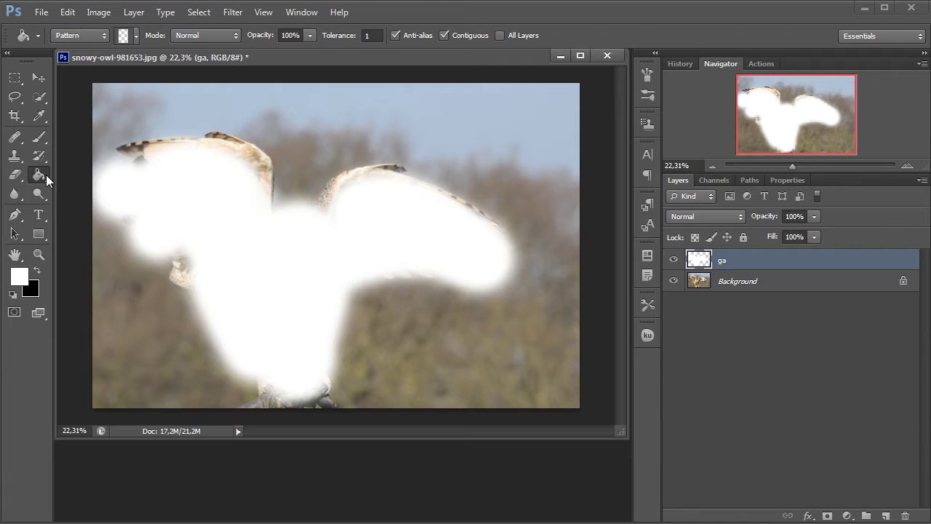
left_click(103, 36)
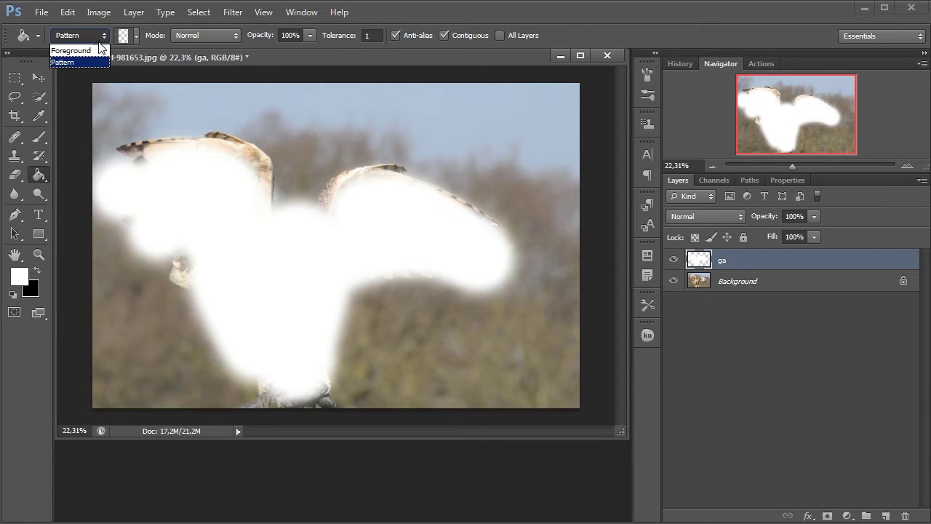
left_click(95, 63)
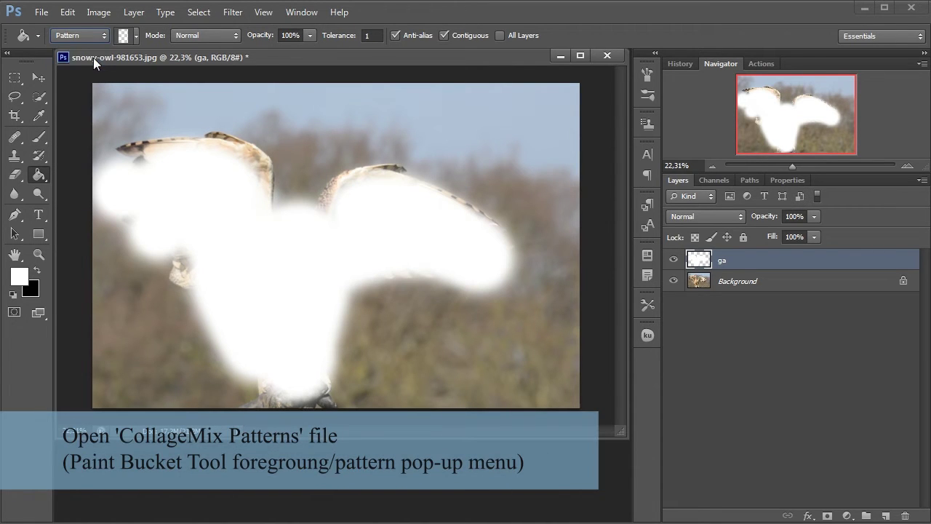
left_click(137, 36)
left_click(205, 59)
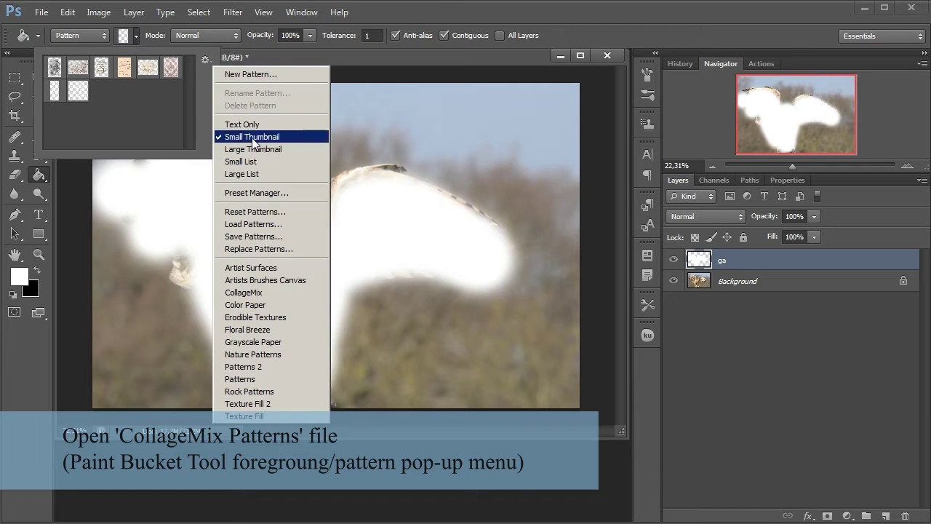
left_click(283, 295)
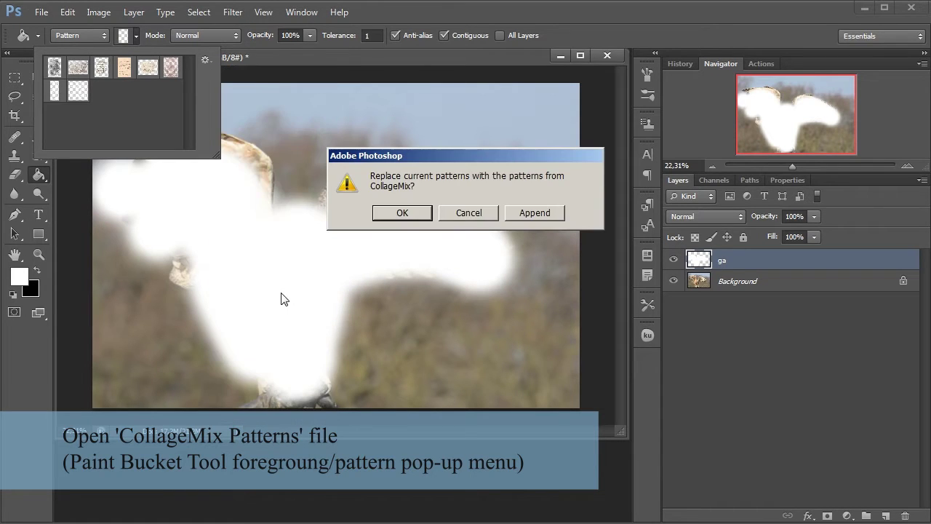
left_click(401, 211)
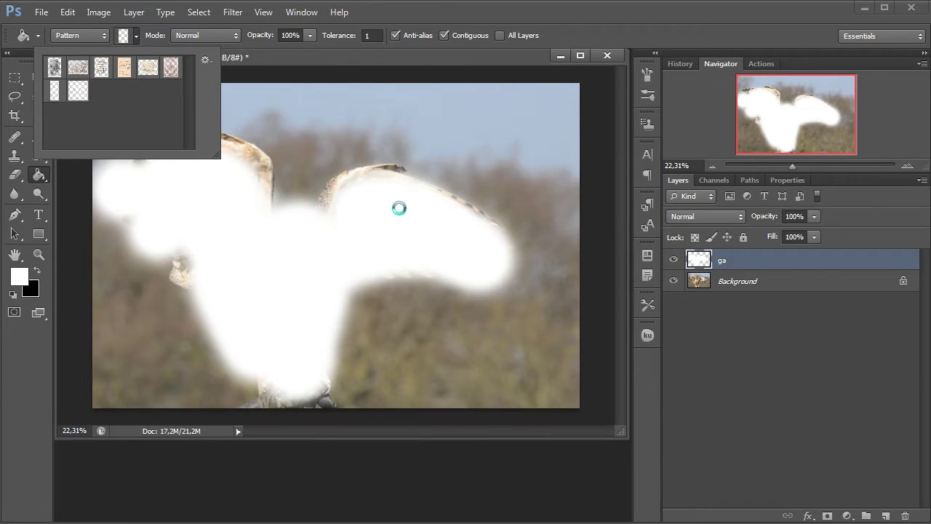
left_click(750, 306)
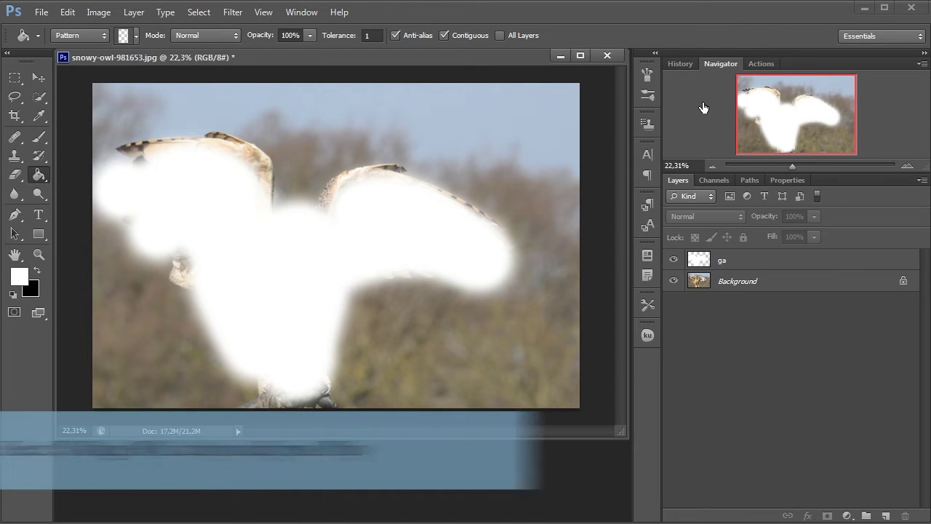
Step: Play the CollageMix action from the Actions panel on the owl photo
left_click(760, 64)
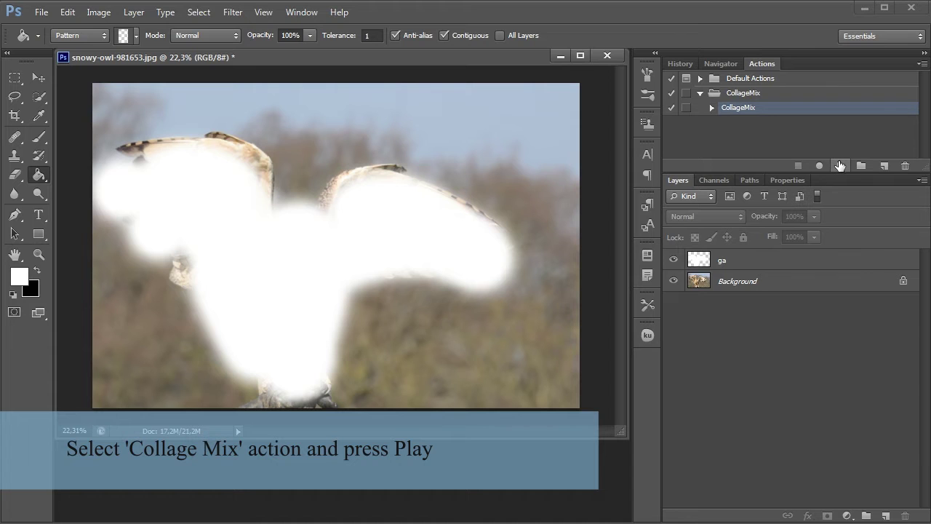
left_click(840, 166)
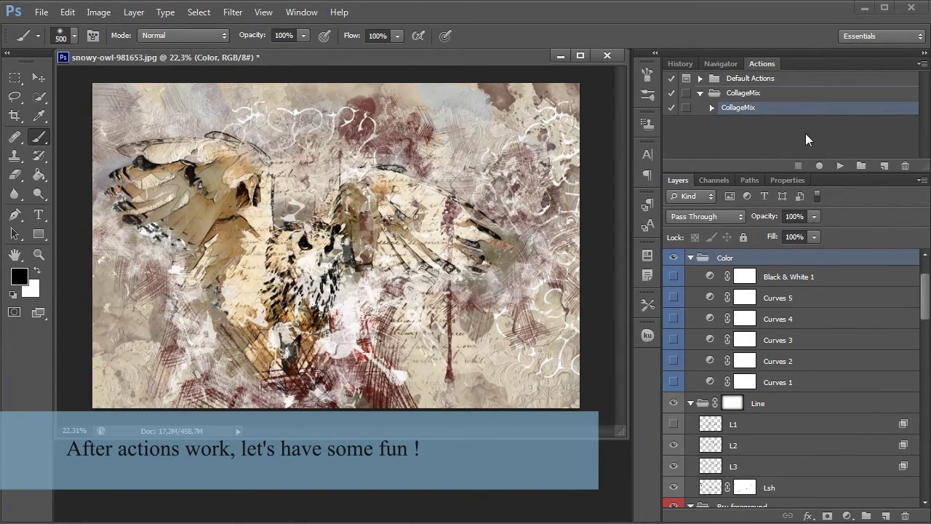
Step: Collapse the Color, Line, Bru foreground, Base, Old Letters, Brush Back and Ornament groups
left_click(691, 258)
left_click(691, 277)
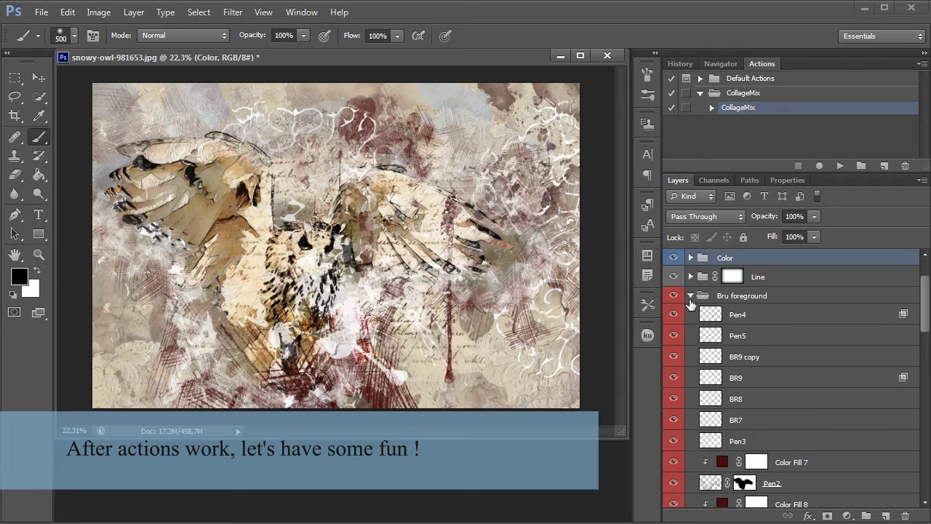
left_click(690, 295)
left_click(692, 333)
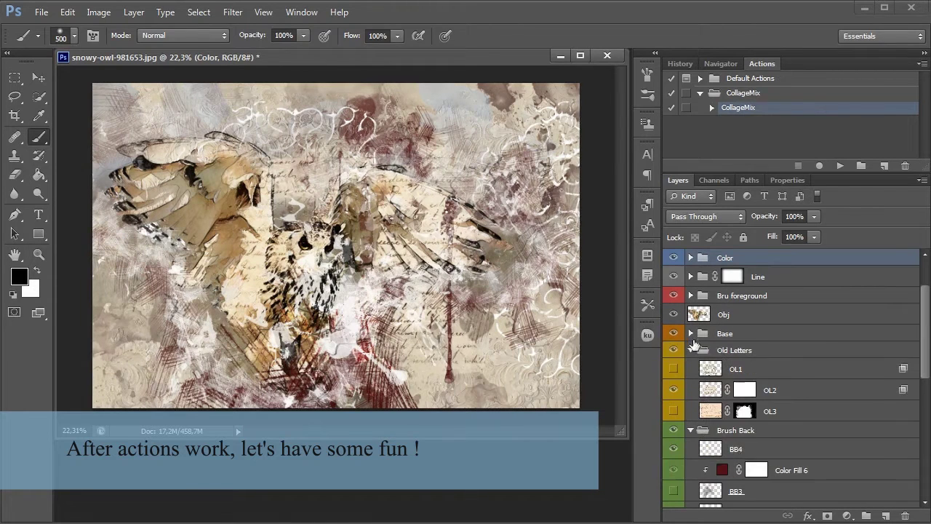
left_click(692, 350)
left_click(691, 367)
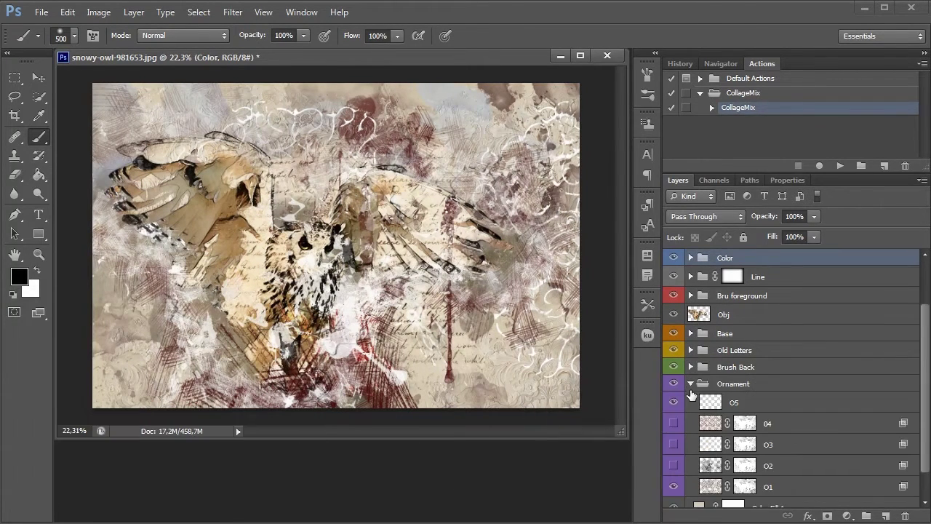
left_click(692, 384)
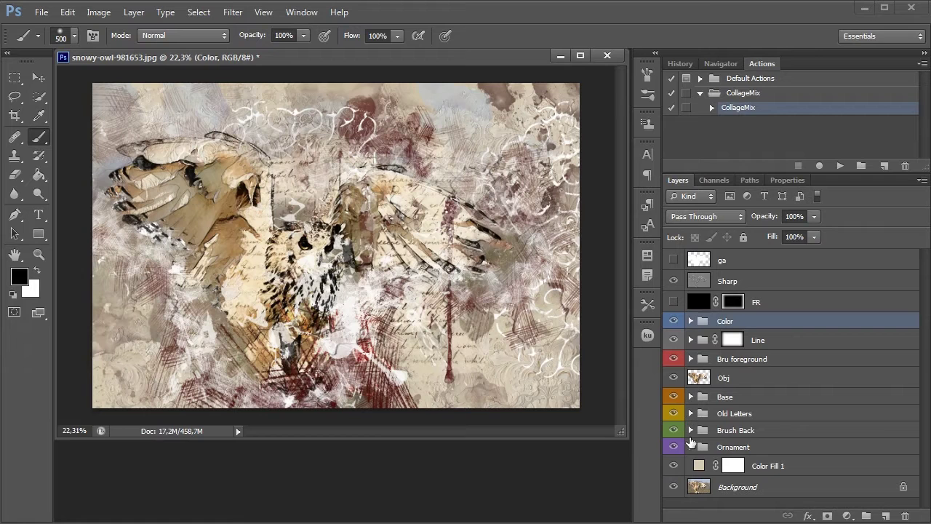
Step: Toggle each group's visibility off and on to compare, leaving them visible
left_click(673, 321)
left_click(674, 340)
left_click(674, 359)
left_click(674, 359)
left_click(674, 396)
left_click(674, 397)
left_click(674, 413)
left_click(674, 431)
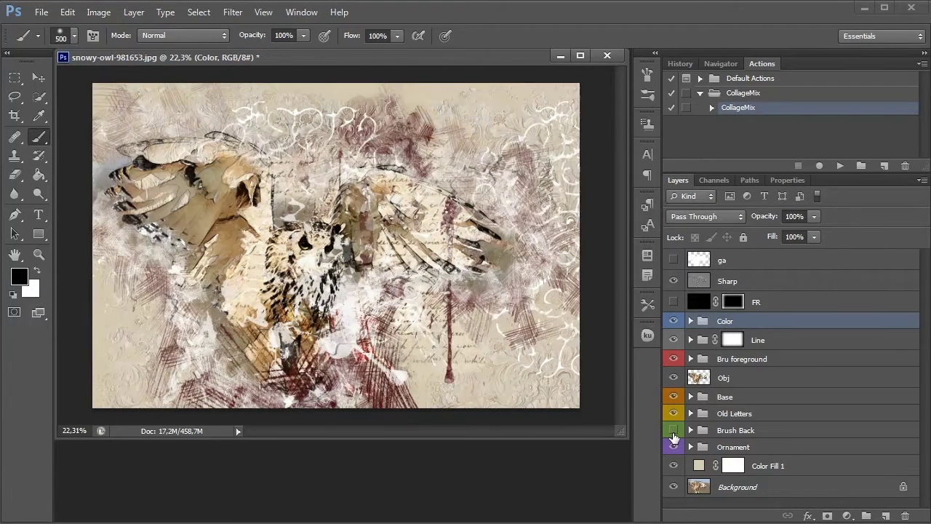
left_click(674, 446)
left_click(674, 449)
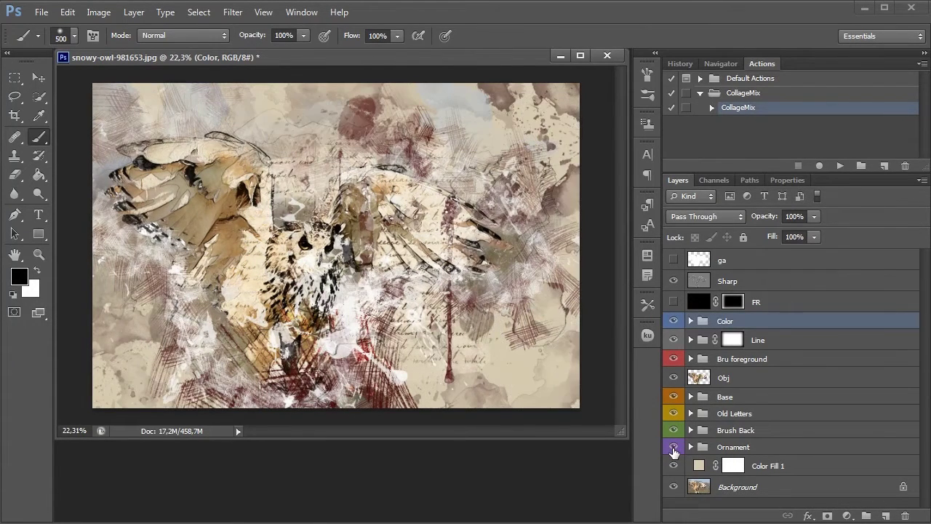
left_click(674, 449)
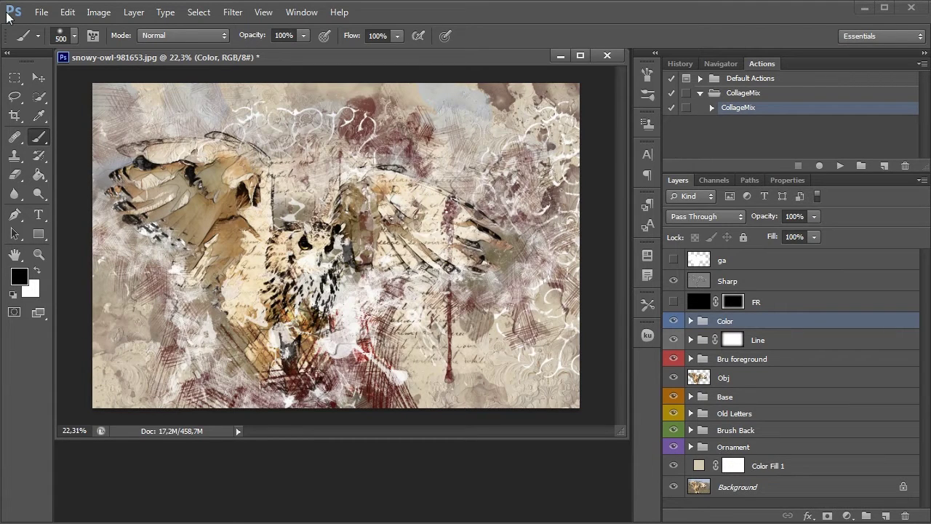
Step: Expand the Color group and preview Black & White 1 and Curves 5, leaving both off
left_click(39, 78)
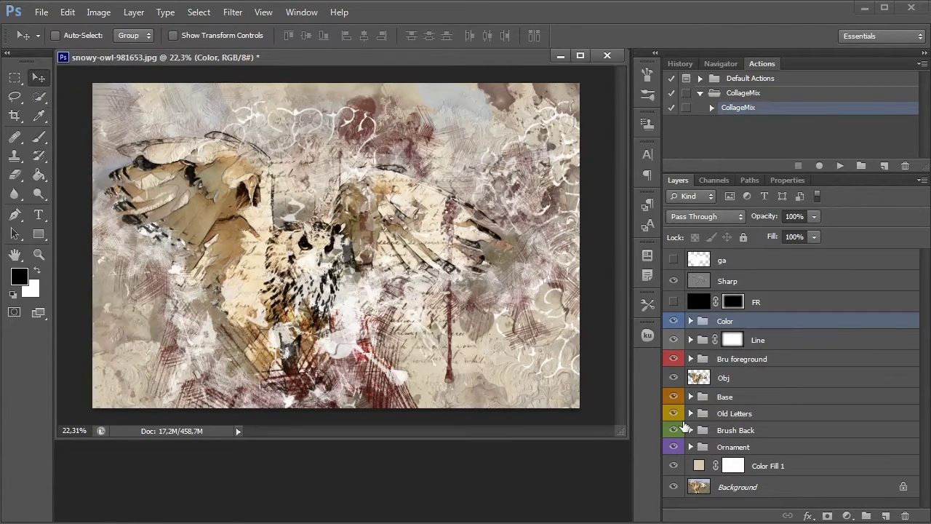
left_click(692, 322)
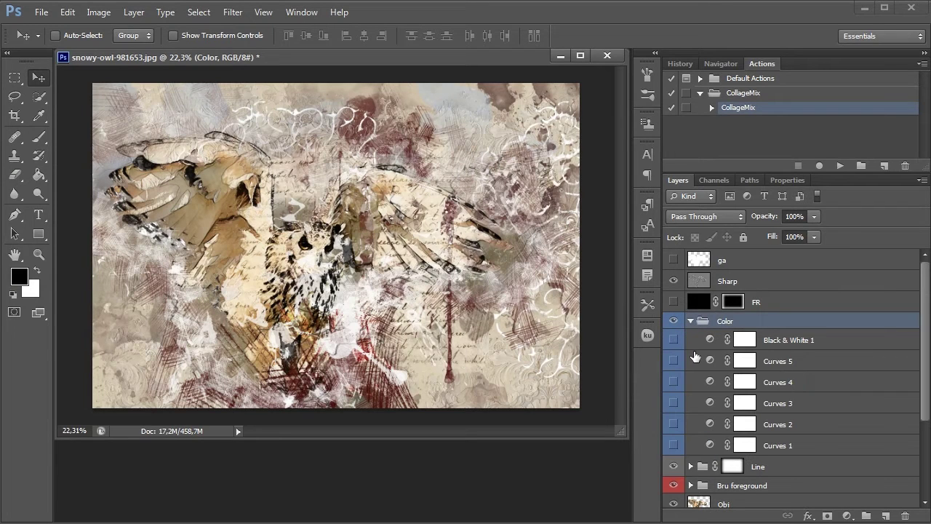
left_click(674, 340)
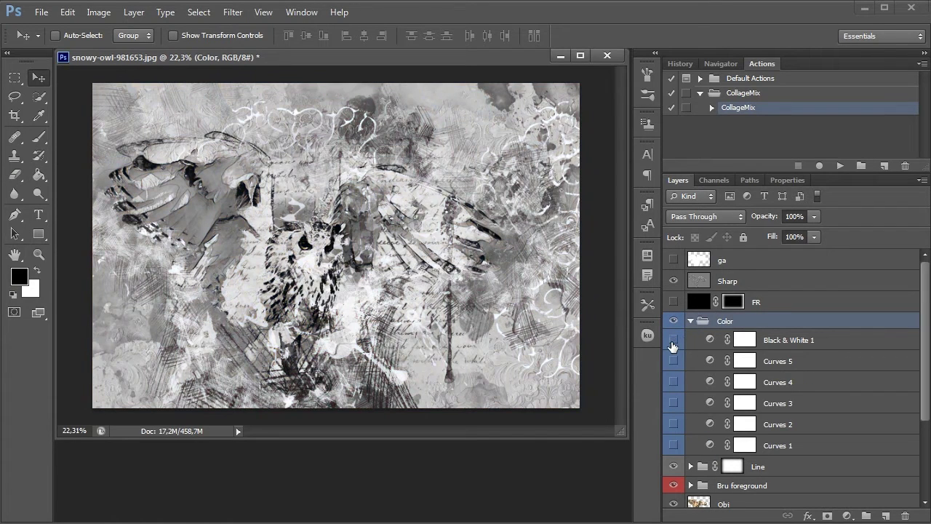
left_click(673, 341)
left_click(673, 342)
left_click(673, 342)
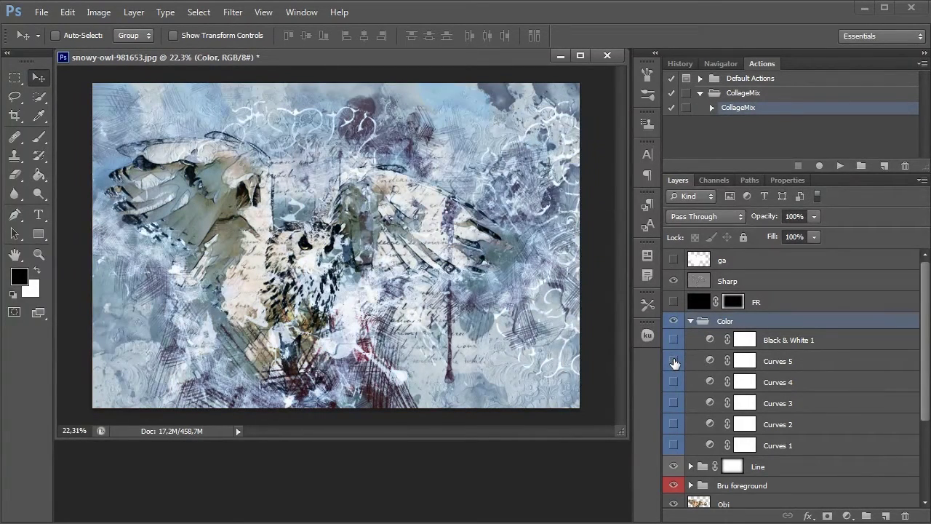
left_click(674, 361)
left_click(674, 362)
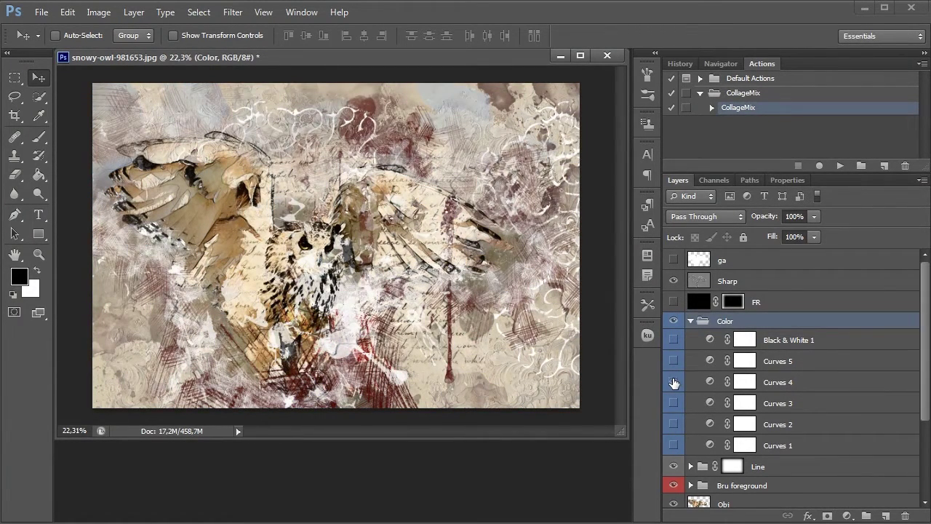
Step: Adjust Curves 4: lower the Red curve, nudge Green up, and raise Blue
double_click(711, 382)
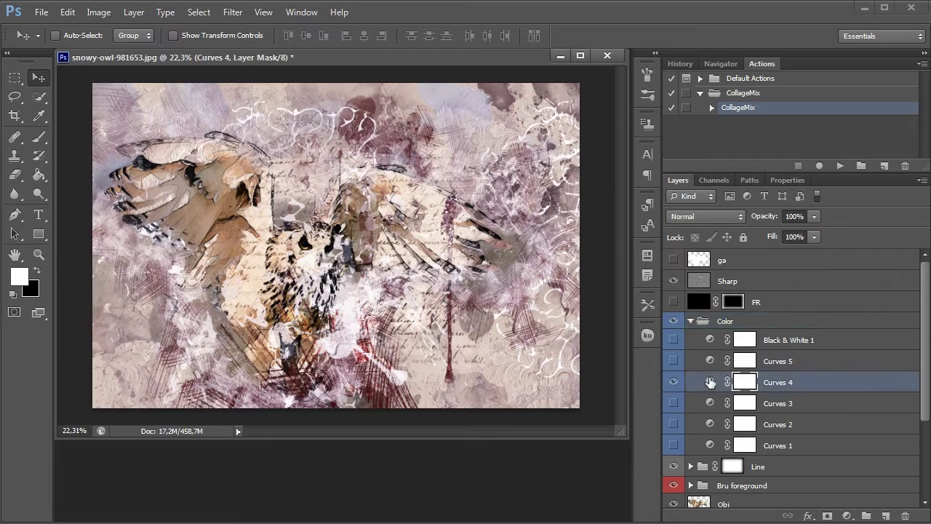
left_click(866, 243)
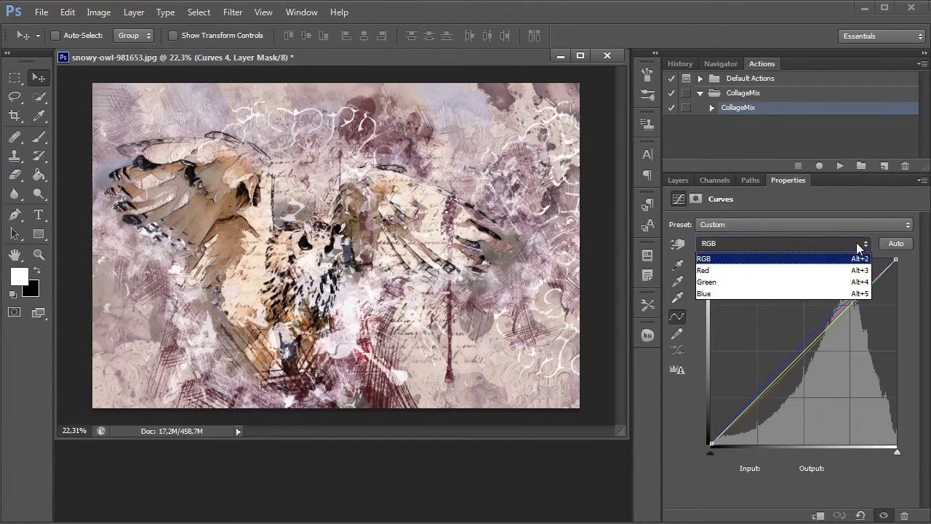
left_click(834, 271)
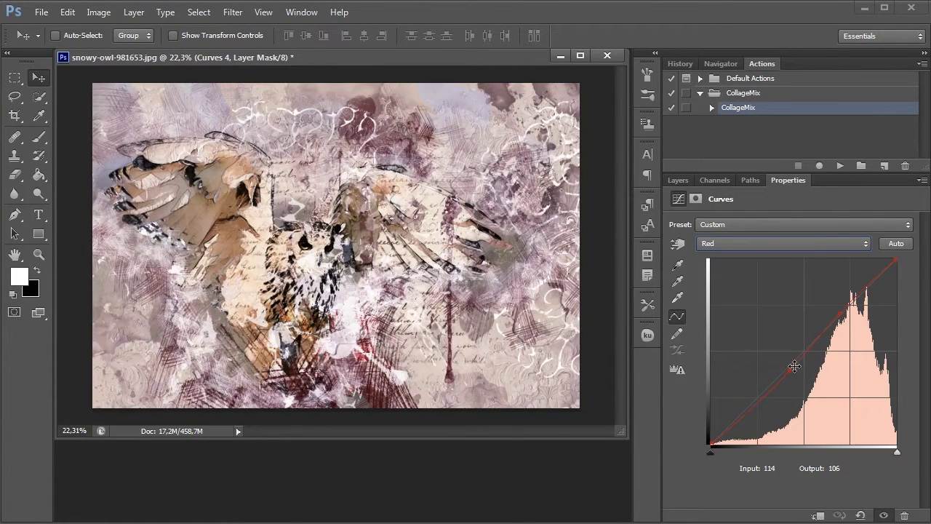
left_click_drag(794, 365, 797, 380)
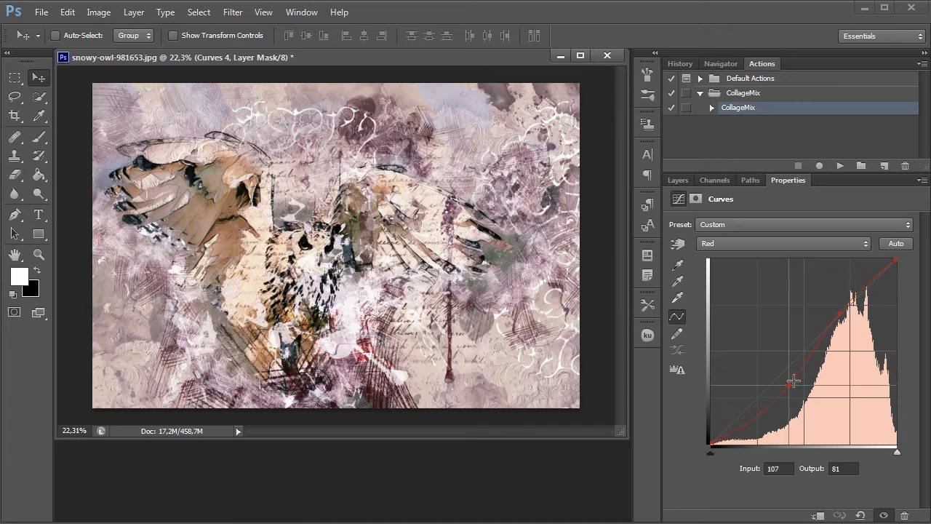
left_click(822, 244)
left_click(817, 284)
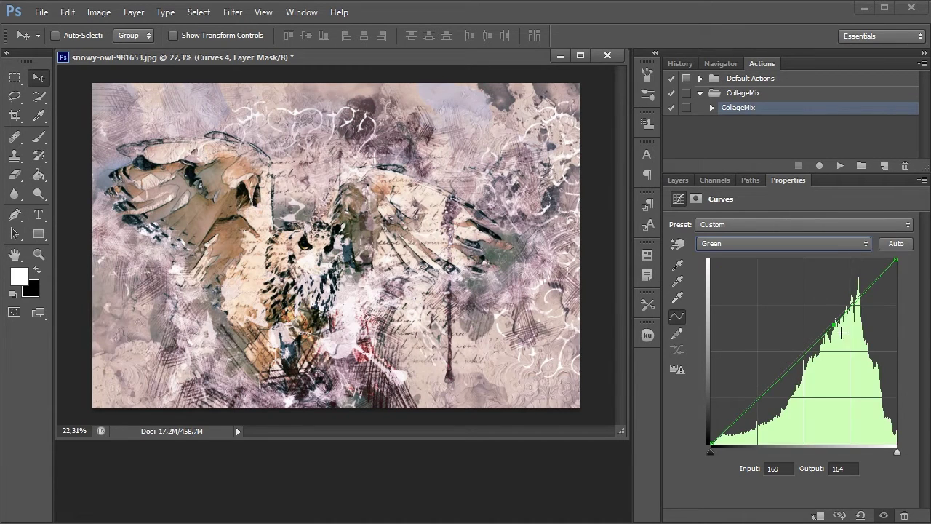
left_click_drag(841, 332, 838, 323)
left_click(801, 244)
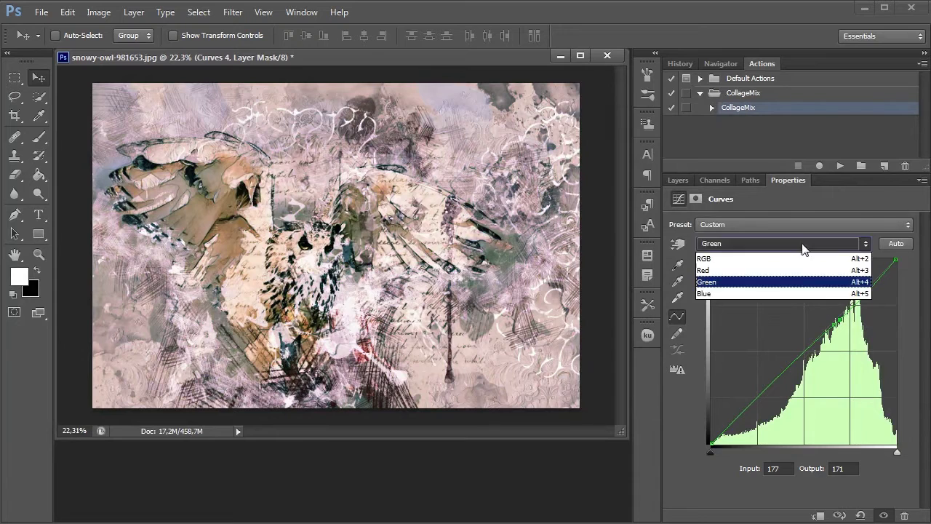
left_click(793, 296)
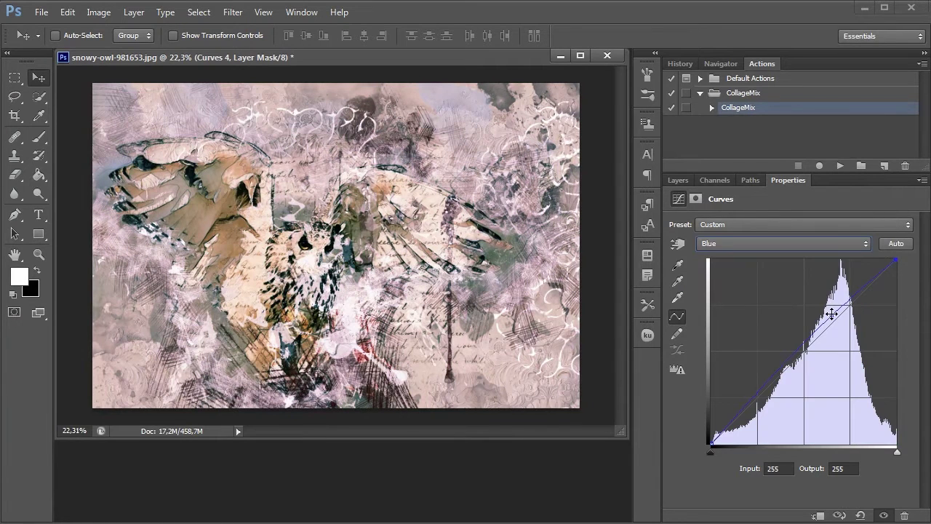
left_click_drag(832, 314, 832, 312)
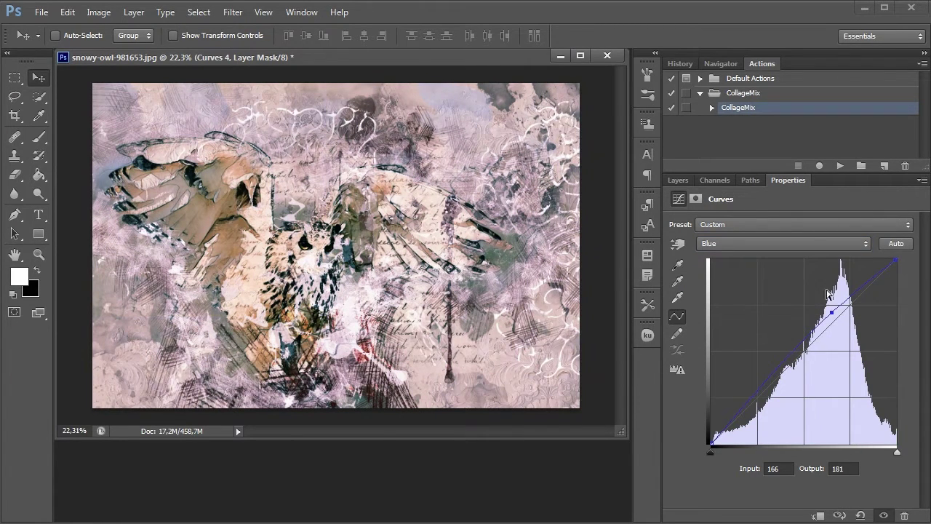
left_click(681, 181)
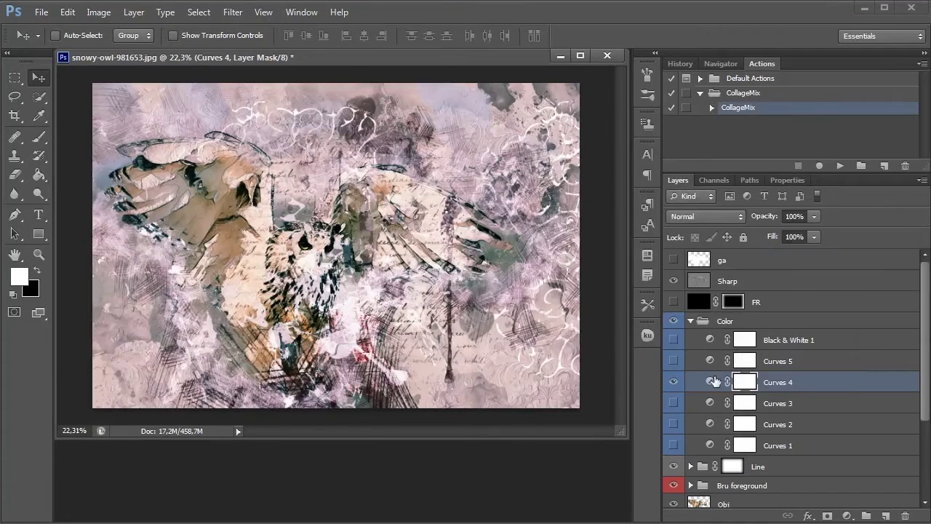
Step: Compare the Curves 4 and Curves 3 variants, then turn on Curves 2
left_click(673, 383)
left_click(674, 384)
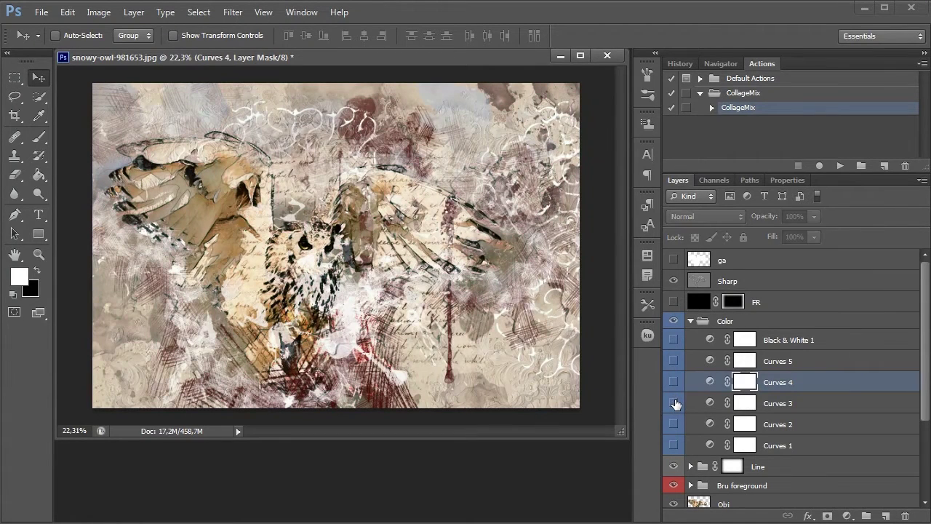
left_click(674, 403)
left_click(675, 404)
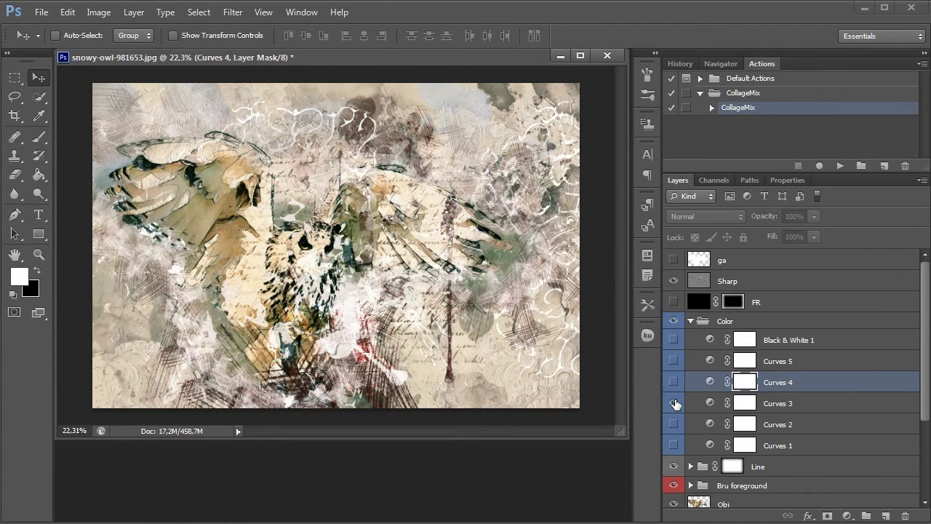
left_click(675, 403)
left_click(674, 424)
Step: Raise Curves 2's Blue, Green and Red curves, then collapse the Color group
double_click(710, 425)
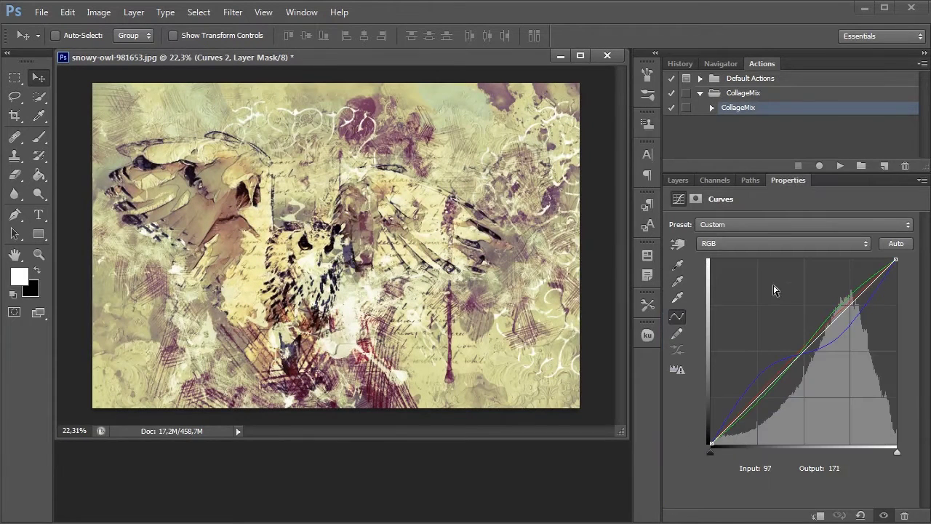
left_click(761, 247)
left_click(758, 292)
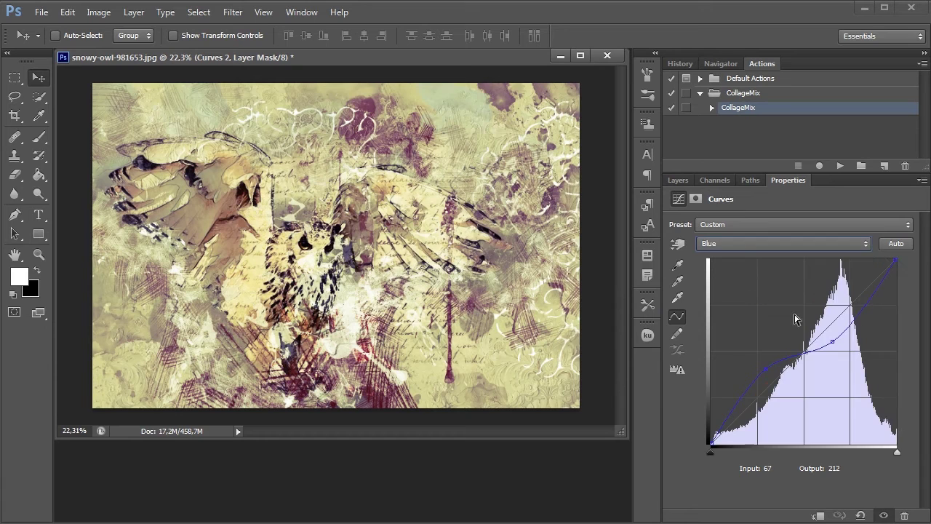
mouse_move(832, 342)
left_mouse_down()
mouse_move(830, 329)
mouse_move(834, 343)
left_mouse_up()
left_click(793, 244)
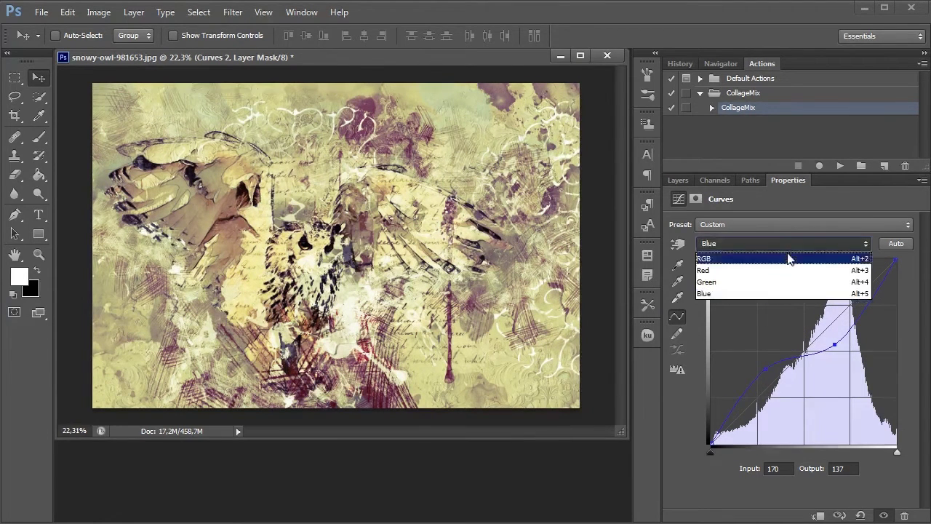
left_click(790, 283)
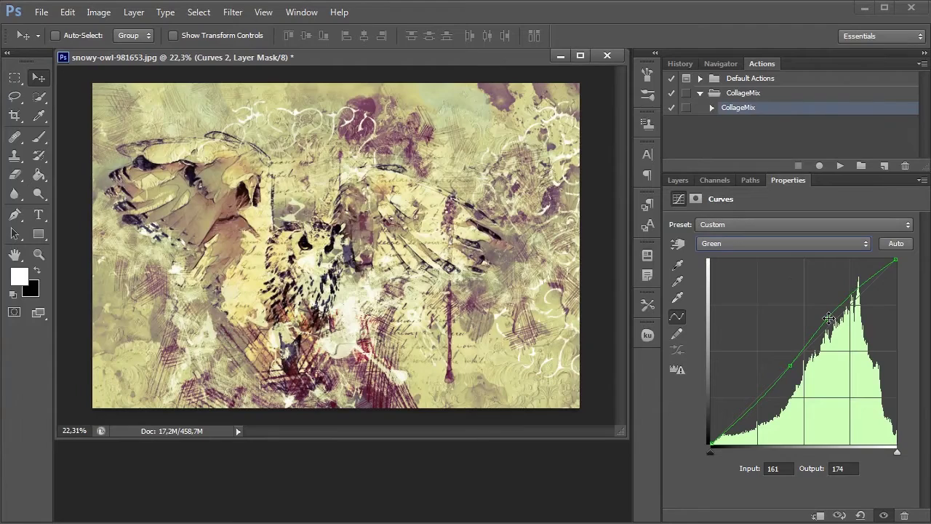
left_click_drag(829, 318, 830, 317)
left_click(753, 244)
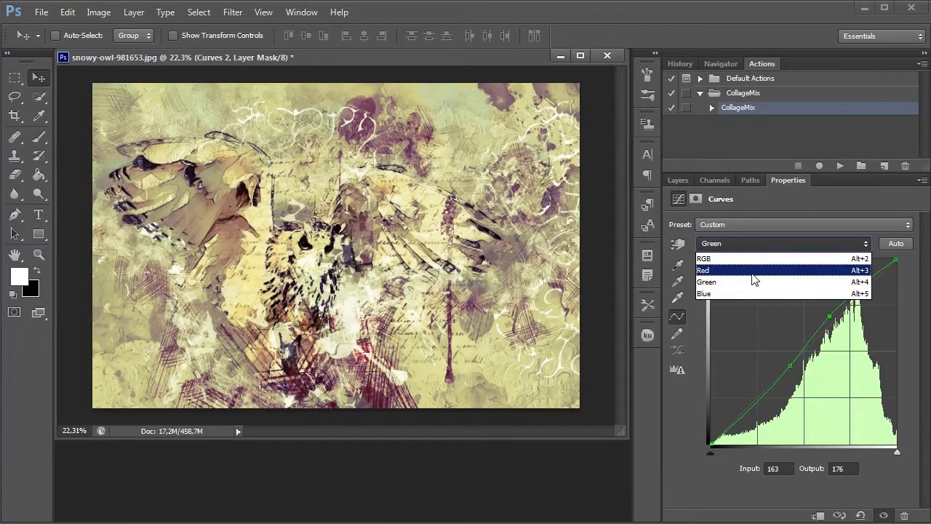
left_click(754, 266)
left_click_drag(830, 318, 827, 318)
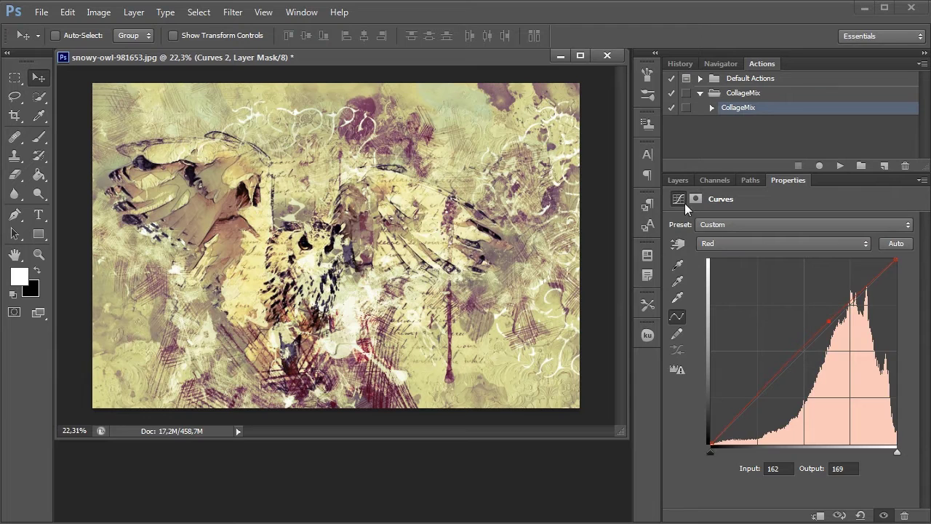
left_click(678, 181)
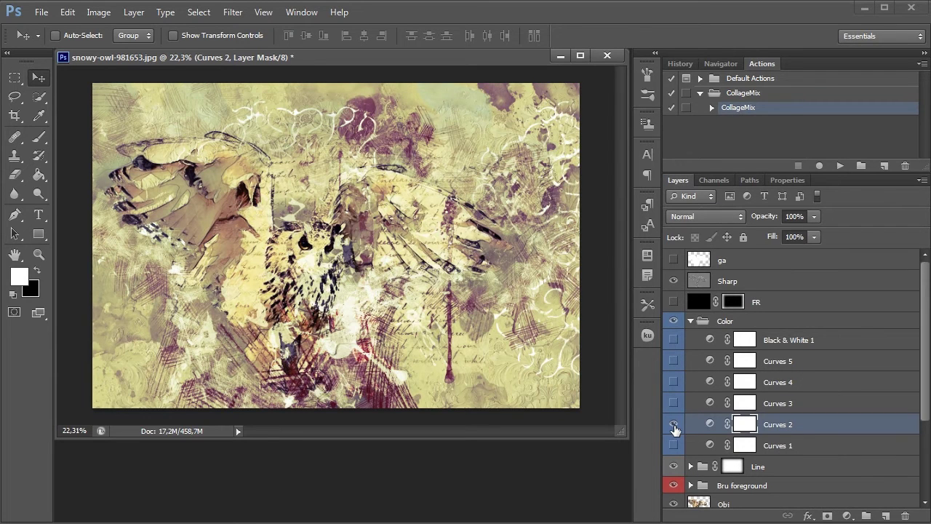
left_click(690, 321)
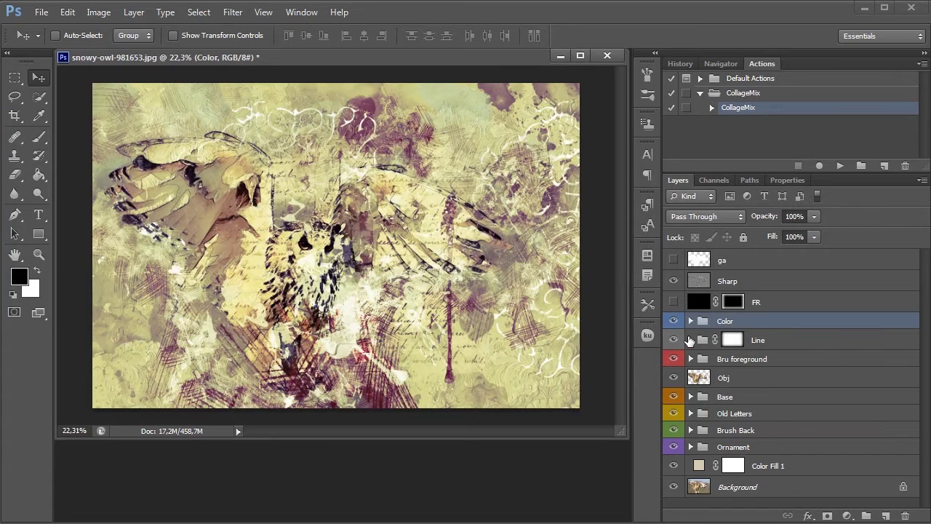
Step: Expand the Line group and hide the Color group's tint and the L1 sketch layer
left_click(690, 340)
left_click(673, 361)
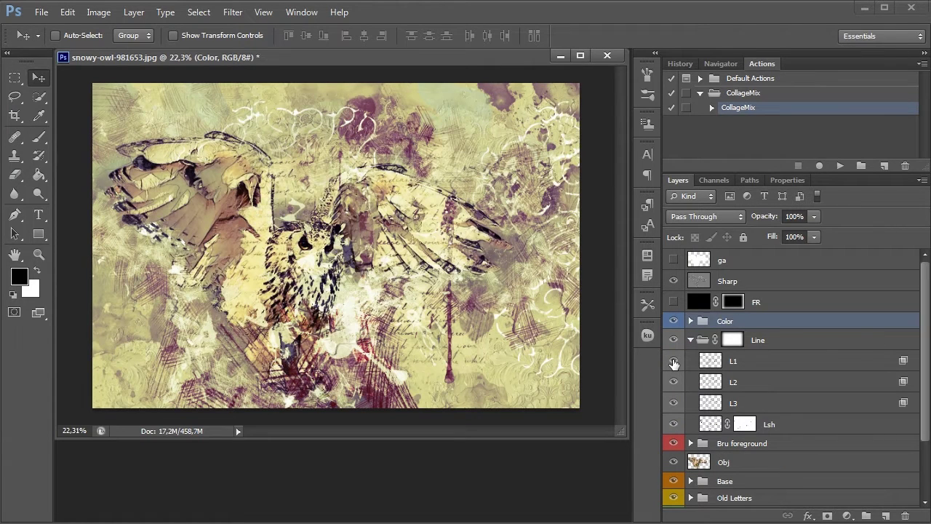
left_click(674, 321)
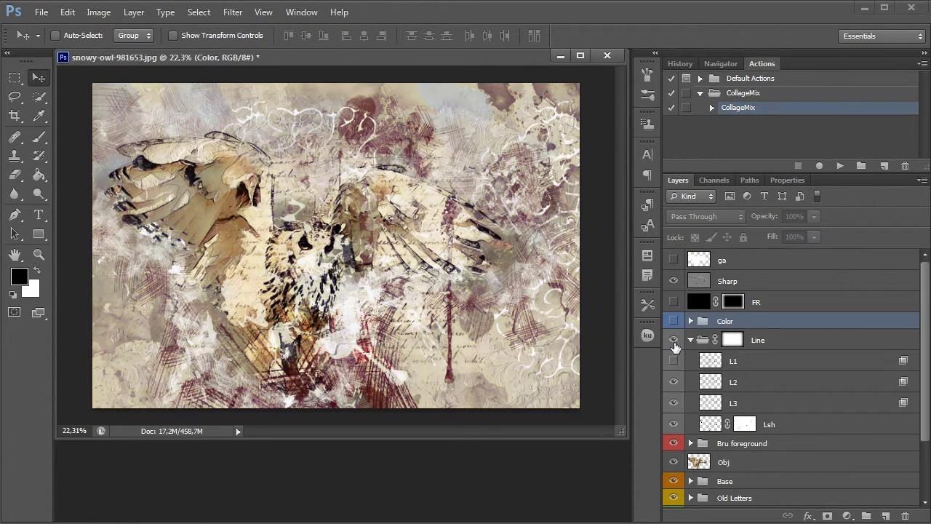
left_click(674, 340)
left_click(673, 362)
left_click(674, 361)
left_click(674, 361)
Step: Compare L2, L3 and Lsh visibility, then add a white layer mask to L2
left_click(674, 382)
left_click(674, 382)
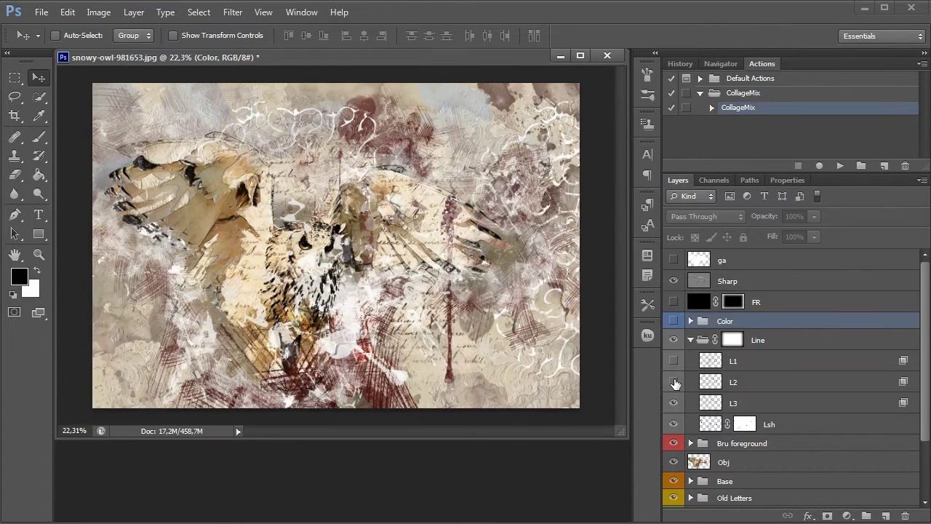
left_click(673, 405)
left_click(674, 404)
left_click(674, 424)
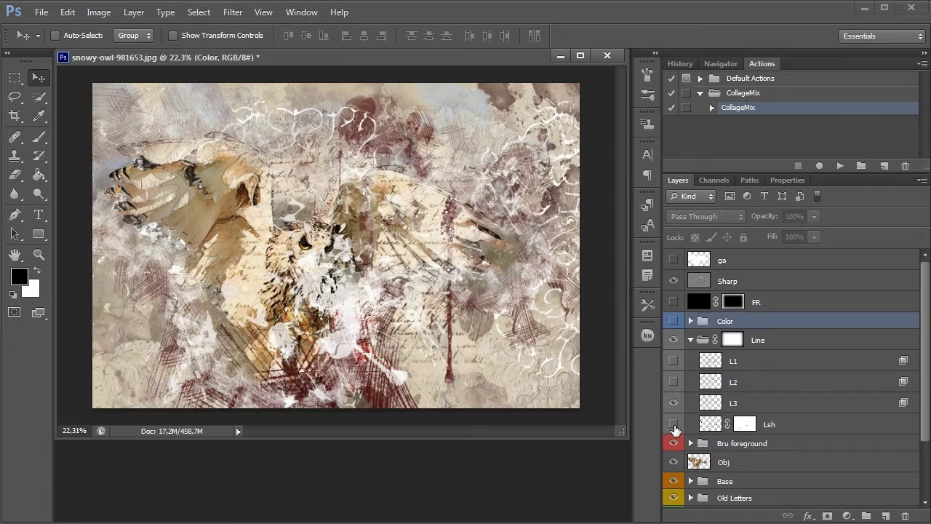
left_click(674, 424)
left_click(674, 382)
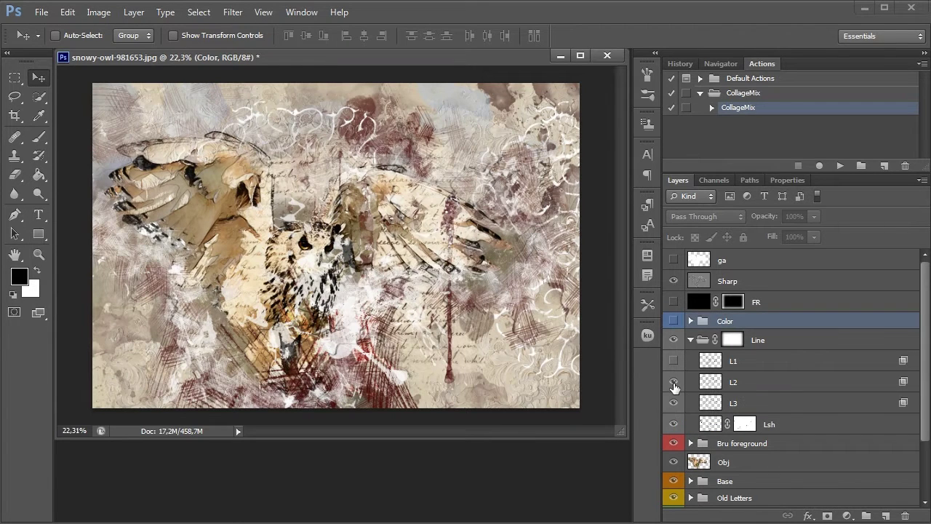
left_click(674, 382)
left_click(673, 383)
left_click(717, 385)
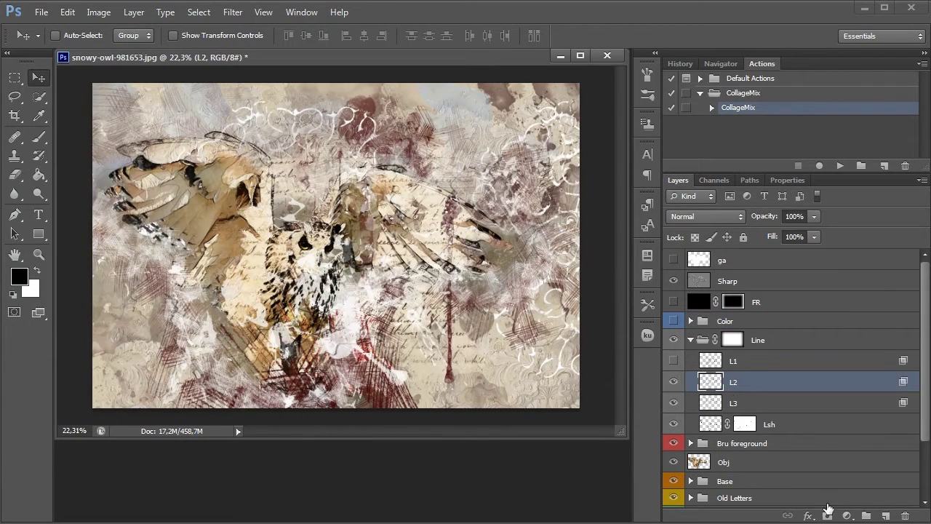
left_click(828, 516)
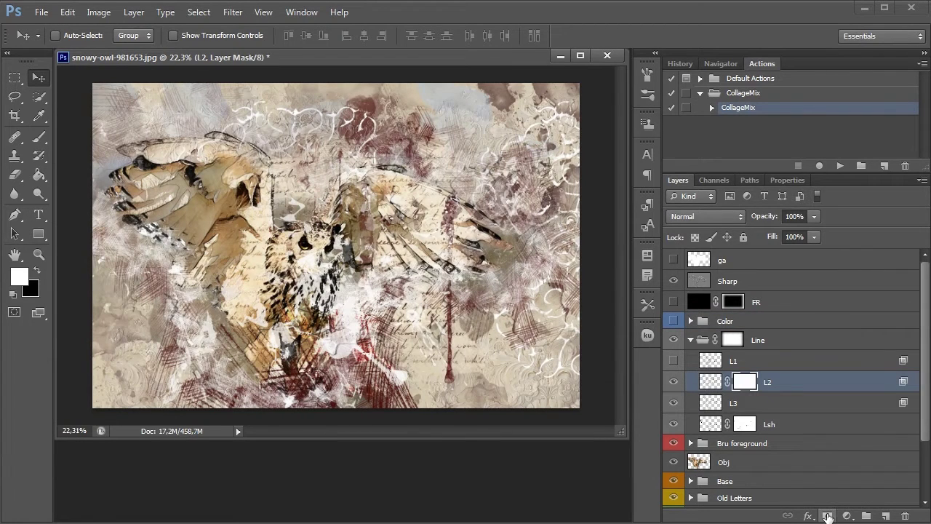
Step: Paint black on L2's mask to hide the sketch lines over the owl's face
left_click(41, 136)
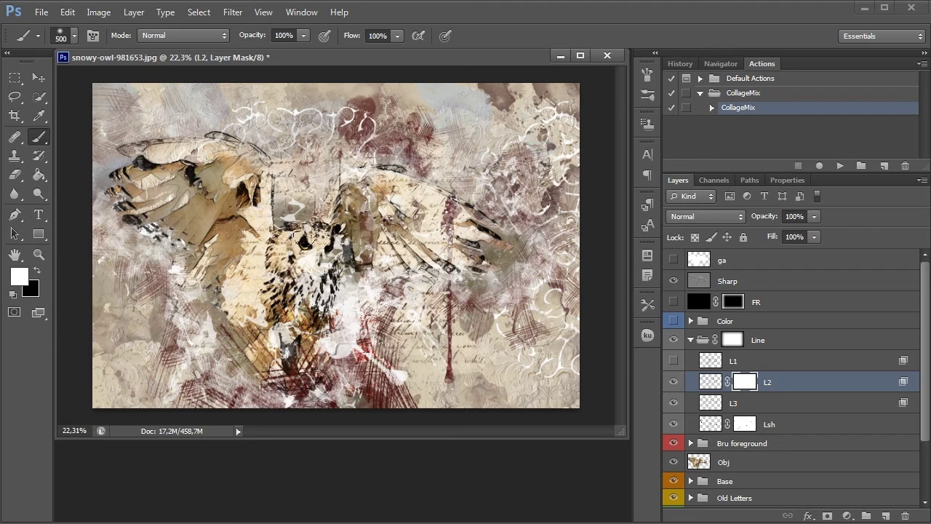
left_click(37, 270)
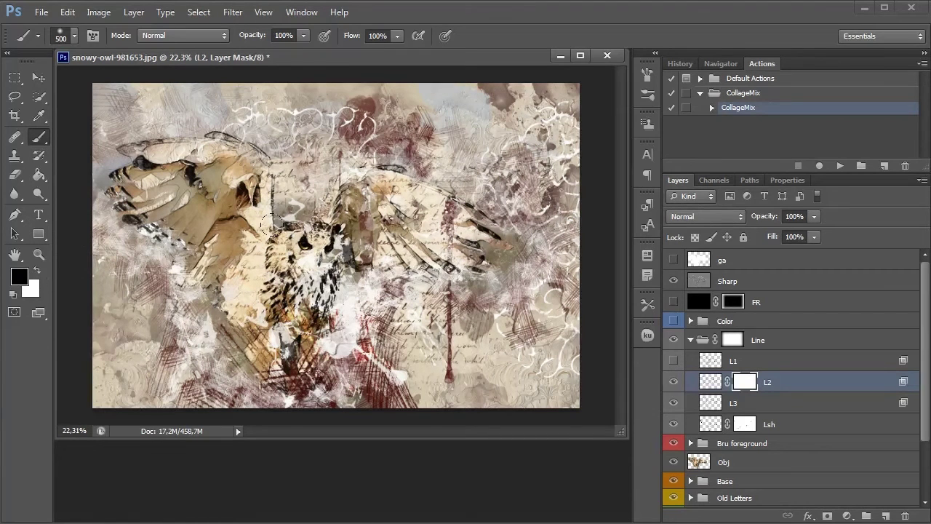
left_click_drag(271, 223, 302, 252)
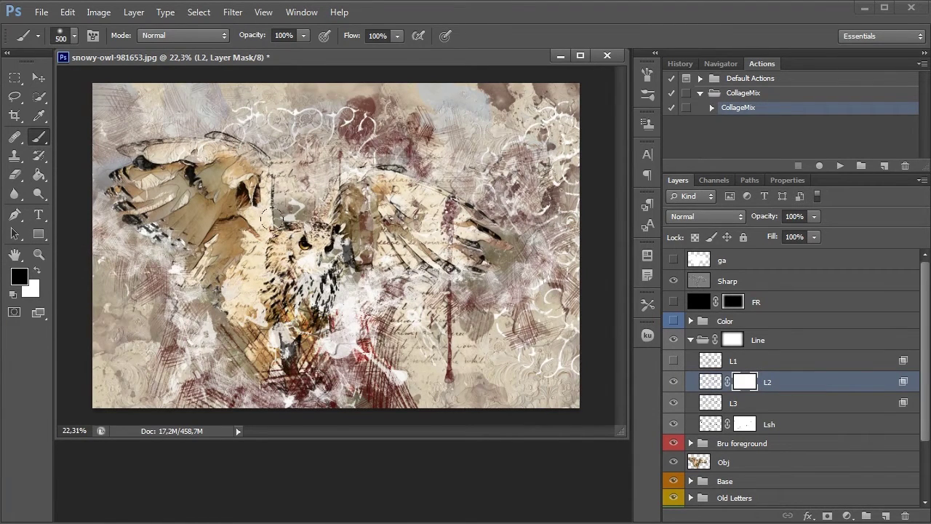
Step: Show L1 again and toggle L1, L3 and Lsh to judge their effect
left_click(674, 382)
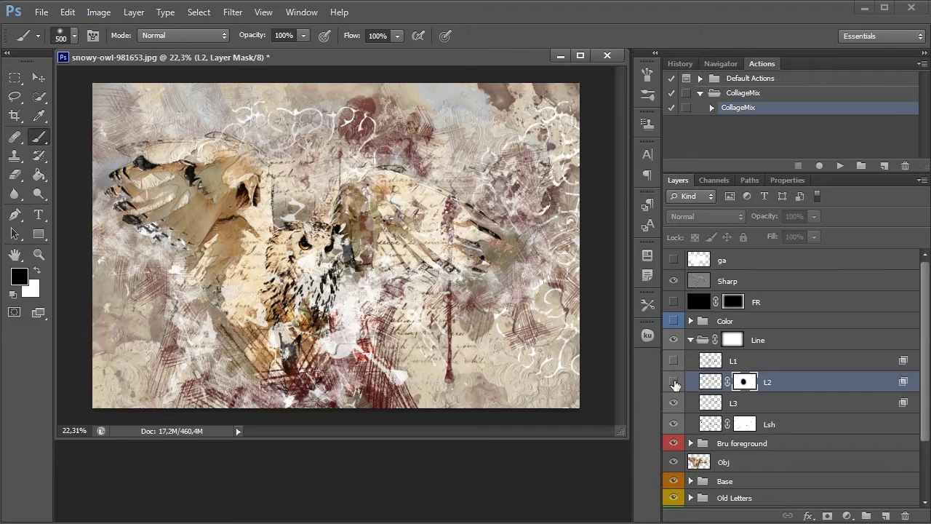
left_click(674, 363)
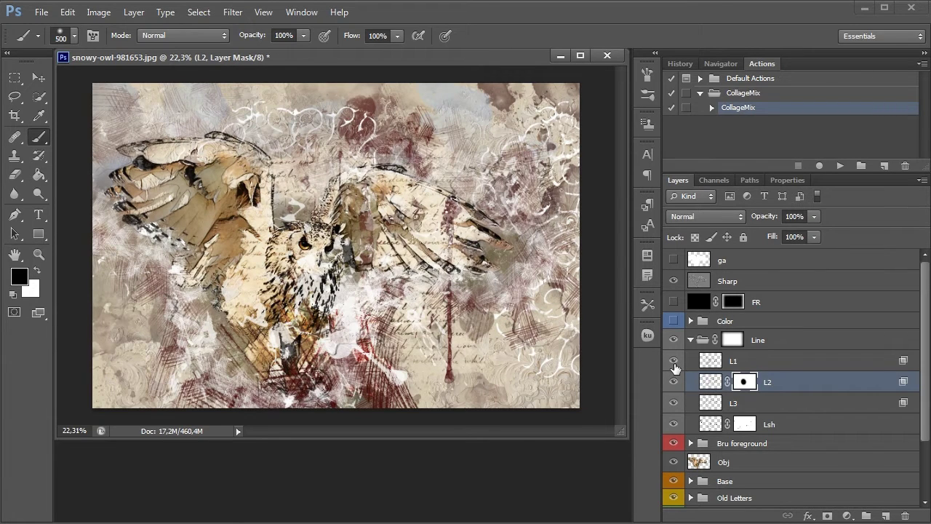
left_click(712, 364)
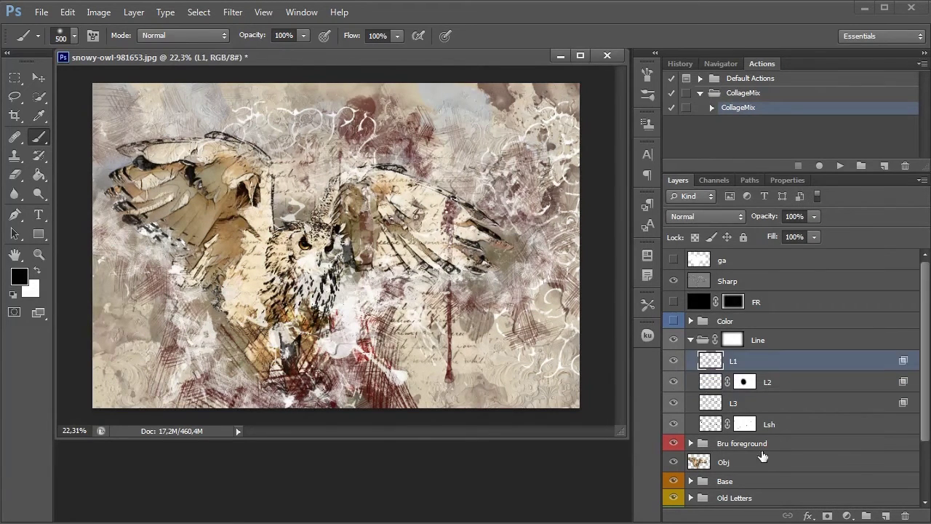
left_click(674, 362)
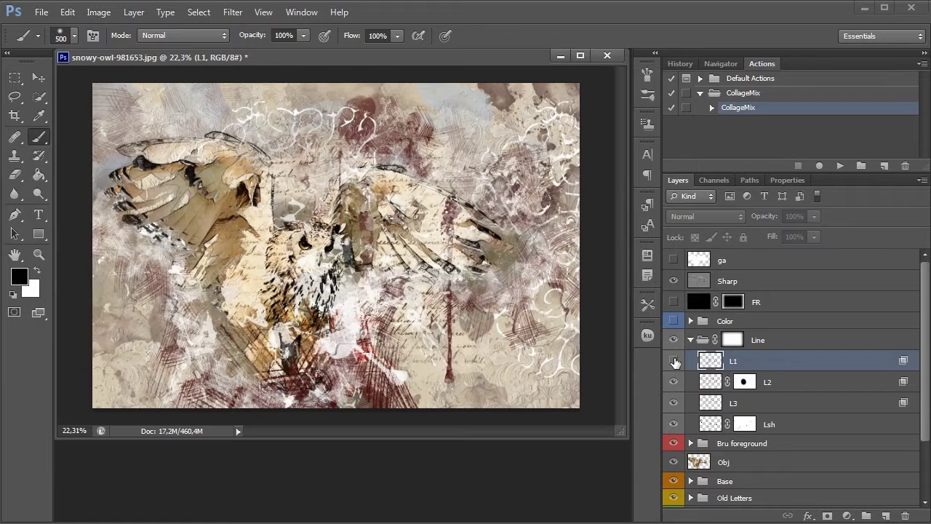
left_click(674, 403)
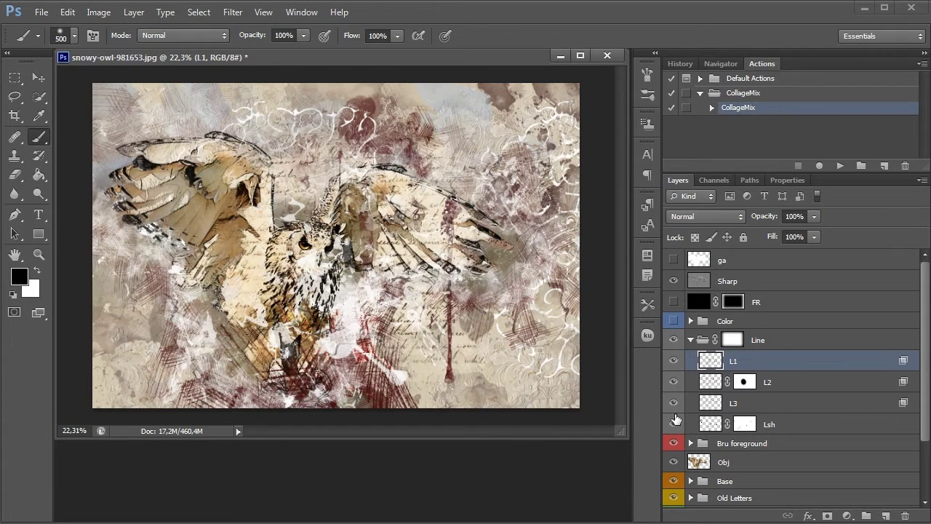
left_click(674, 424)
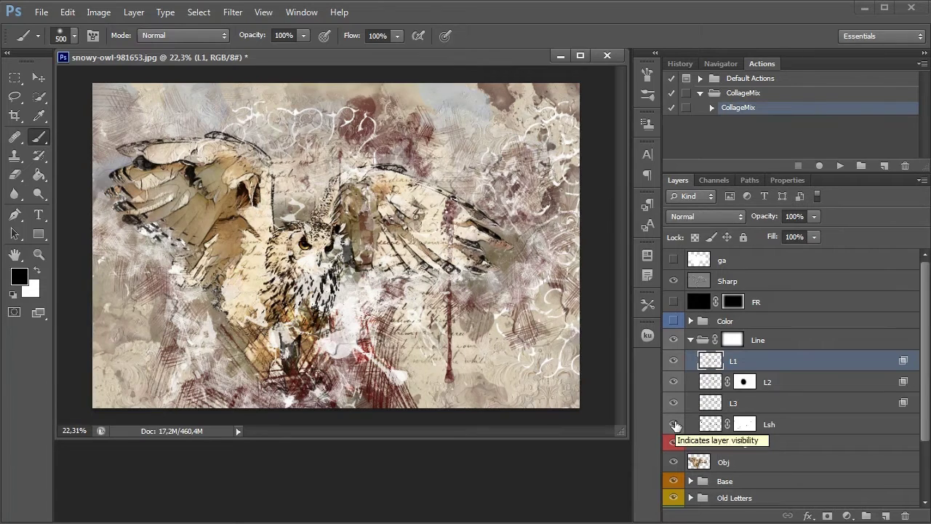
Step: Collapse the Line group, expand Bru foreground, and compare the Pen4 and BR1 strokes
left_click(689, 341)
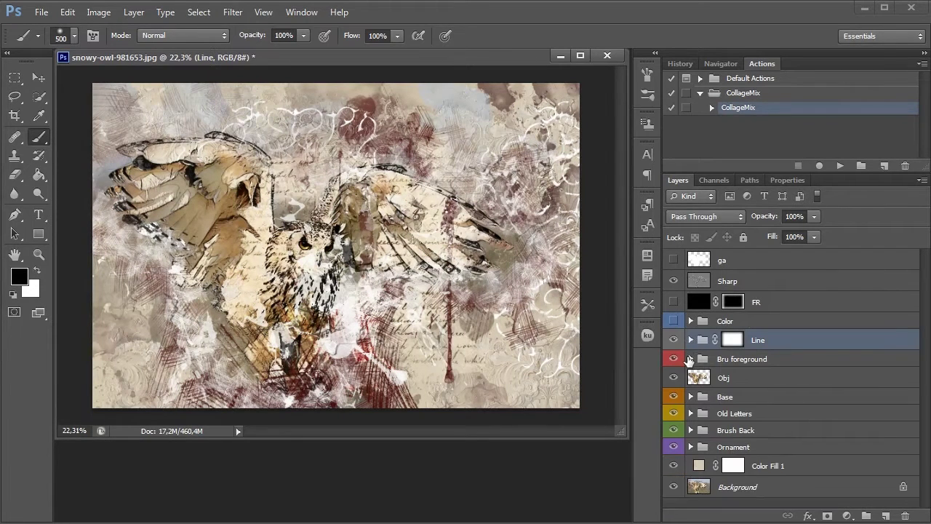
left_click(691, 359)
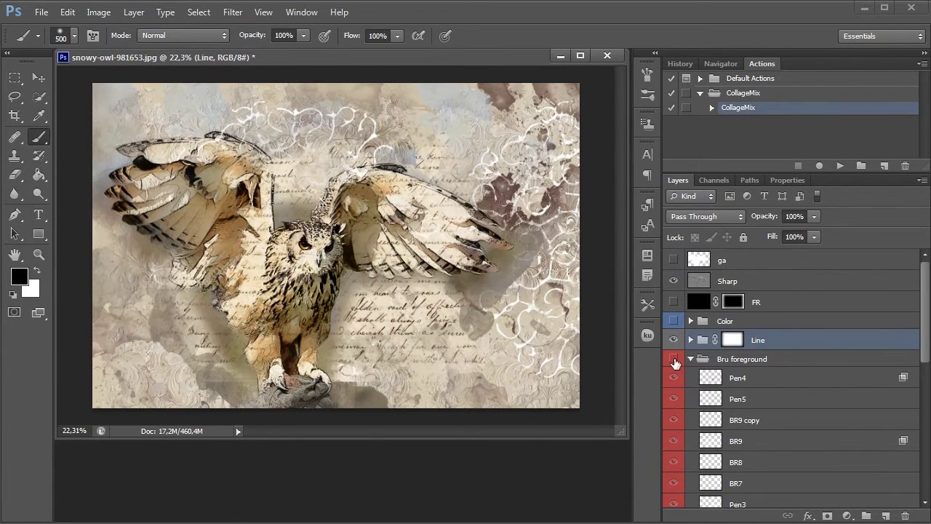
left_click(674, 359)
left_click(674, 378)
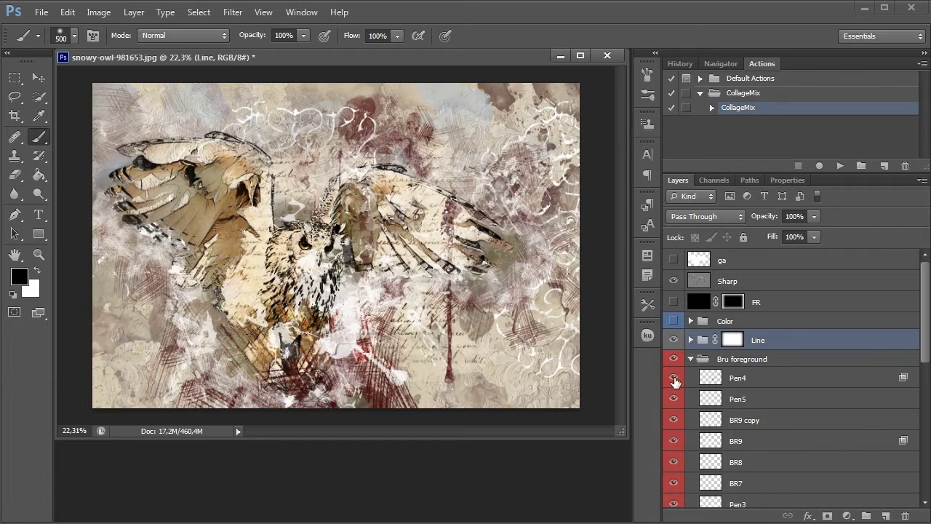
left_click(674, 379)
left_click_drag(923, 349, 926, 453)
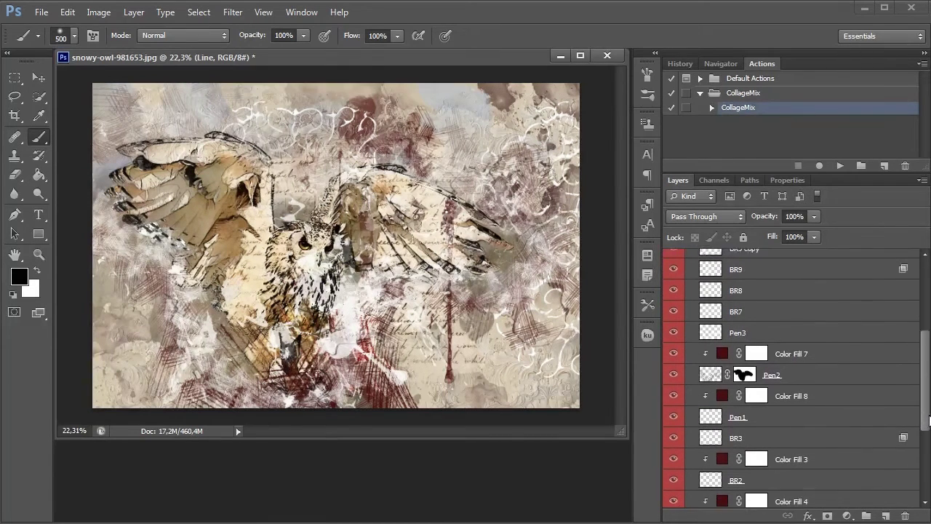
left_click(675, 445)
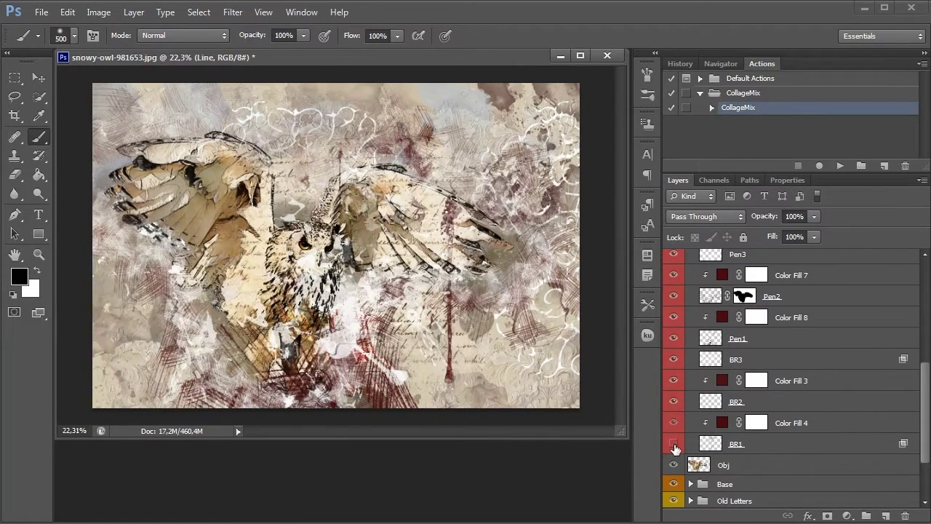
left_click(675, 444)
left_click(675, 445)
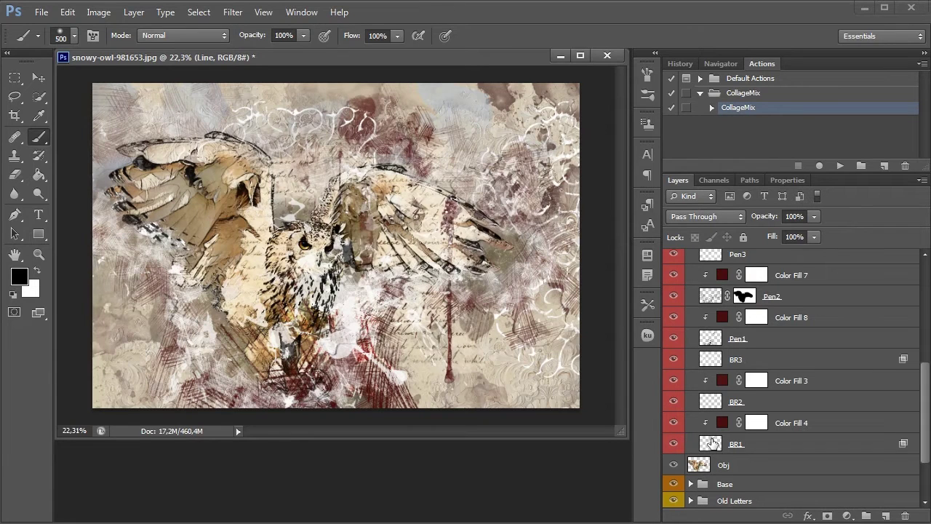
Step: Move BR1's brush strokes left and down on the canvas
left_click(712, 444)
key("v")
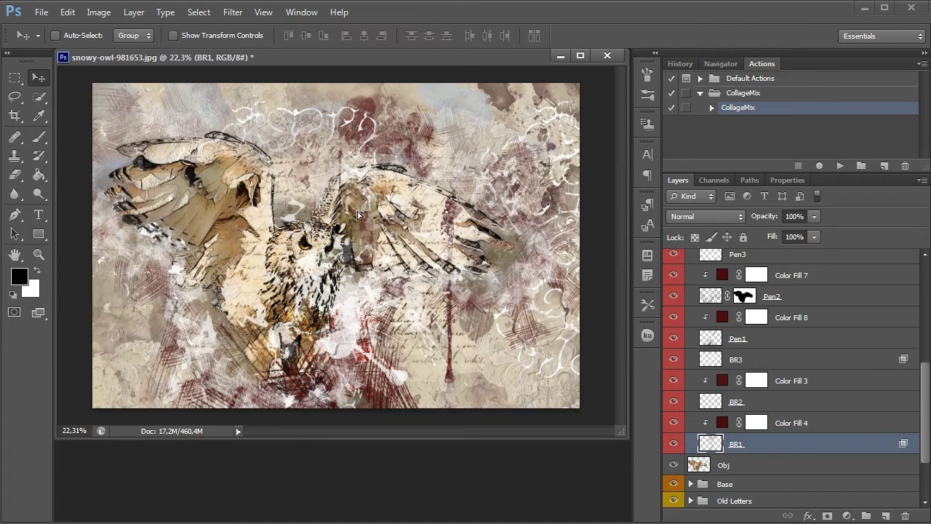
mouse_move(370, 175)
left_mouse_down()
mouse_move(436, 196)
mouse_move(198, 195)
left_mouse_up()
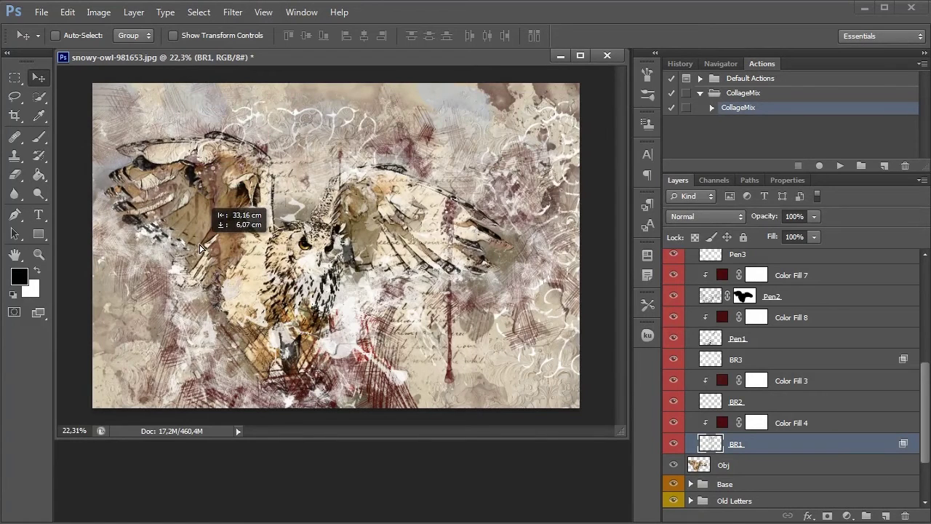
left_click_drag(198, 195, 204, 240)
Step: Change Color Fill 4 from dark red 4b0d0d to dark olive 4c492c
double_click(723, 422)
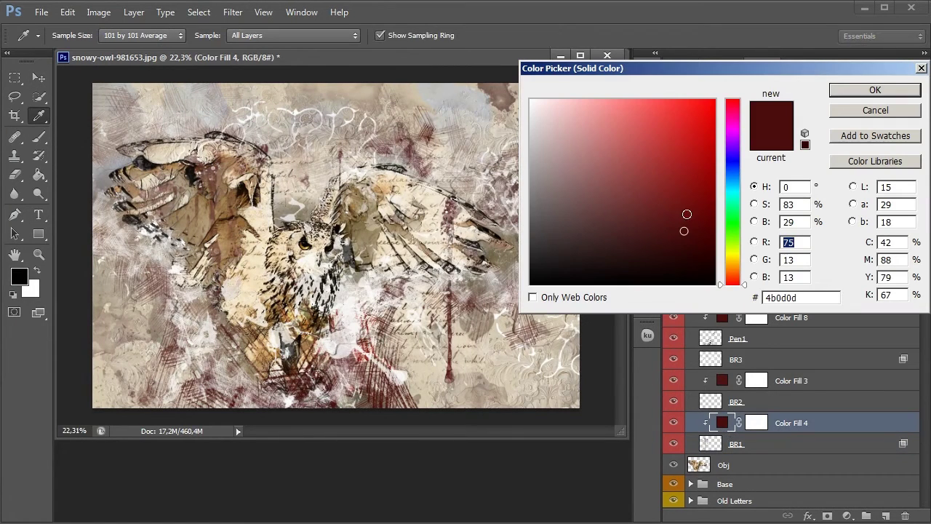
mouse_move(693, 204)
left_mouse_down()
mouse_move(731, 150)
mouse_move(731, 169)
left_mouse_up()
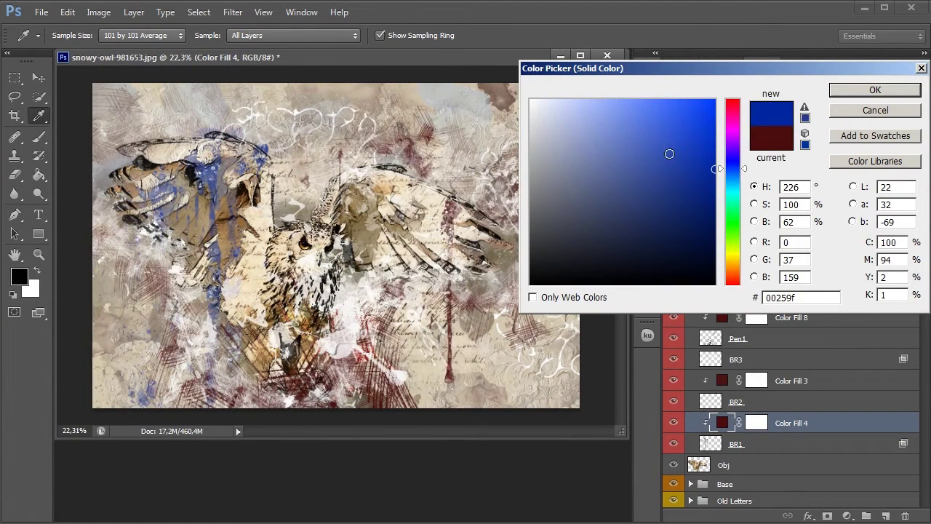
mouse_move(738, 216)
left_mouse_down()
mouse_move(740, 270)
mouse_move(735, 113)
mouse_move(731, 257)
left_mouse_up()
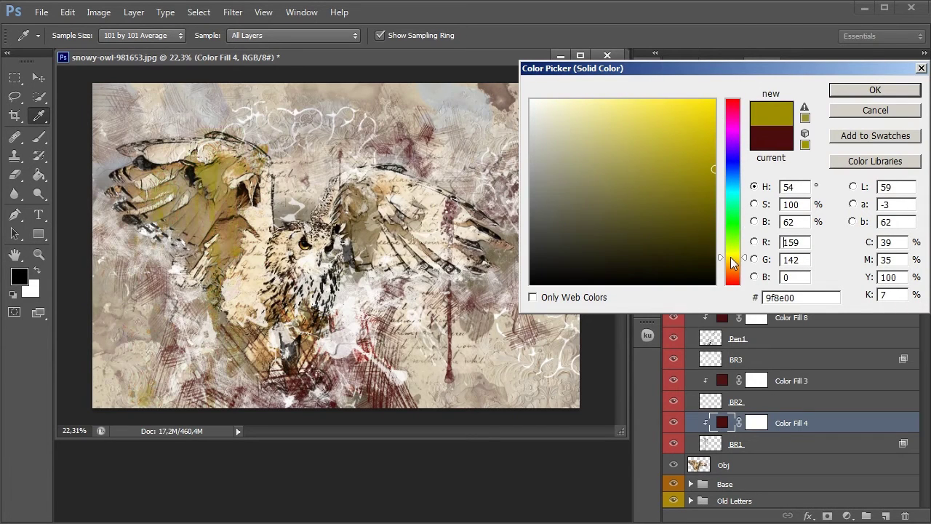
left_click_drag(642, 204, 607, 229)
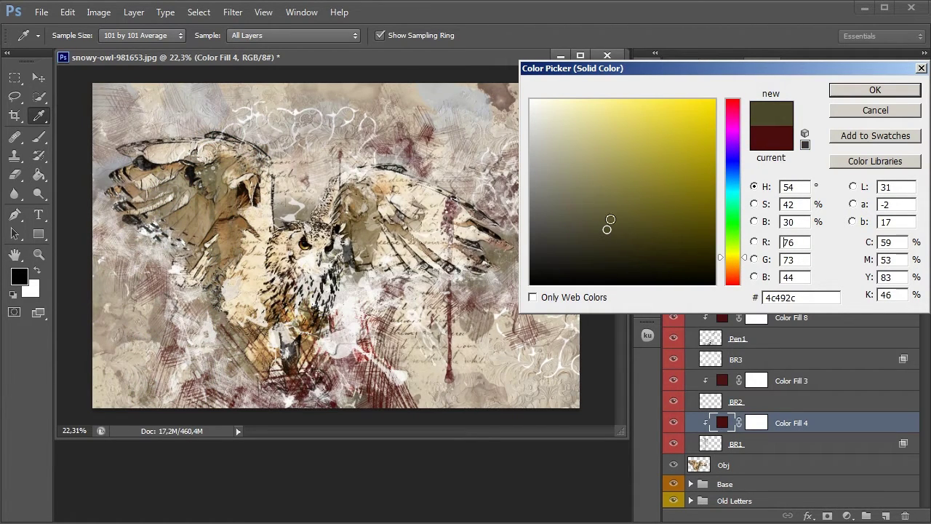
left_click(876, 90)
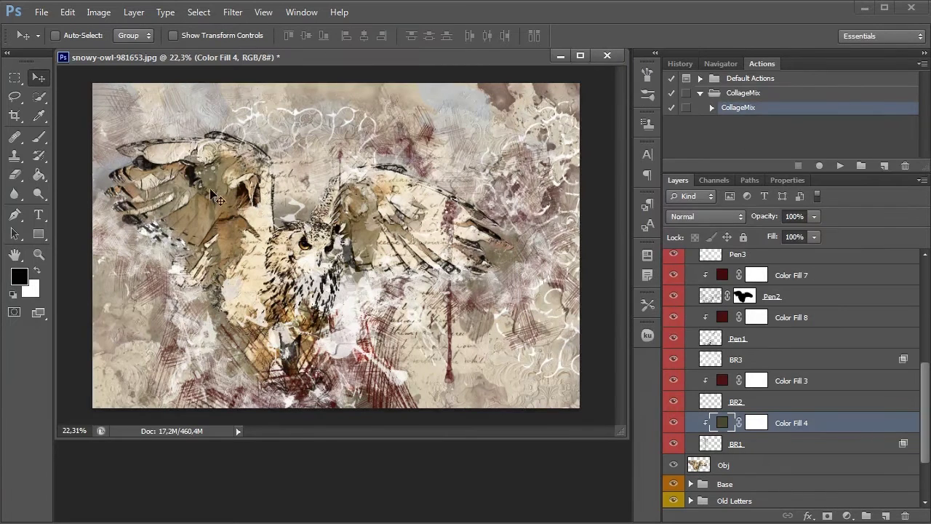
Step: Shift BR1's strokes upward, then show BR2 and move its strokes up and left
left_click(702, 442)
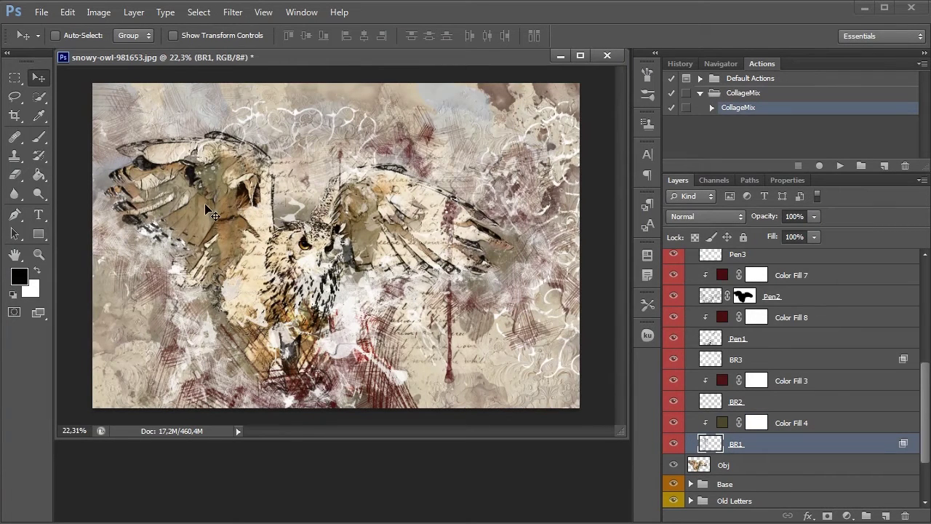
mouse_move(213, 214)
left_mouse_down()
mouse_move(199, 224)
mouse_move(207, 138)
left_mouse_up()
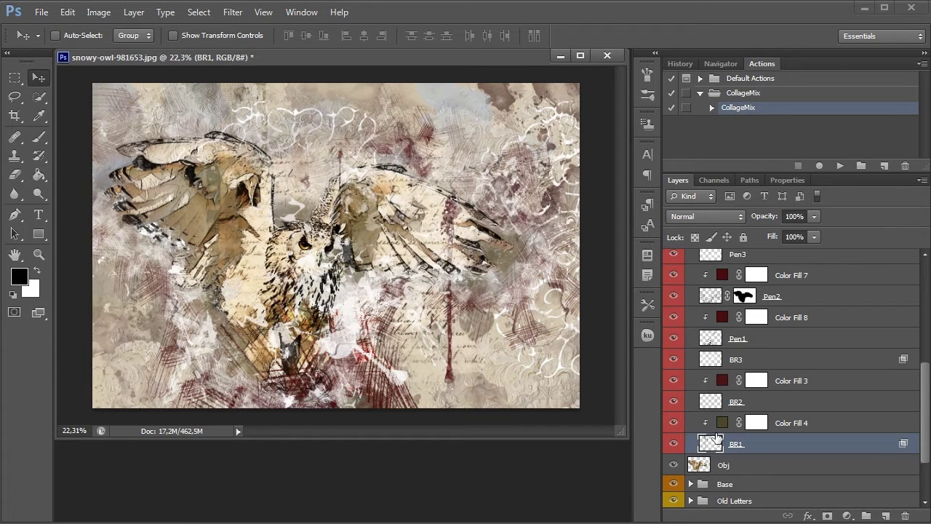
left_click(709, 408)
left_click(675, 402)
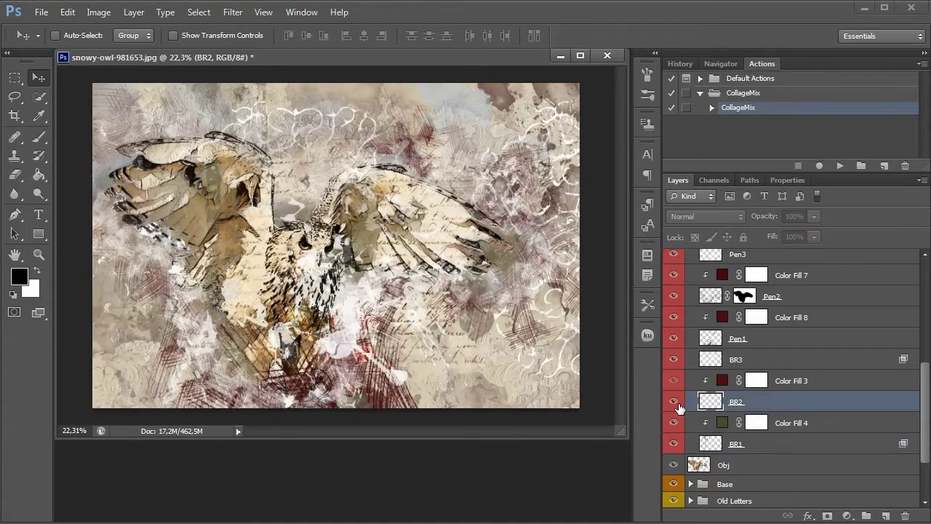
left_click(675, 403)
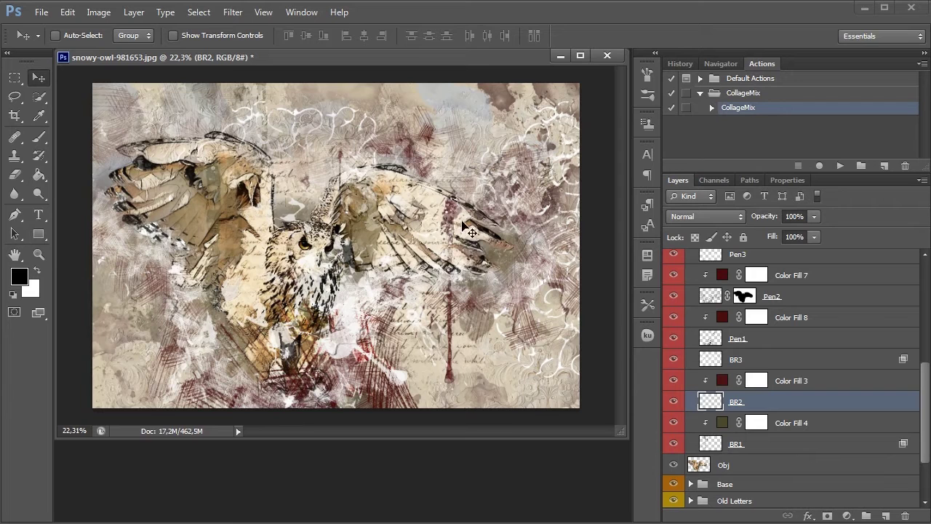
mouse_move(452, 221)
left_mouse_down()
mouse_move(357, 202)
mouse_move(381, 197)
left_mouse_up()
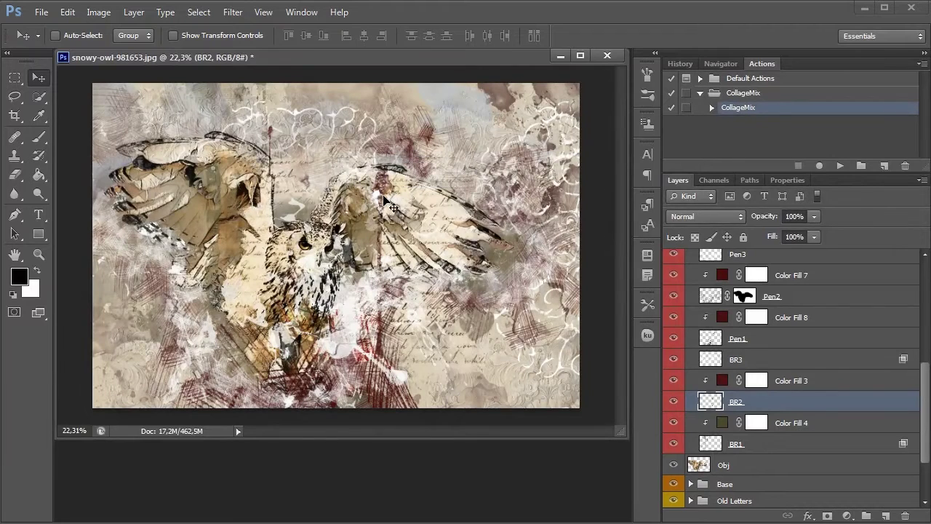
Step: Recolor Color Fill 3 from dark red 4d1313 to olive 403707
double_click(722, 381)
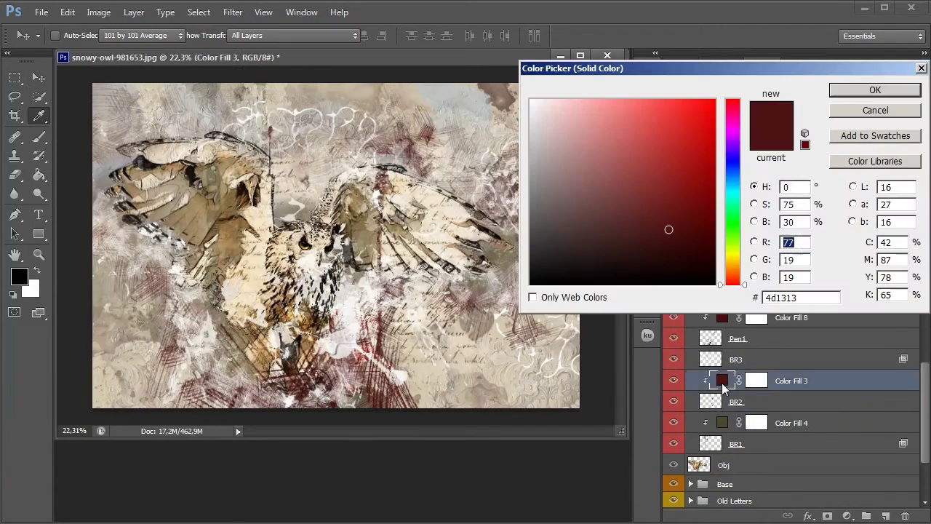
mouse_move(668, 227)
left_mouse_down()
mouse_move(687, 136)
mouse_move(735, 152)
mouse_move(733, 272)
mouse_move(733, 190)
left_mouse_up()
mouse_move(730, 156)
left_mouse_down()
mouse_move(730, 127)
mouse_move(726, 163)
left_mouse_up()
left_click_drag(671, 217, 621, 263)
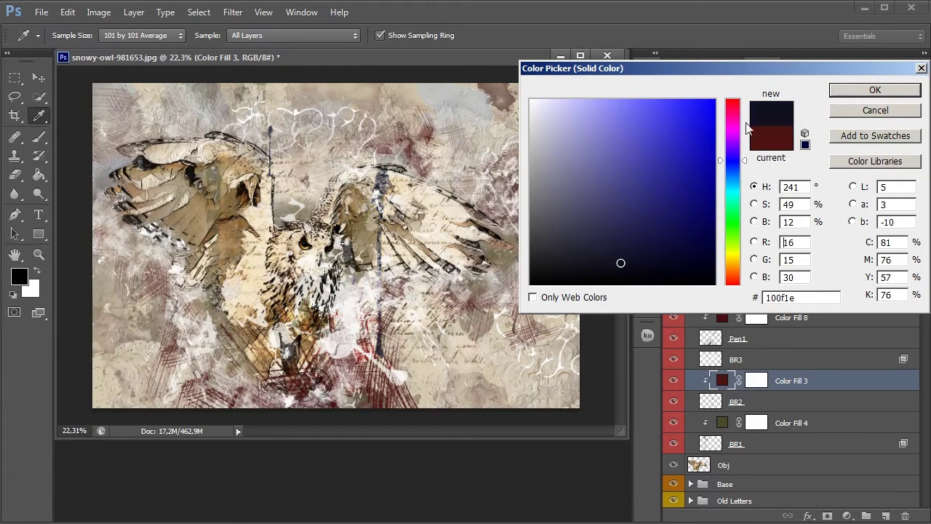
left_click_drag(643, 193, 697, 238)
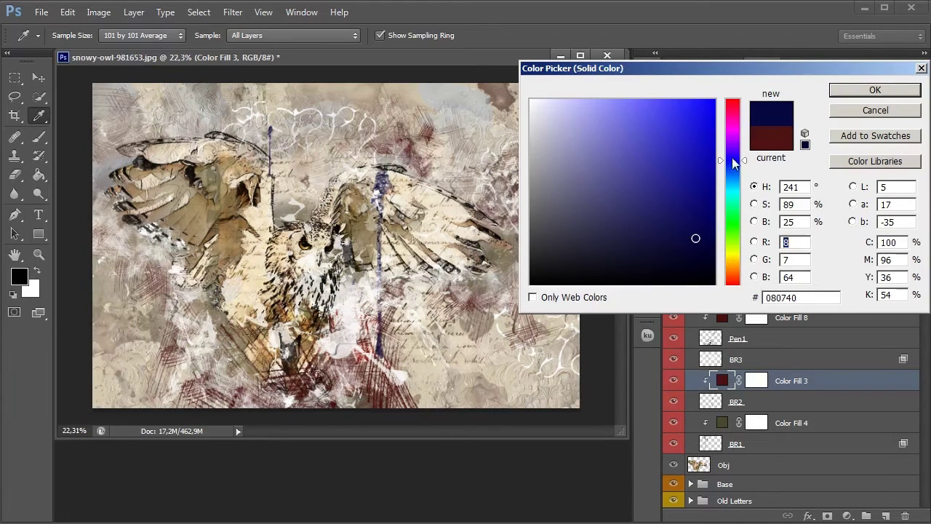
left_click_drag(732, 157, 729, 258)
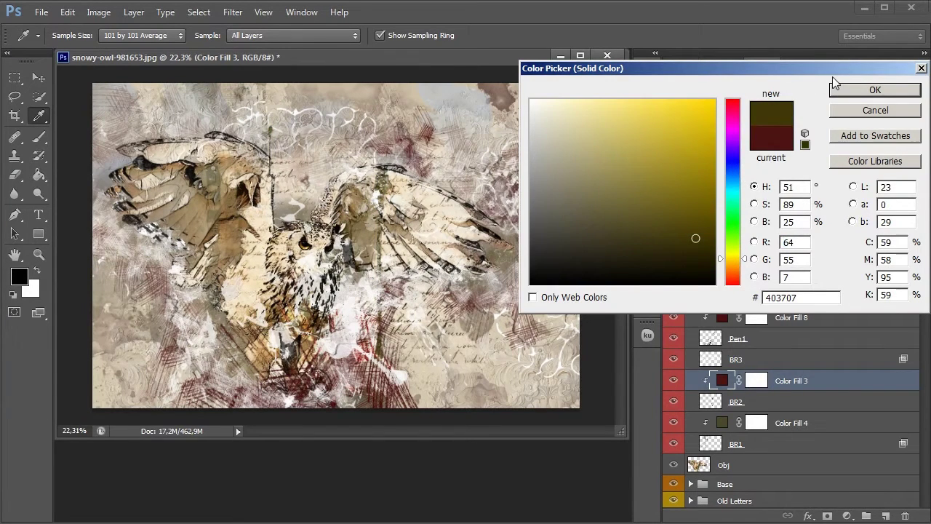
left_click(854, 93)
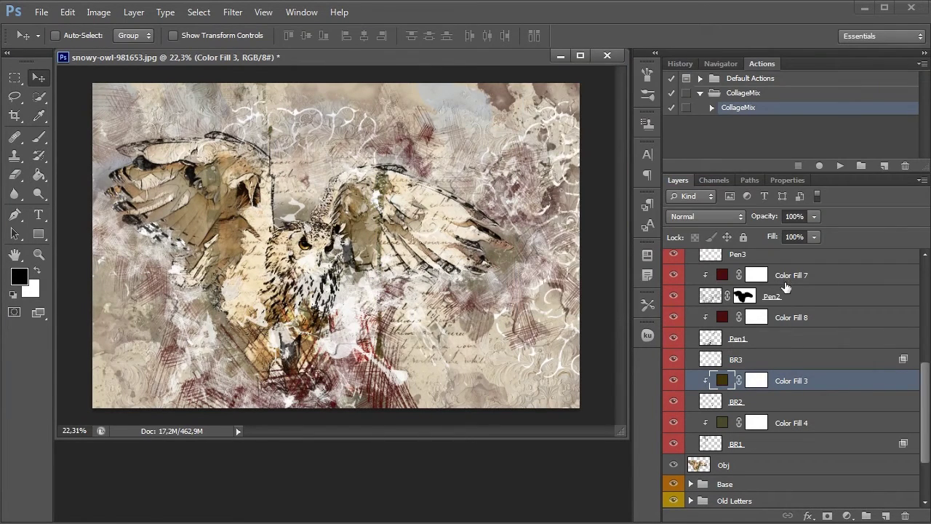
Step: Hide BR2 and Color Fill 3 while keeping BR3 visible
left_click(674, 360)
left_click(674, 360)
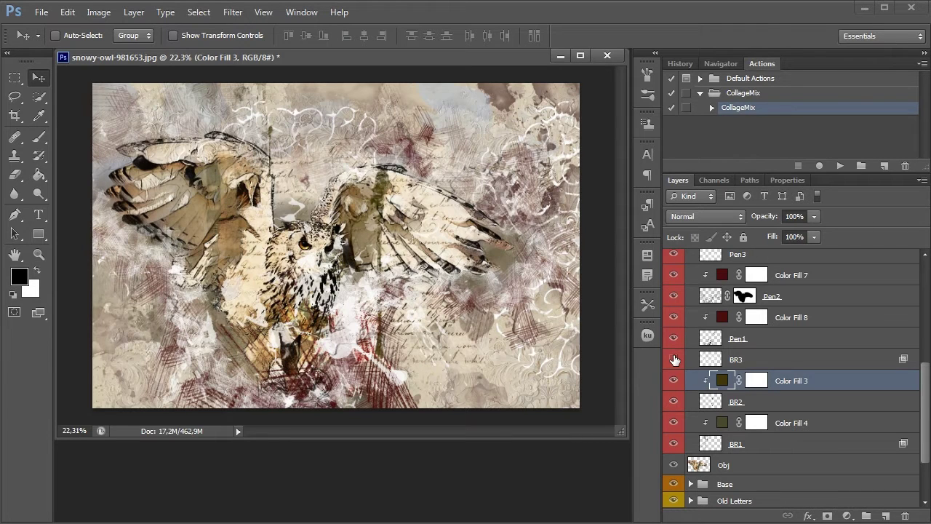
left_click(673, 359)
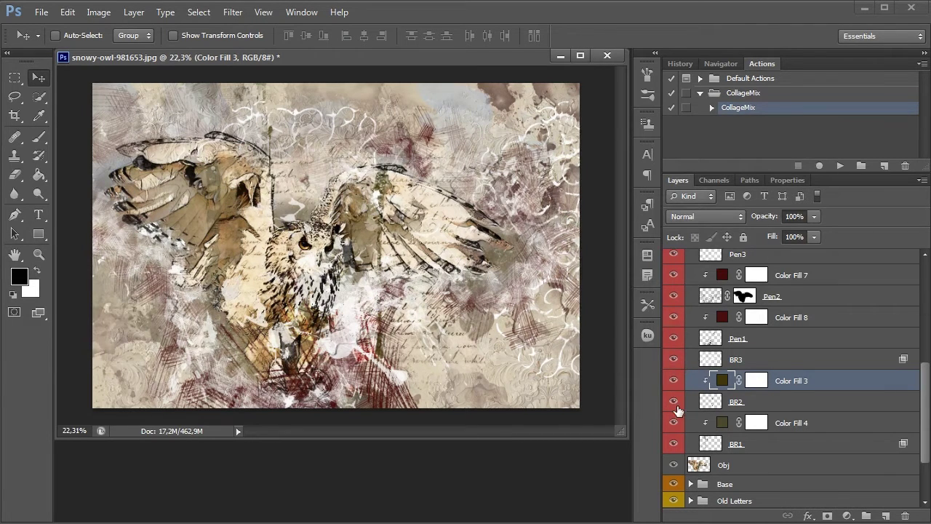
left_click_drag(675, 404, 676, 362)
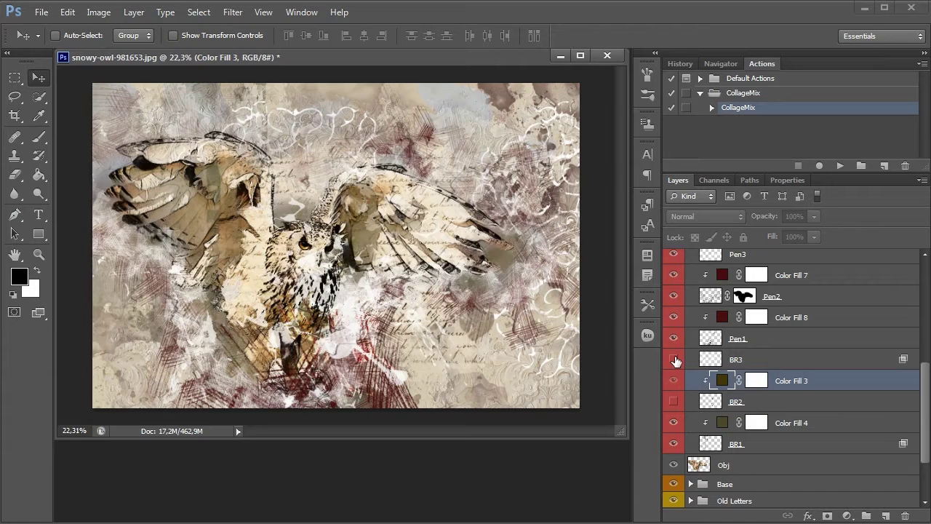
left_click(675, 360)
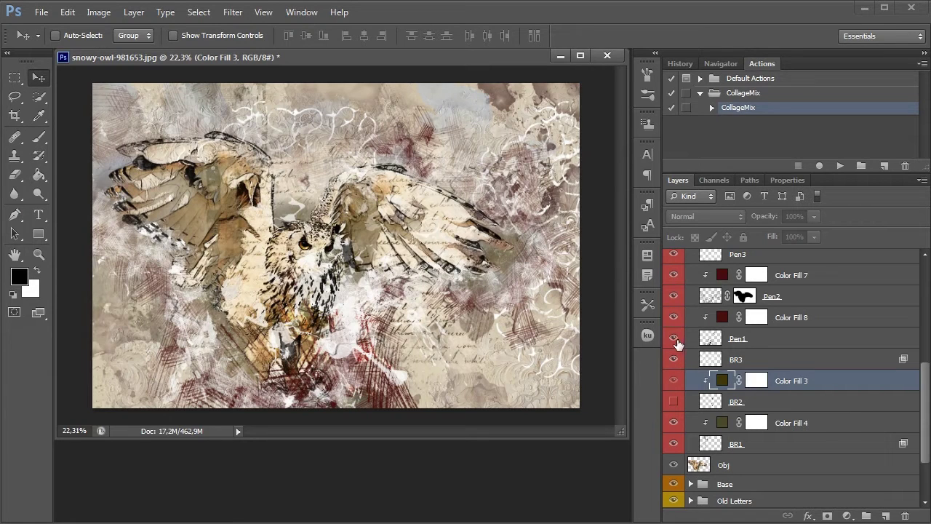
Step: Move Pen1's red strokes over the owl's lower body
left_click(674, 339)
left_click(705, 342)
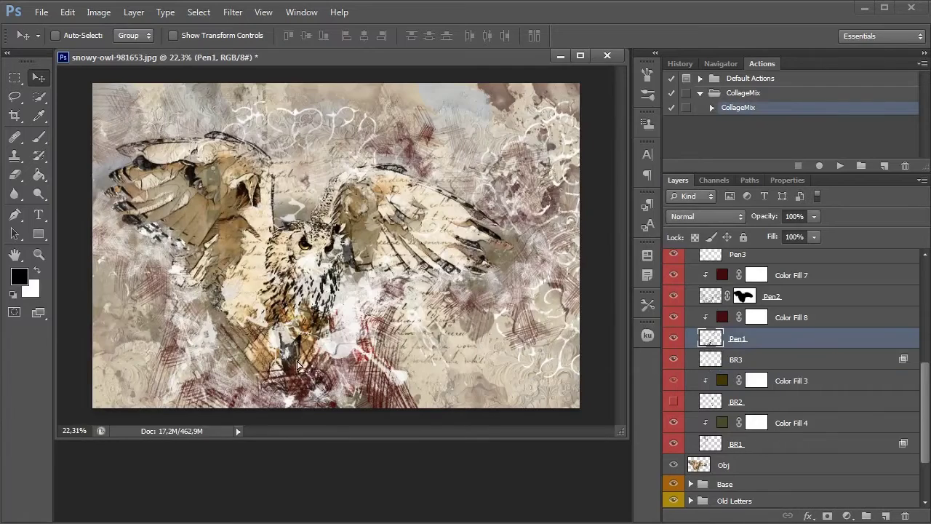
mouse_move(301, 370)
left_mouse_down()
mouse_move(348, 291)
mouse_move(273, 334)
left_mouse_up()
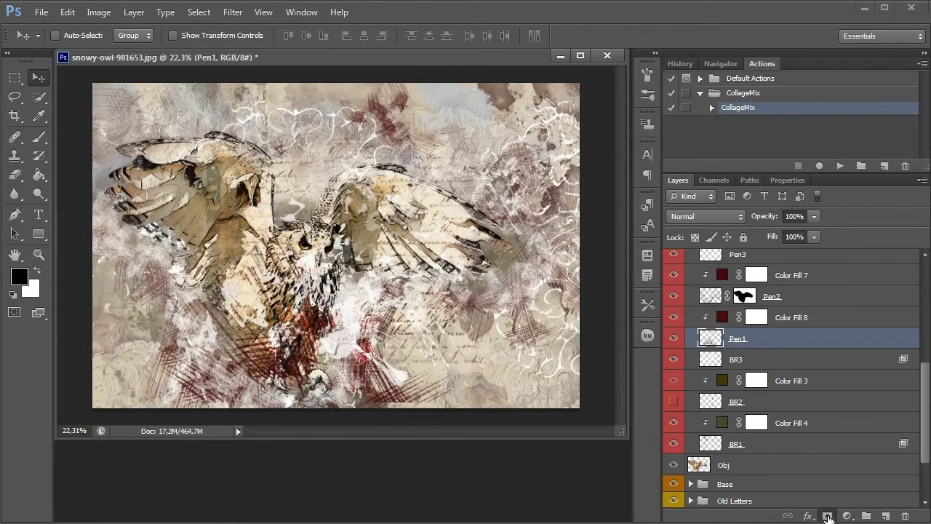
Step: Add a layer mask to Pen1 and paint out its strokes over the owl's body
left_click(826, 516)
key("b")
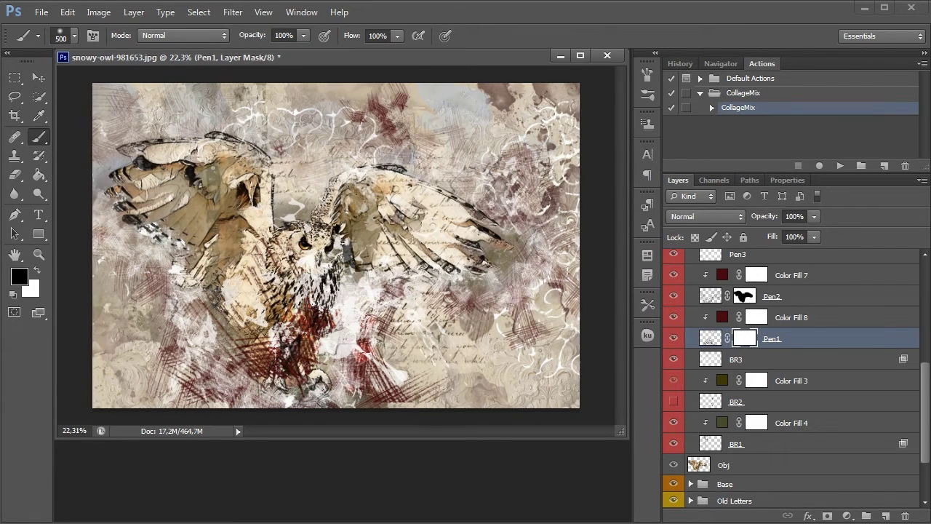
mouse_move(272, 270)
left_mouse_down()
mouse_move(284, 287)
mouse_move(240, 342)
left_mouse_up()
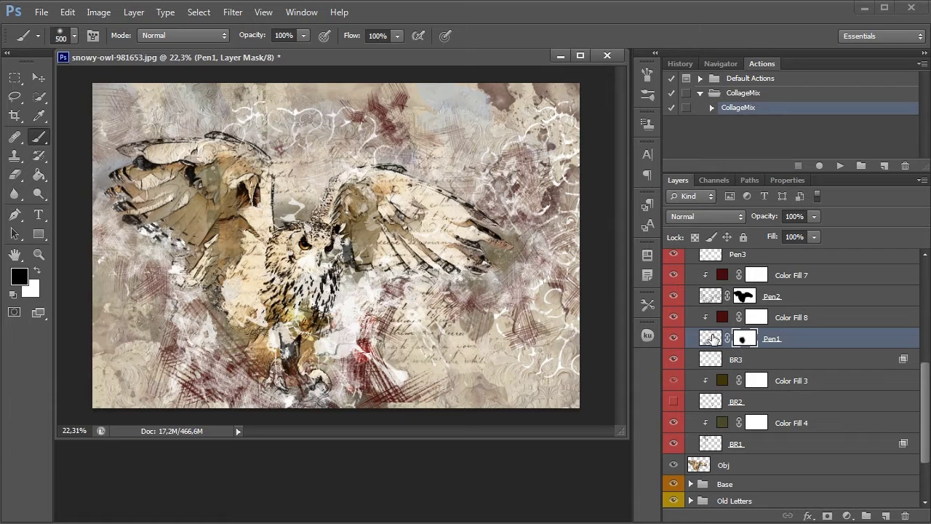
left_click(713, 338)
Step: Set Pen1's blend mode to Overlay after trying Screen, then compare Pen1 and Pen2 visibility
left_click(706, 217)
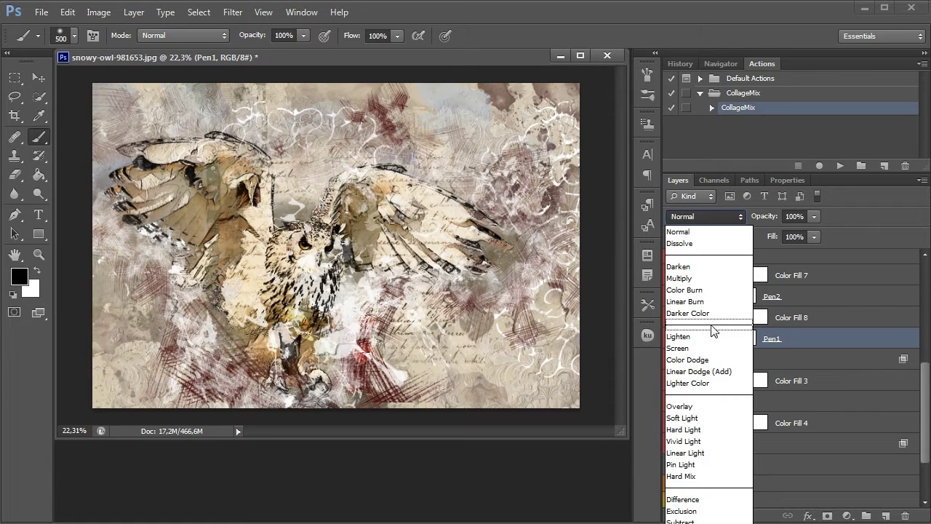
left_click(710, 348)
left_click(704, 218)
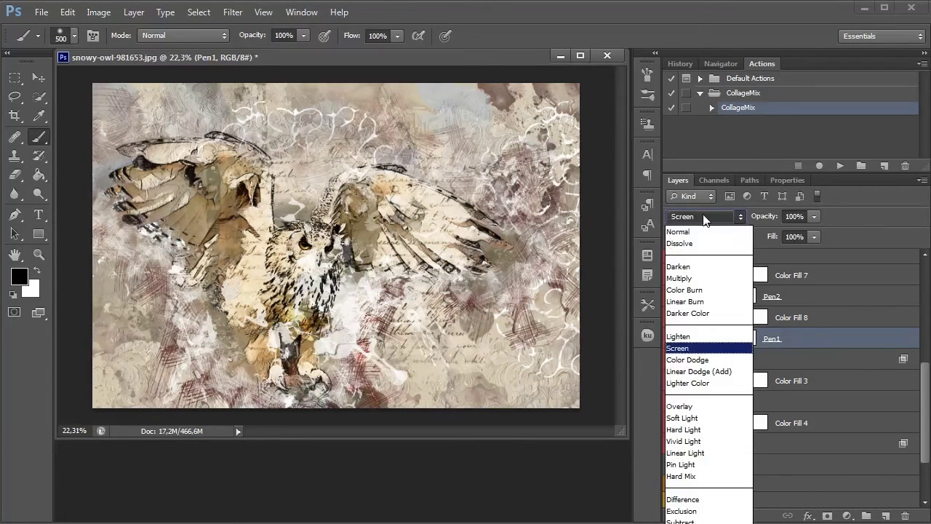
left_click(702, 406)
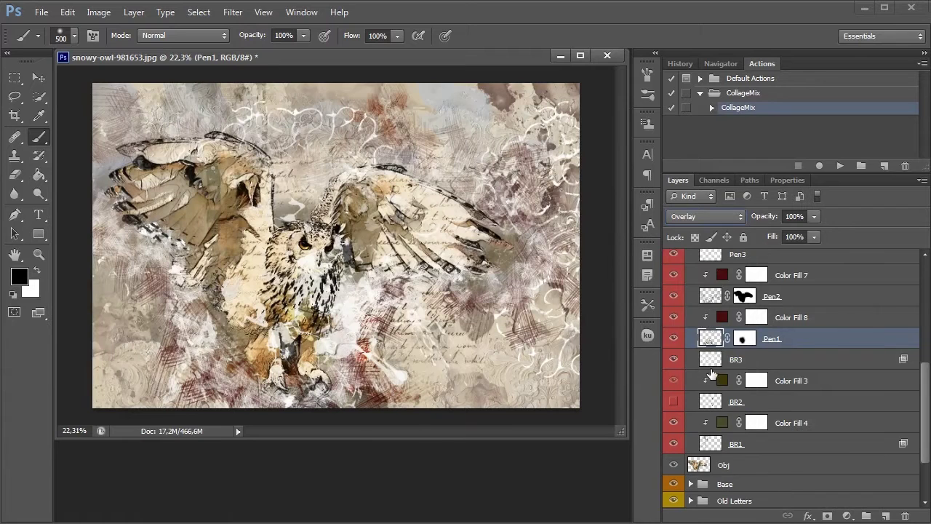
left_click(674, 338)
left_click(674, 339)
left_click(674, 297)
left_click(674, 298)
left_click(704, 298)
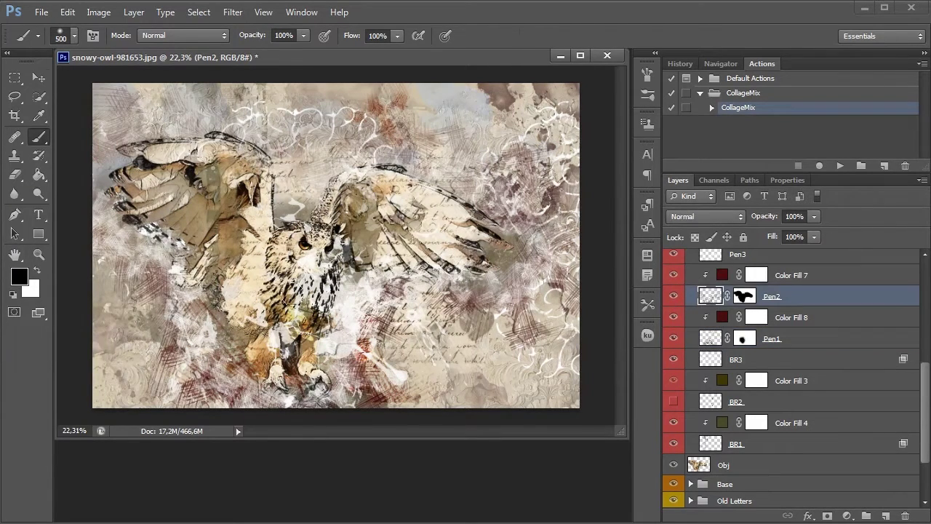
Step: Nudge the Pen2 strokes slightly on the canvas and hide Pen2
key("v")
left_click_drag(326, 255, 335, 259)
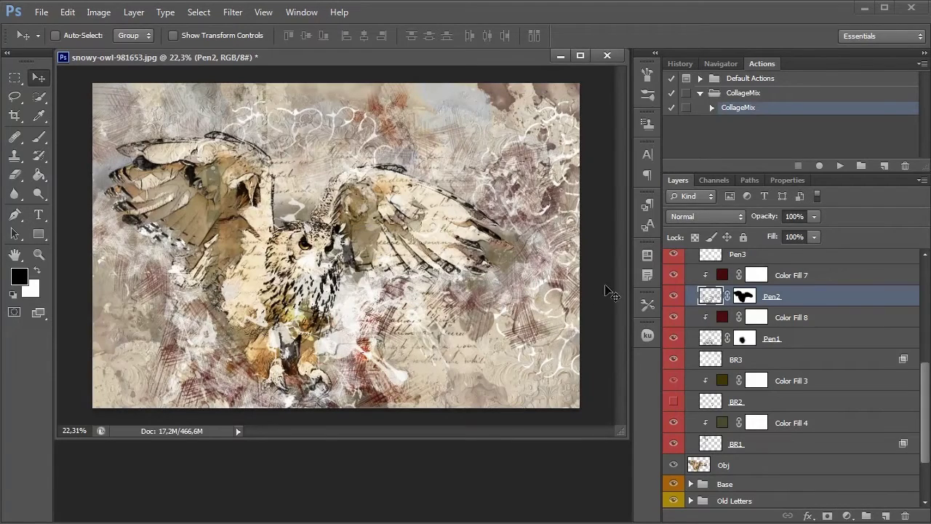
left_click(673, 296)
Step: Compare Pen3's white strokes, then nudge them slightly to the right
left_click(673, 256)
left_click(673, 256)
left_click(674, 256)
scroll(928, 401, "up", 5)
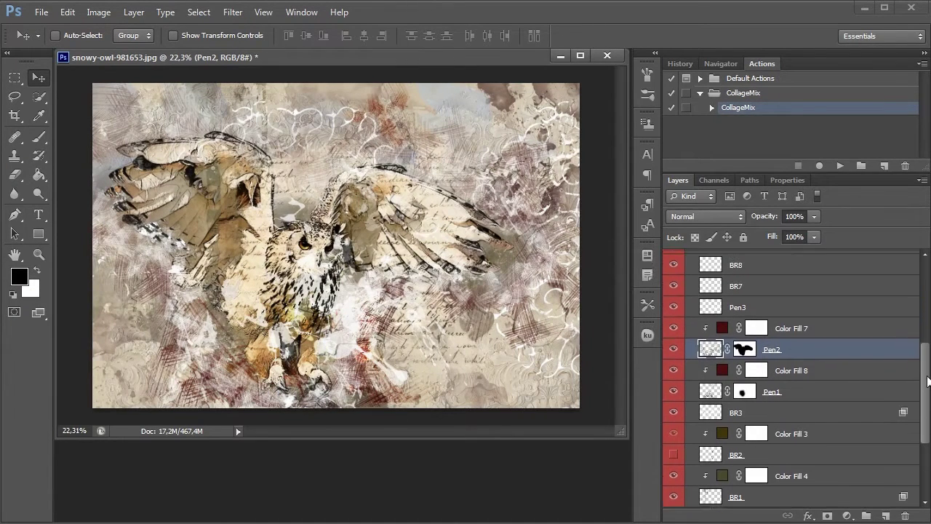
left_click(730, 379)
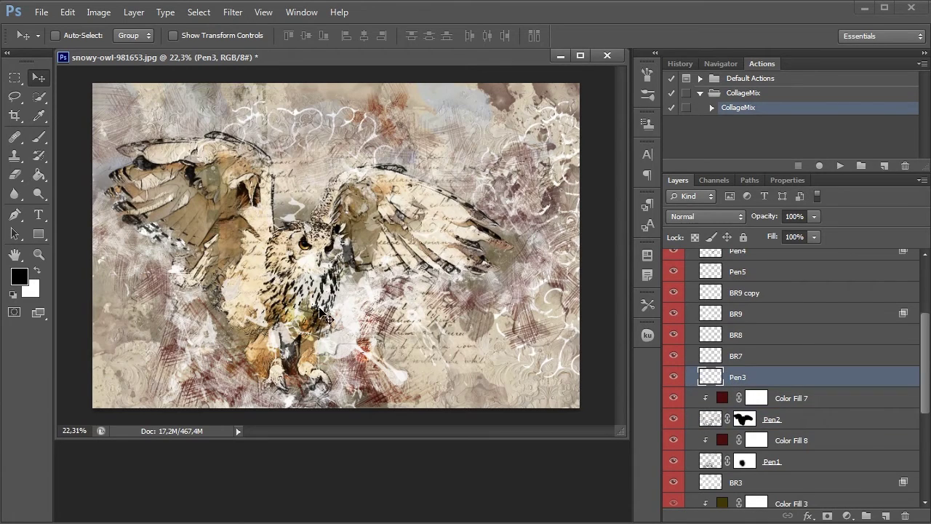
left_click_drag(247, 308, 257, 304)
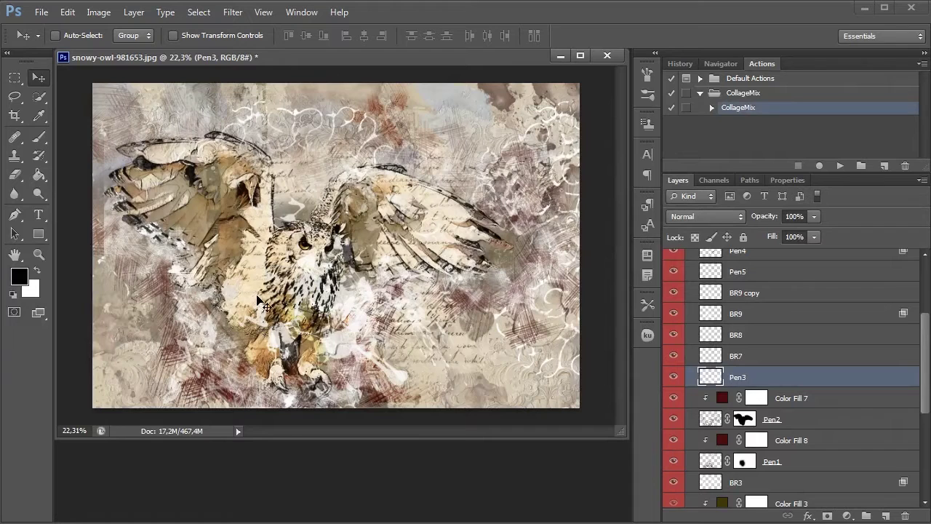
Step: Set Pen3's blend mode to Overlay and compare the canvas with and without BR7
left_click(702, 216)
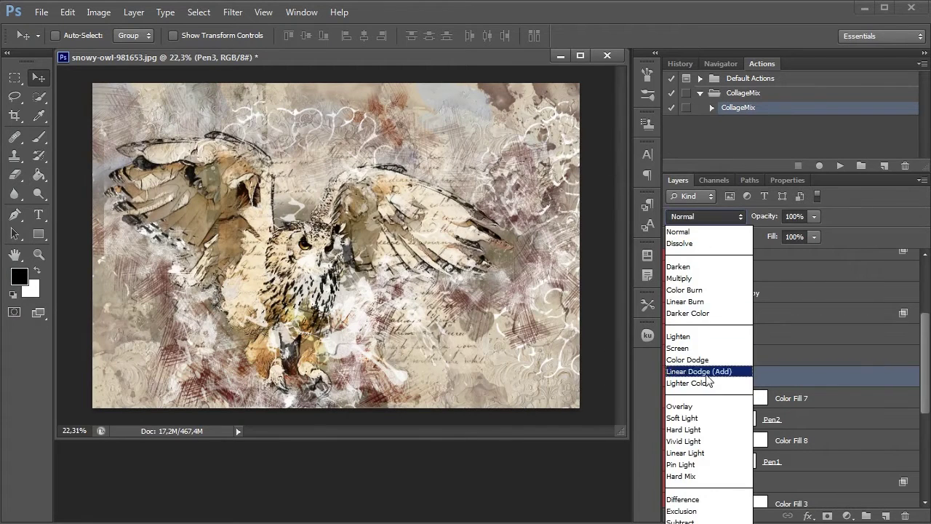
left_click(706, 404)
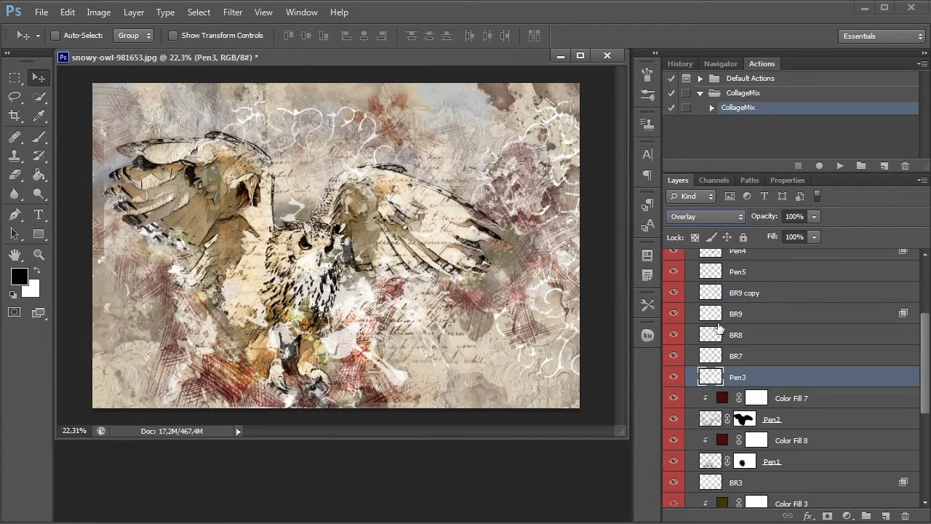
left_click(674, 356)
left_click(674, 356)
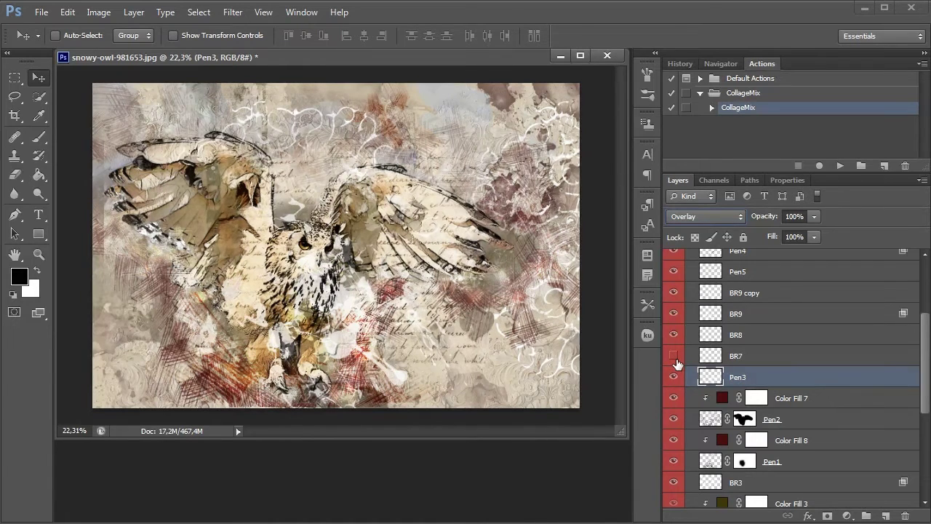
left_click(674, 356)
Step: Move BR7's strokes slightly up and duplicate it as a BR7 copy layer
left_click(697, 356)
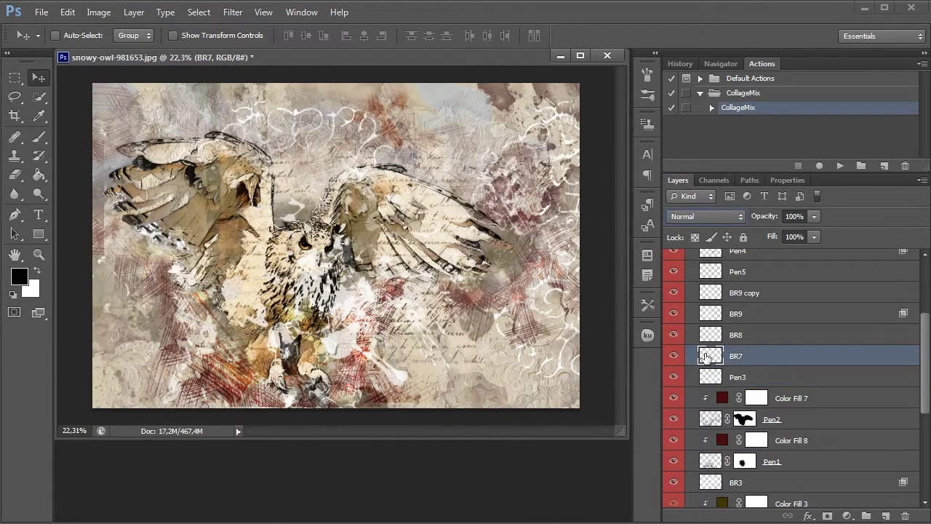
left_click_drag(383, 295, 387, 273)
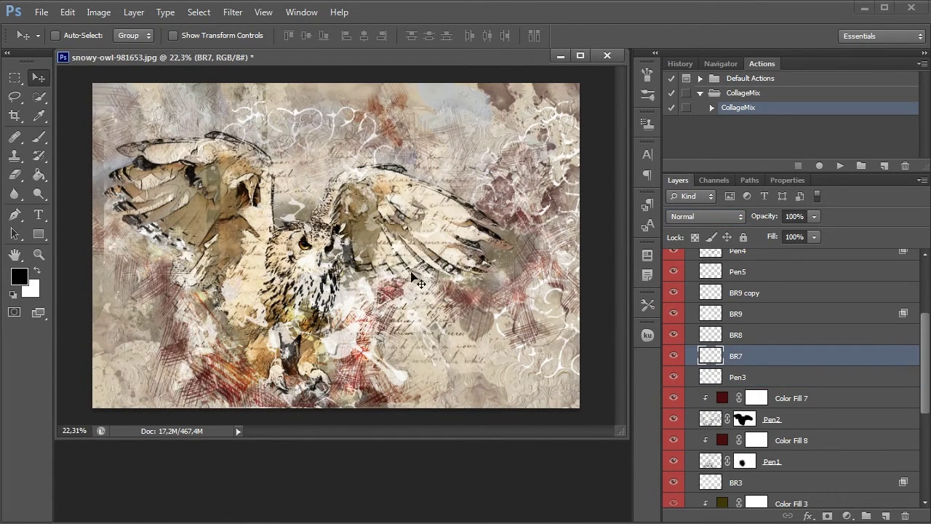
left_click_drag(724, 359, 886, 515)
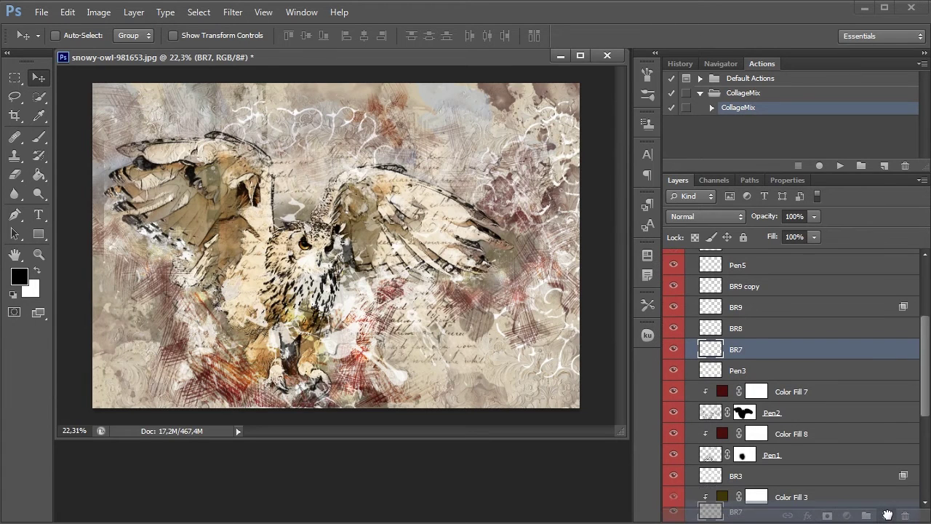
Step: Move BR8's strokes toward the owl's wing and duplicate it into BR8 copy and BR8 copy 2
left_click(676, 328)
left_click(676, 329)
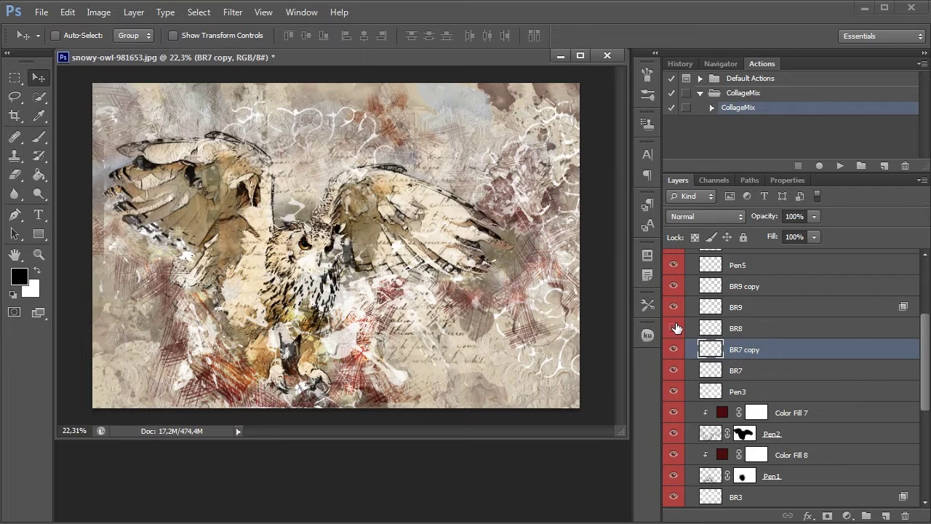
left_click(704, 331)
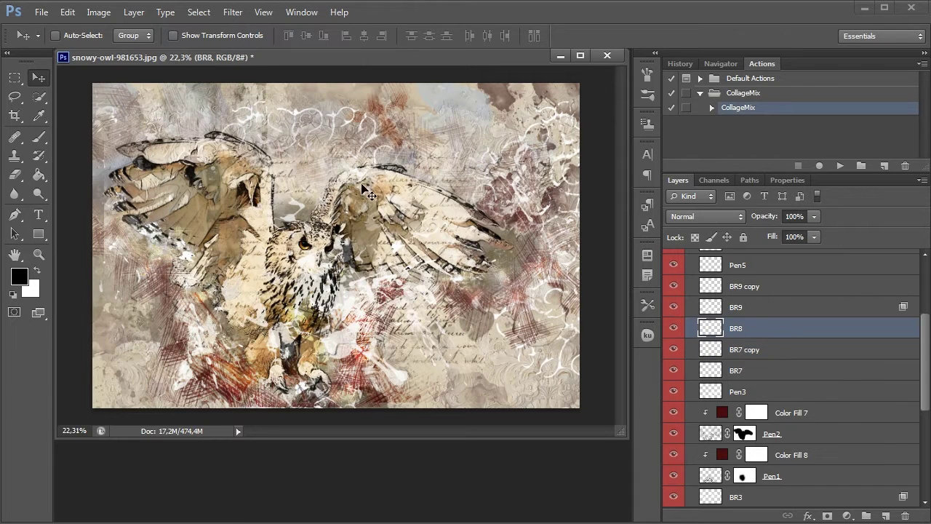
mouse_move(357, 181)
left_mouse_down()
mouse_move(355, 220)
mouse_move(329, 251)
left_mouse_up()
left_click_drag(704, 333, 885, 516)
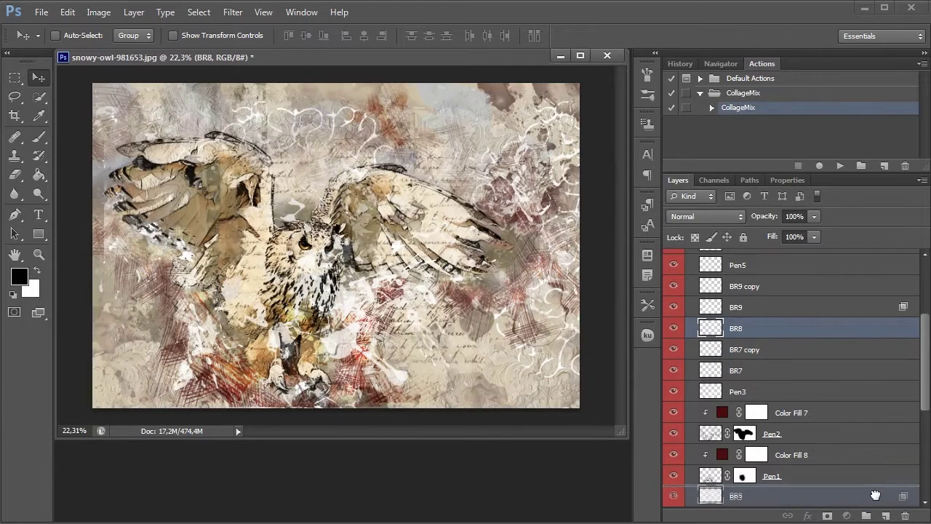
left_click_drag(776, 331, 886, 515)
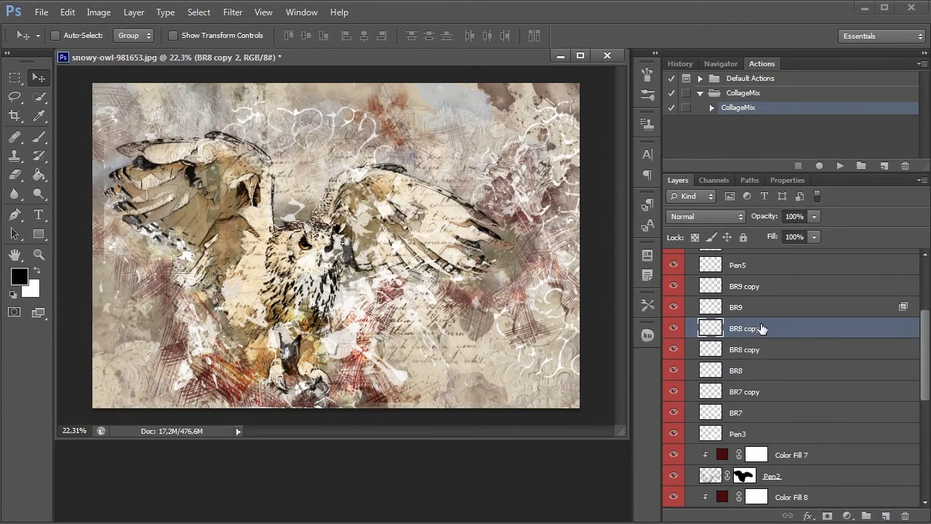
Step: Compare the owl with and without BR9, leaving the BR9 texture hidden
left_click(673, 308)
left_click(673, 307)
left_click(673, 307)
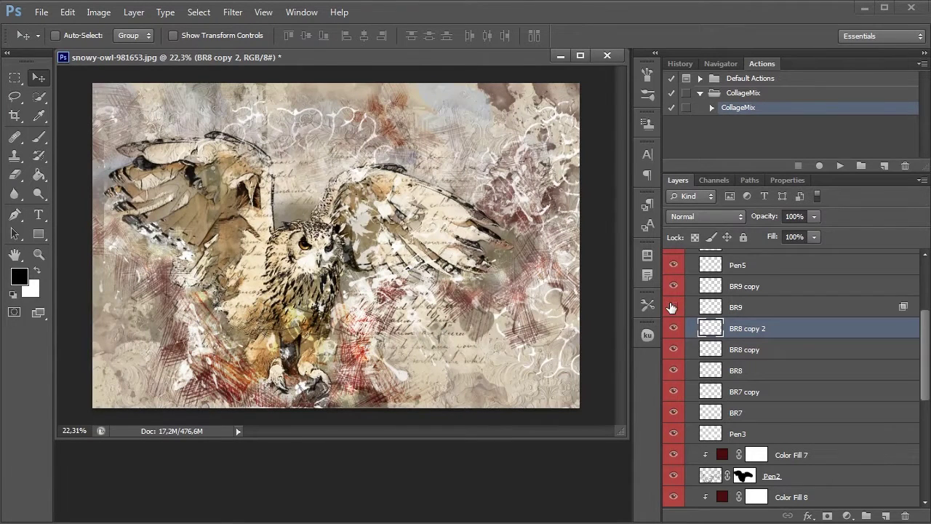
Step: Set the BR9 copy layer's blend mode to Overlay
left_click(716, 288)
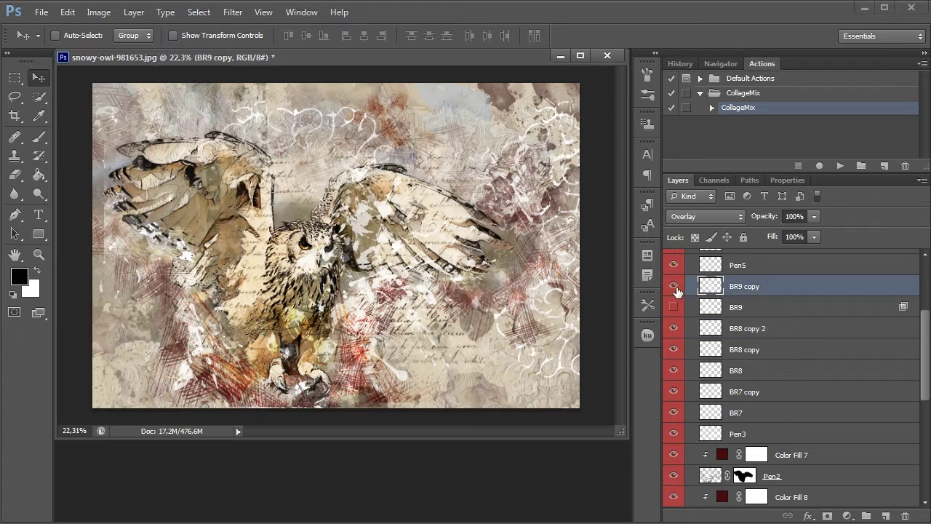
key("alt+shift+o")
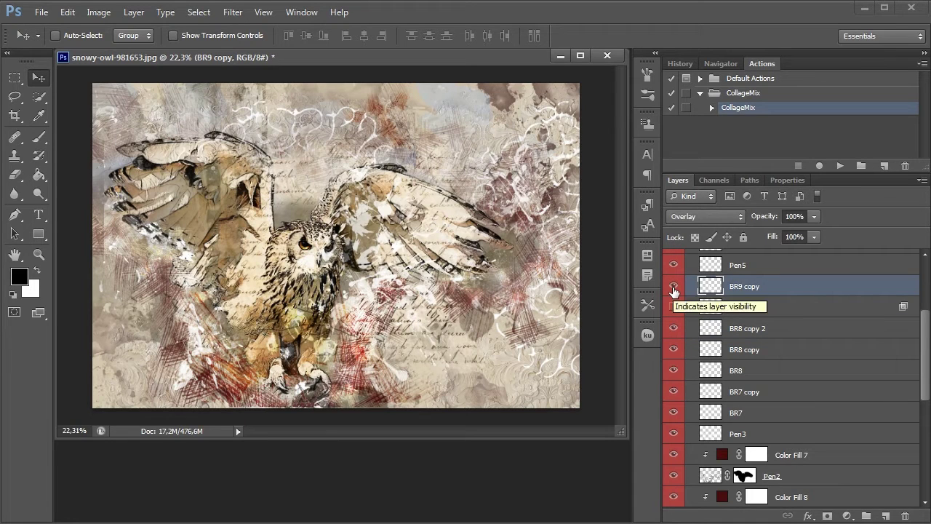
left_click_drag(372, 329, 320, 342)
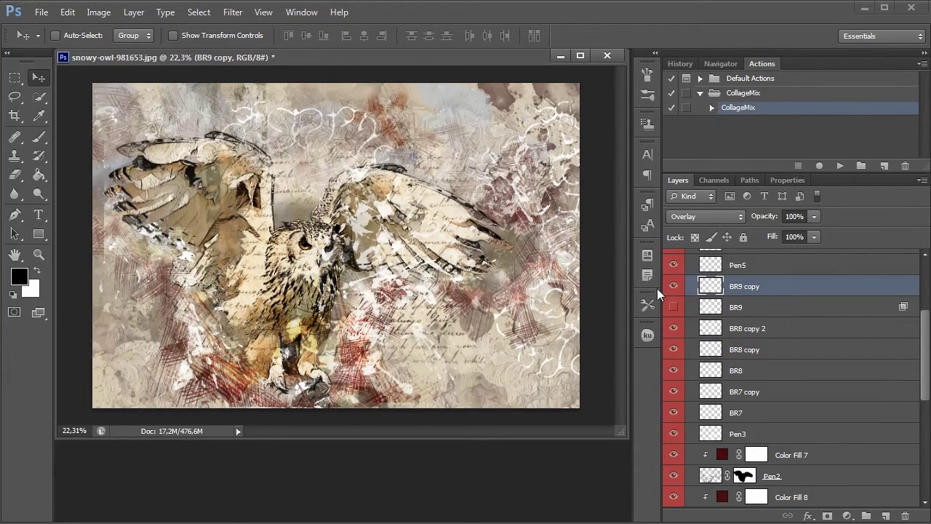
Step: Show BR9 again and reposition its texture over the owl
left_click(672, 308)
left_click(758, 304)
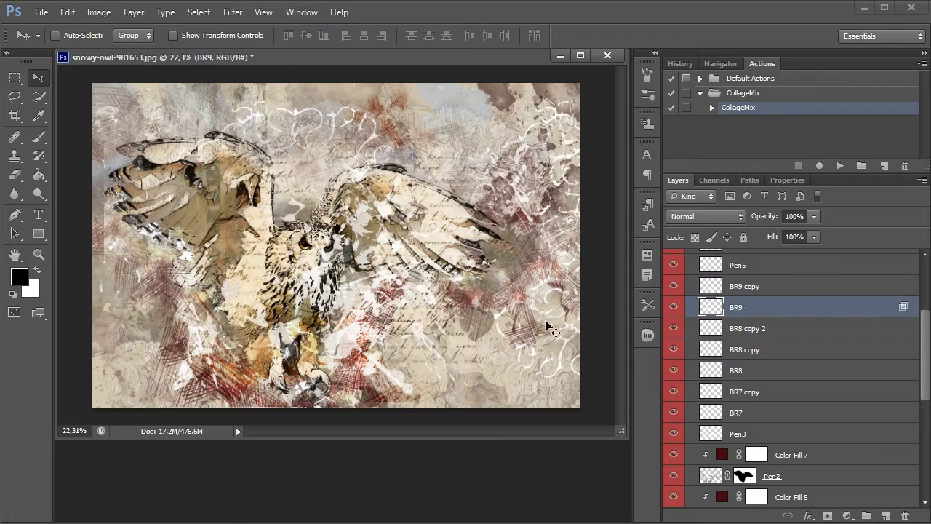
left_click_drag(312, 313, 207, 211)
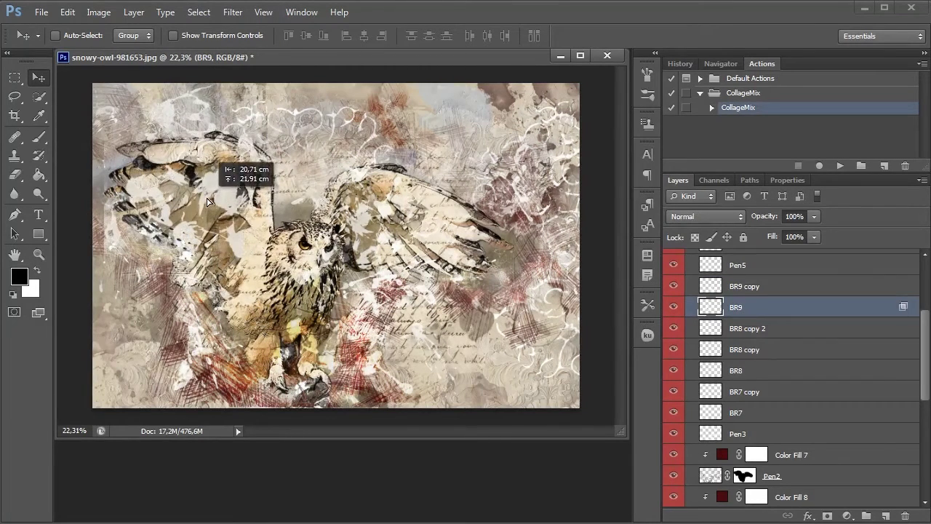
left_click_drag(207, 211, 280, 218)
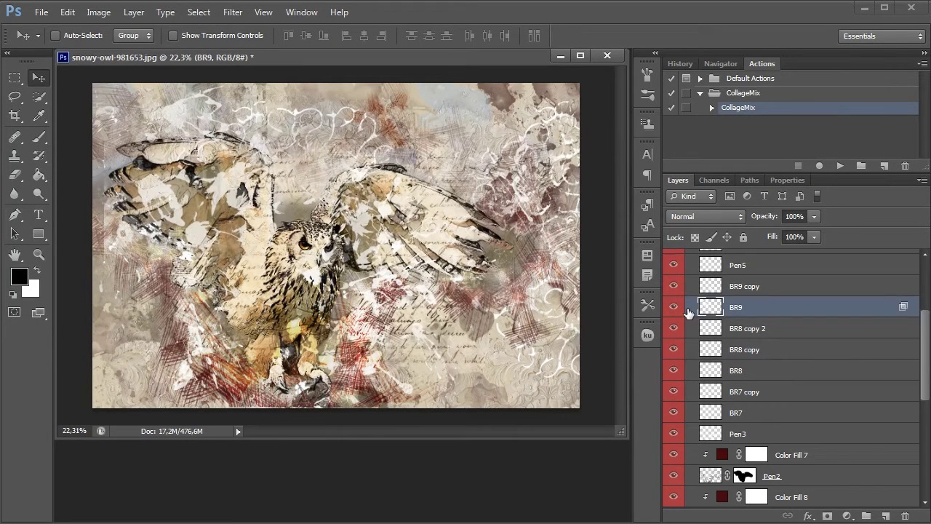
Step: Mask BR9's texture off the owl's wing, chest and head, and set its opacity to 73%
left_click(826, 517)
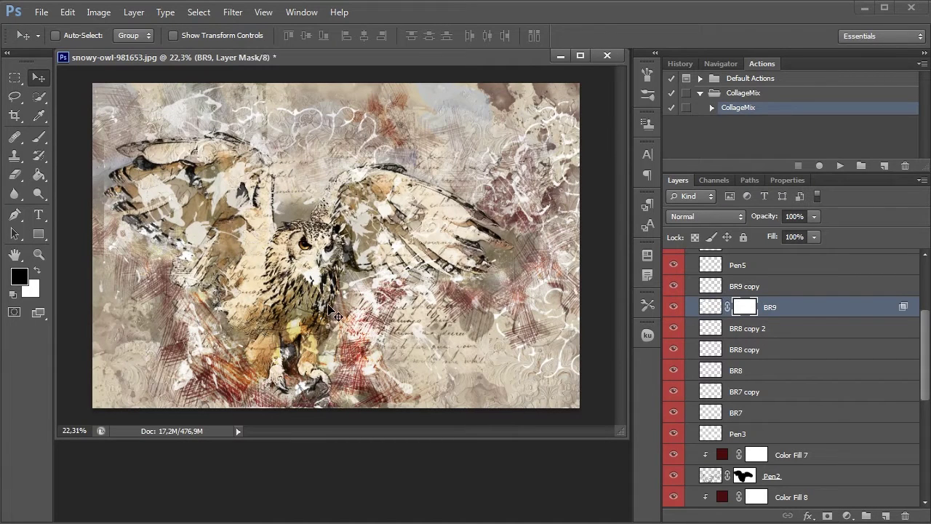
key("b")
mouse_move(251, 109)
left_mouse_down()
mouse_move(178, 110)
mouse_move(138, 91)
mouse_move(215, 83)
left_mouse_up()
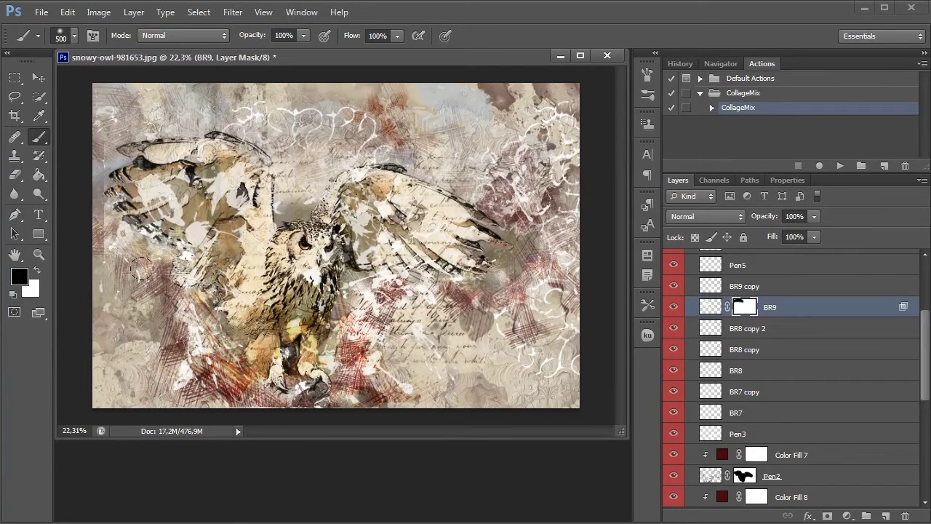
left_click_drag(250, 238, 313, 276)
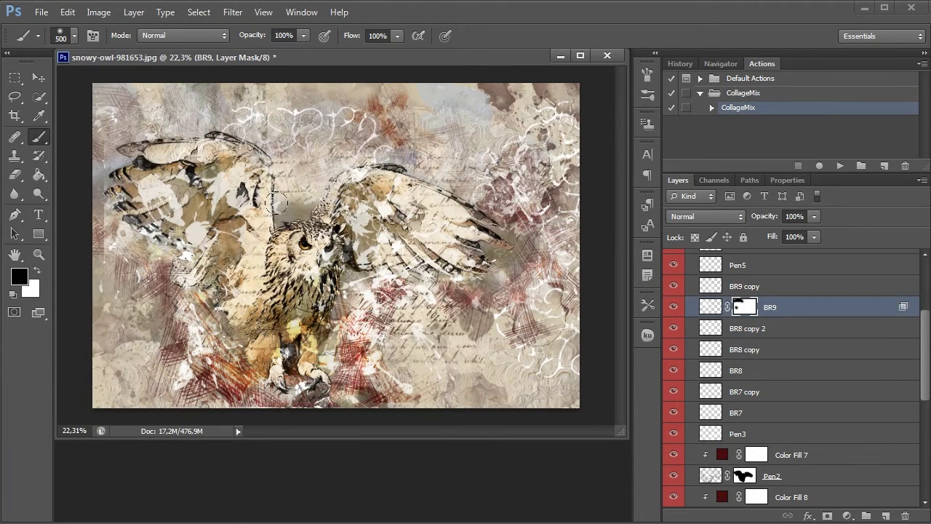
left_click_drag(320, 214, 231, 297)
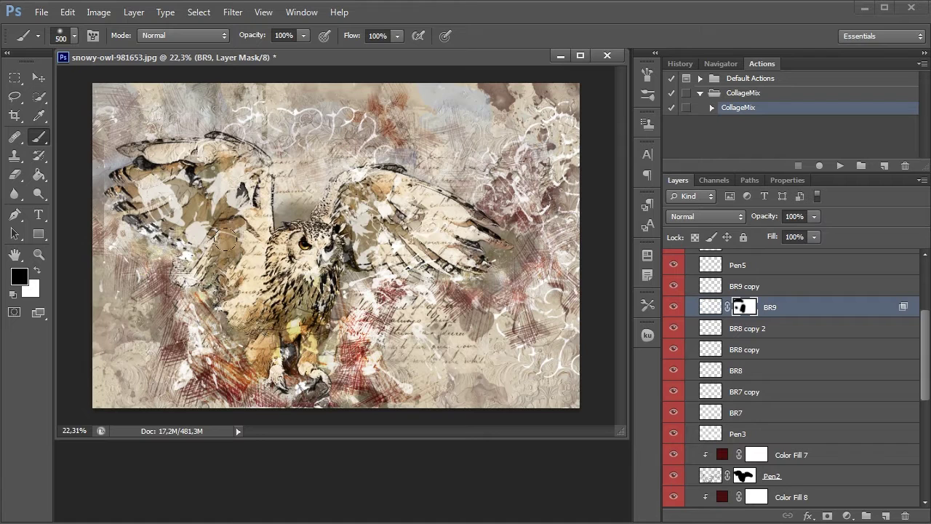
left_click(814, 216)
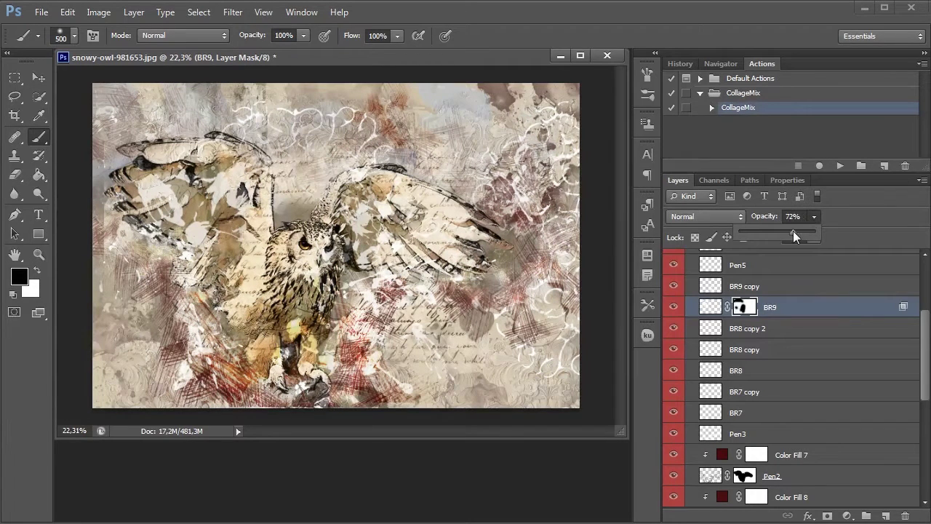
mouse_move(793, 232)
left_mouse_down()
mouse_move(776, 232)
mouse_move(794, 228)
left_mouse_up()
left_click(827, 211)
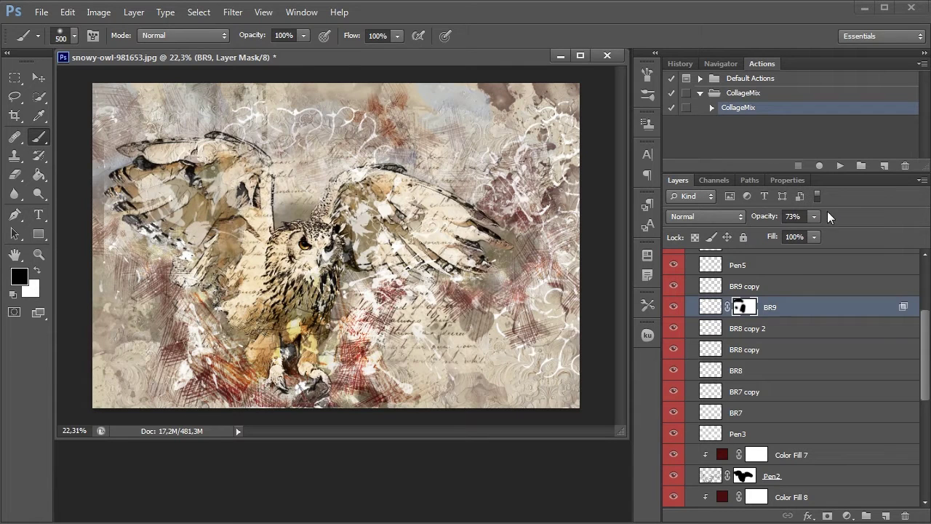
Step: Duplicate Pen5 twice, creating Pen5 copy and Pen5 copy 2
left_click(730, 271)
left_click(674, 266)
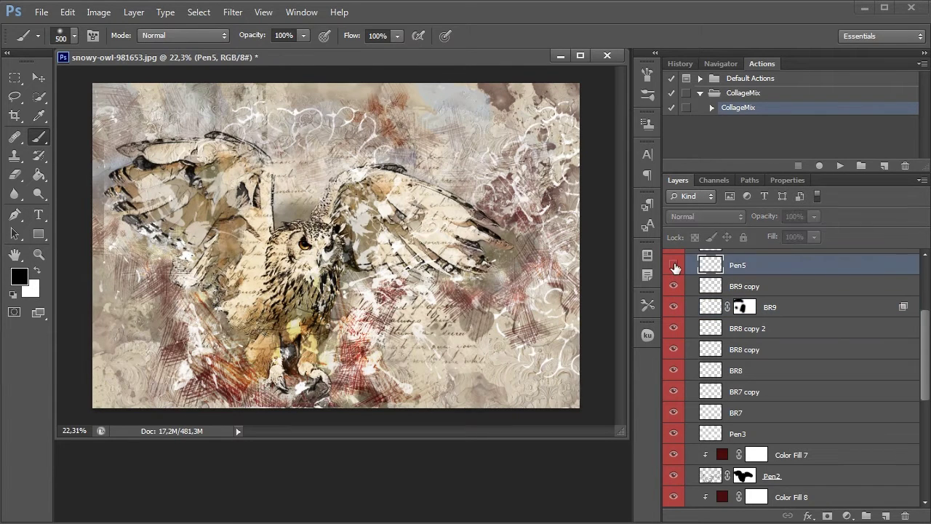
left_click(674, 267)
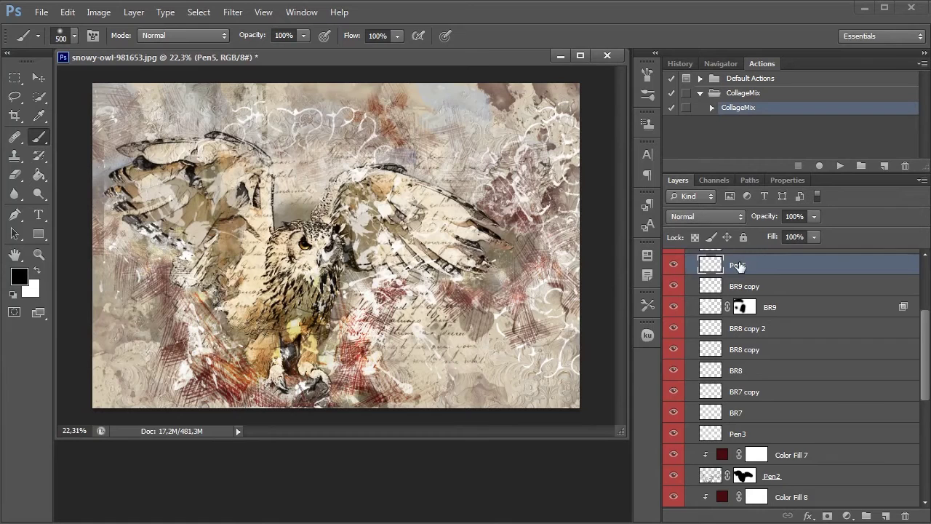
left_click_drag(736, 266, 886, 514)
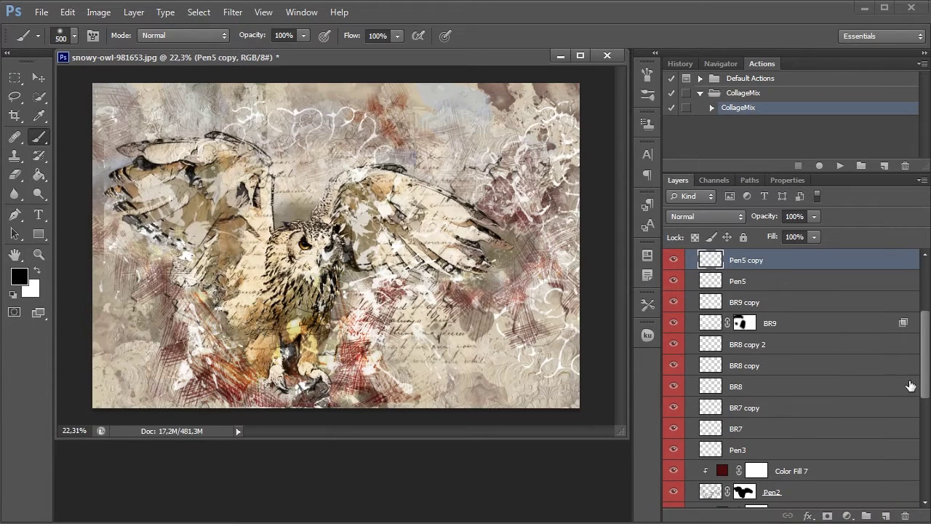
left_click_drag(925, 380, 925, 321)
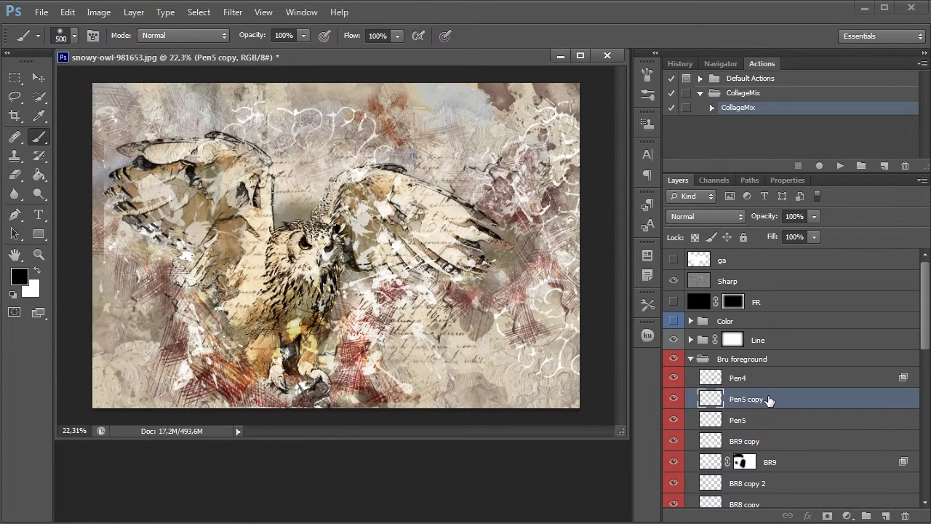
left_click_drag(769, 400, 886, 515)
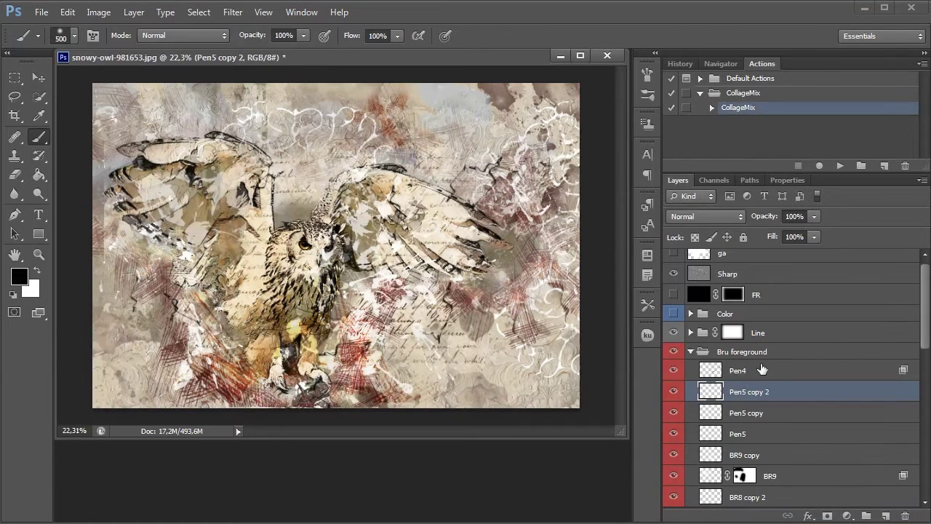
Step: Raise Pen4's opacity to 100% and duplicate it as Pen4 copy
left_click(737, 369)
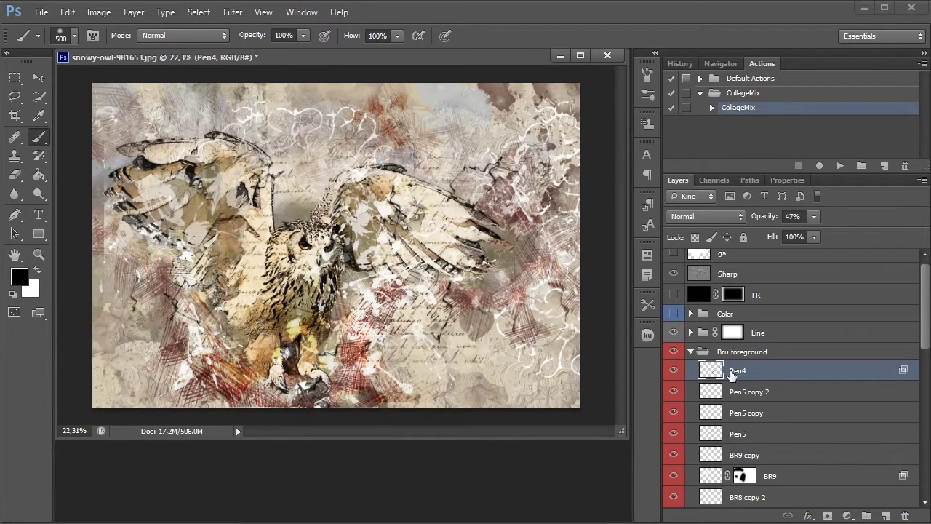
left_click(670, 372)
left_click(671, 373)
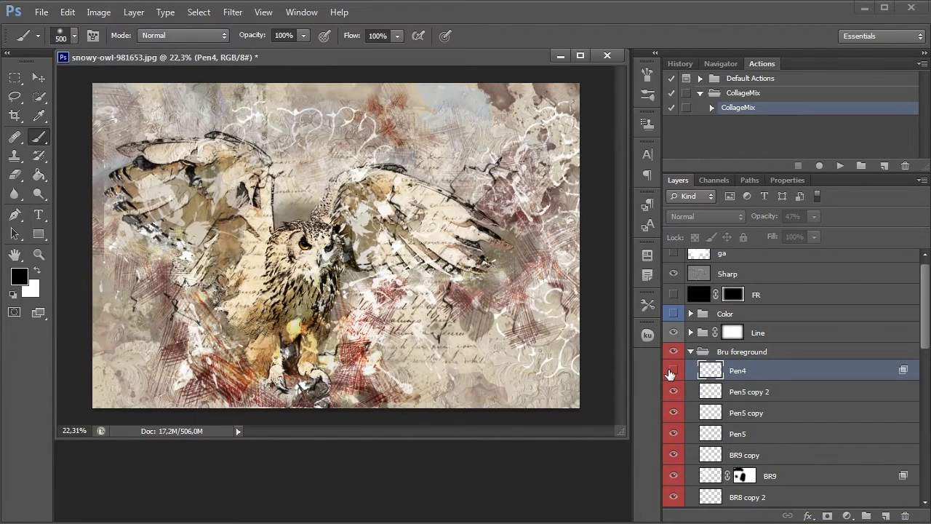
left_click(813, 220)
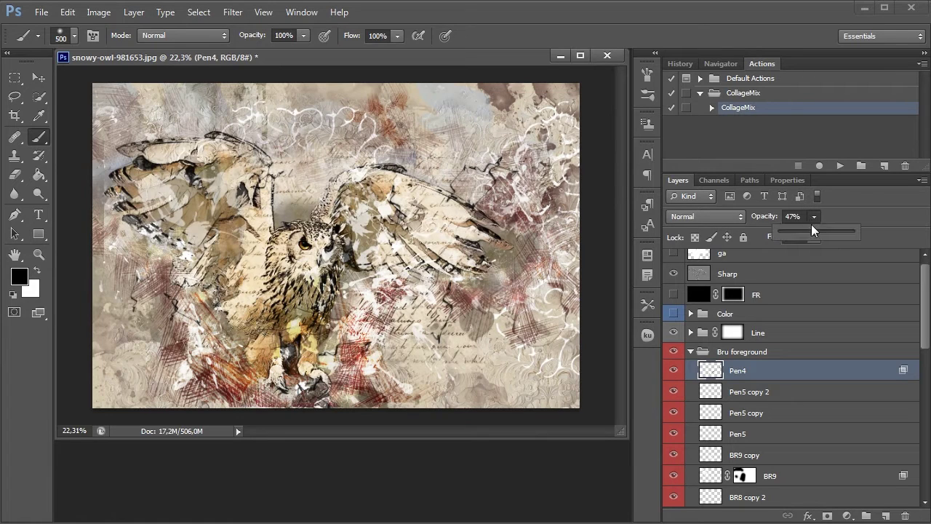
left_click_drag(826, 229, 861, 230)
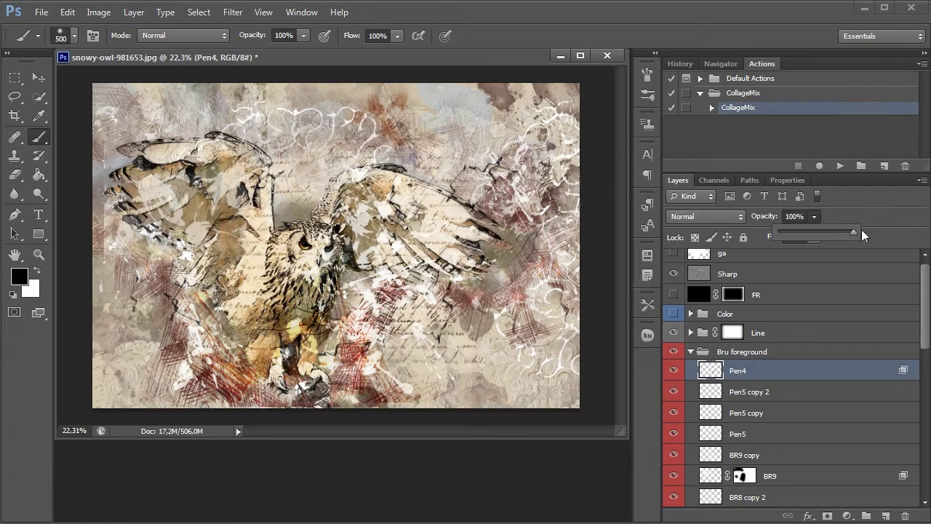
left_click(824, 214)
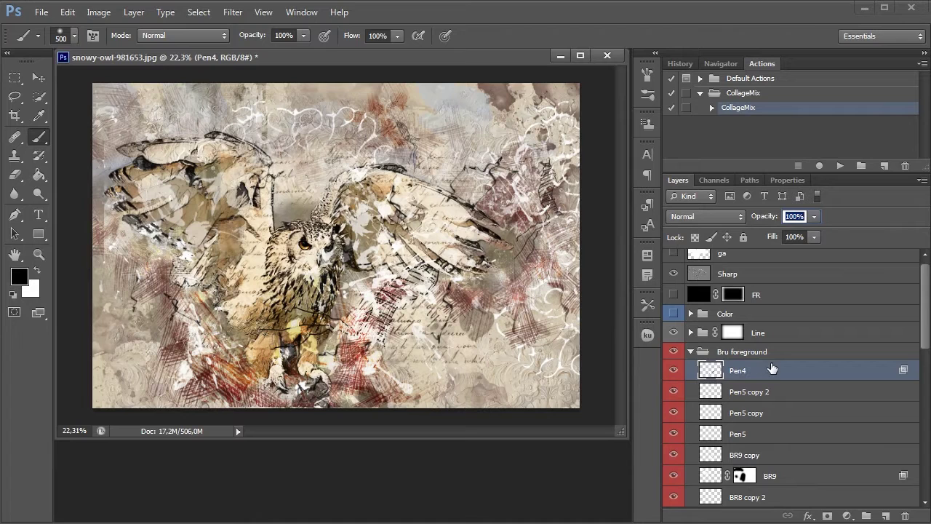
left_click_drag(772, 369, 885, 515)
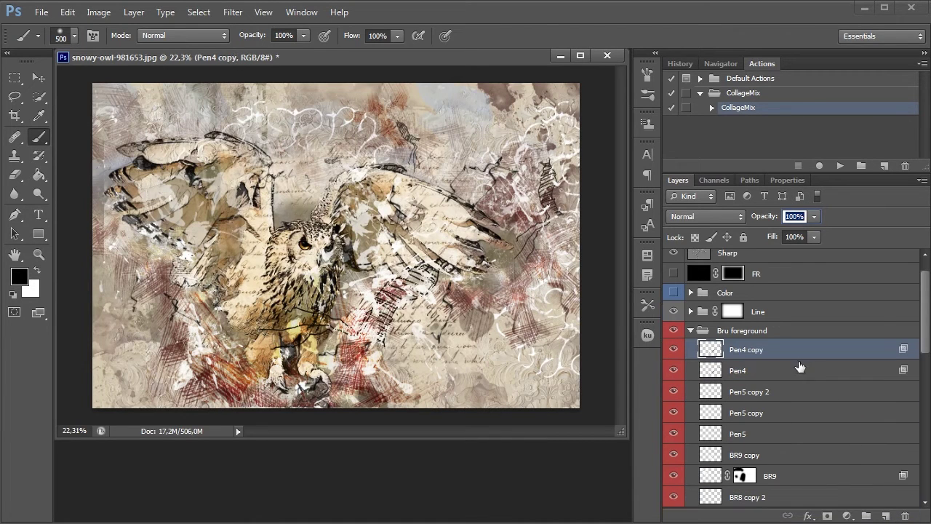
Step: Collapse the Bru group, compare the Obj layer's effect, and duplicate Obj
scroll(764, 327, "down", 1)
key("v")
left_click(690, 271)
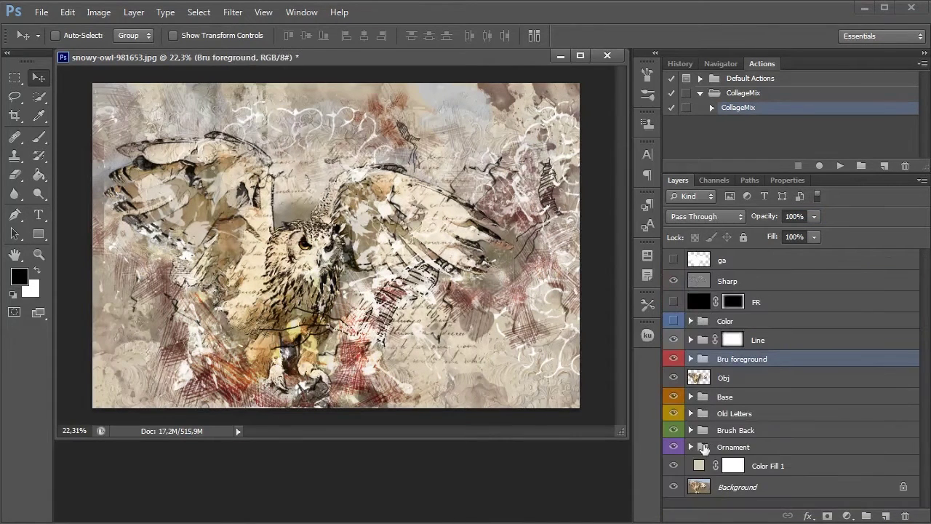
left_click(674, 377)
left_click(674, 377)
left_click(764, 384)
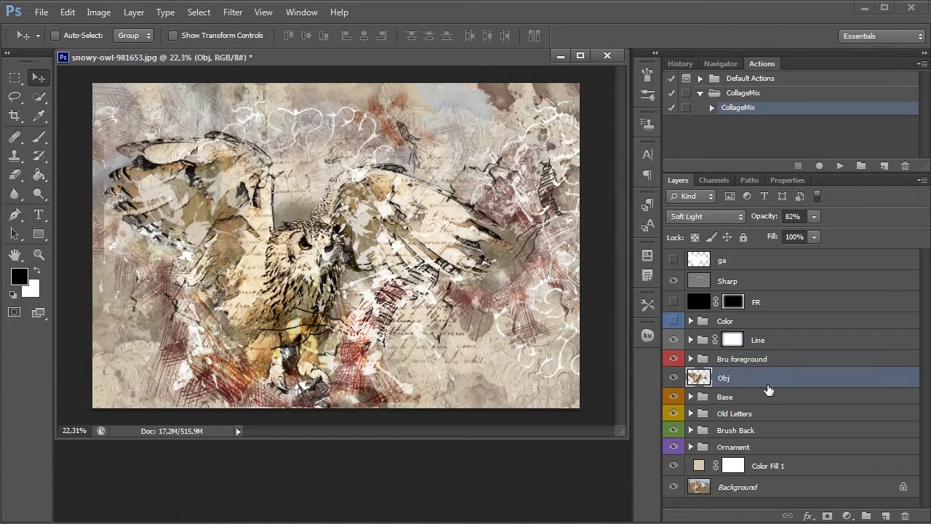
left_click_drag(772, 381, 885, 515)
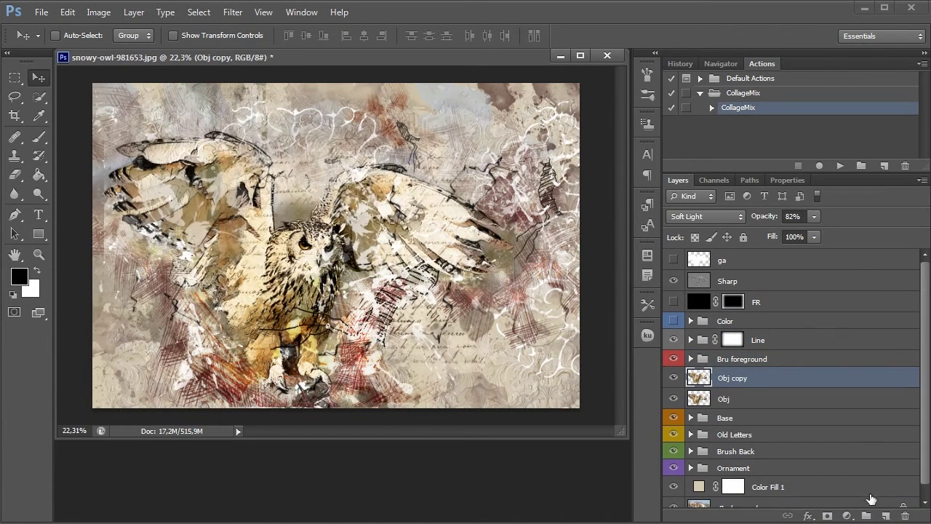
Step: Compare the image with the Base group hidden, then expand Base to view its layers
left_click(722, 421)
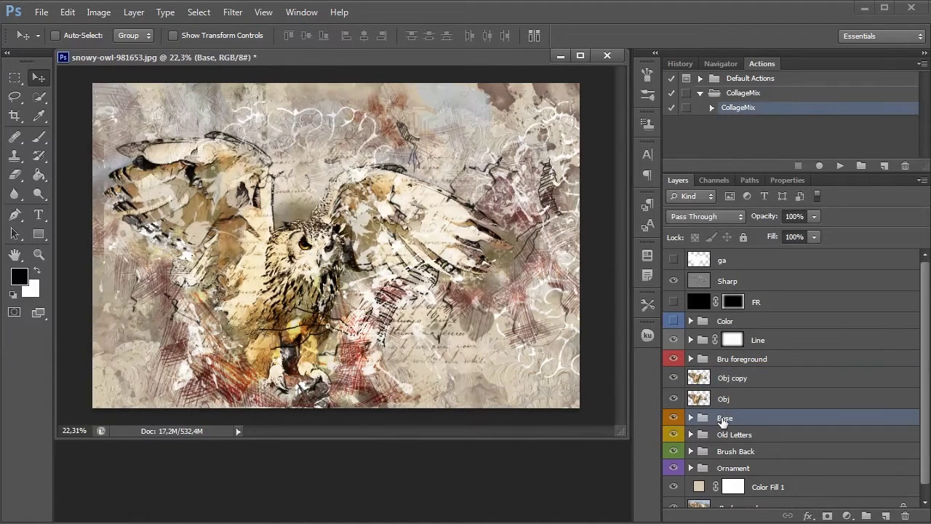
left_click(673, 418)
left_click(674, 418)
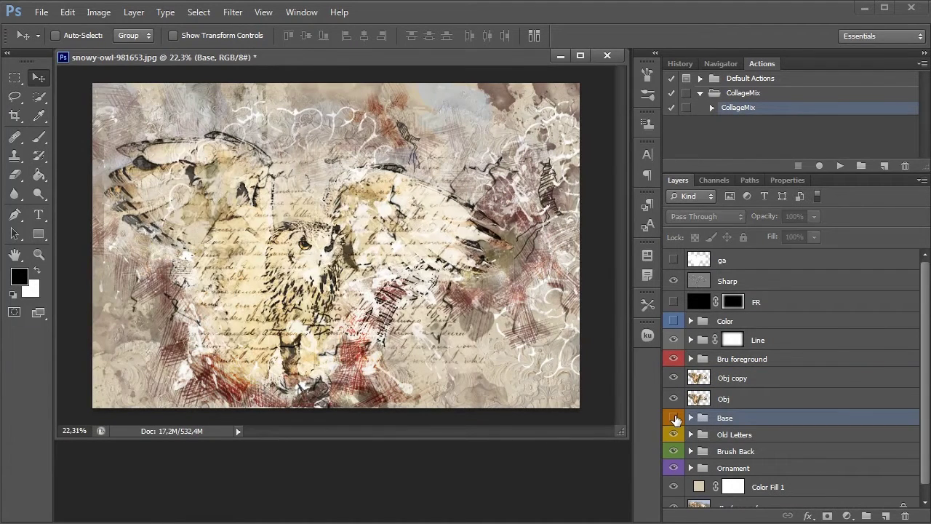
left_click(689, 419)
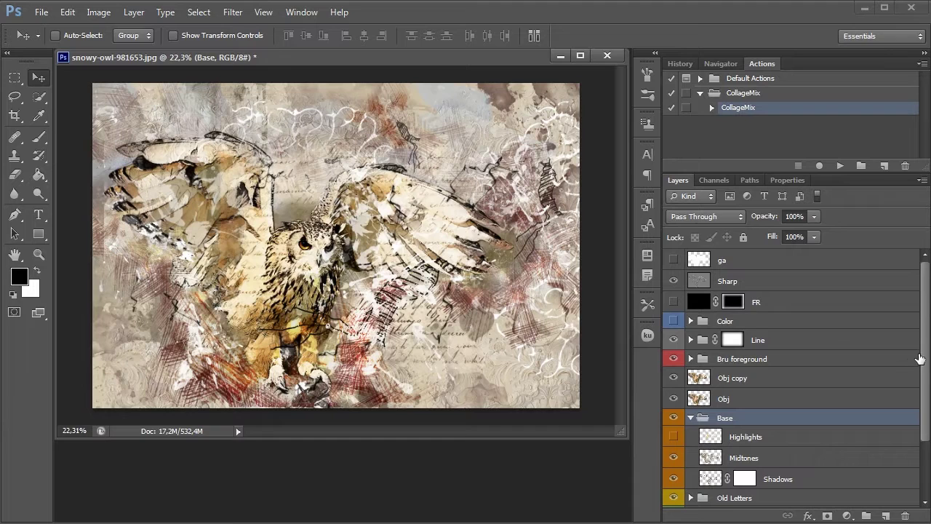
left_click_drag(920, 359, 922, 406)
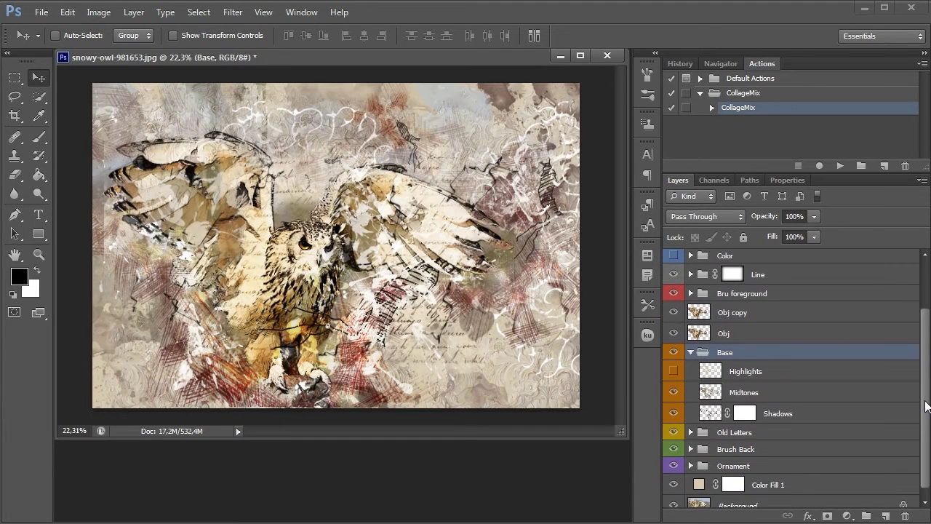
Step: Compare the Highlights, Midtones and Shadows layers, leaving Highlights hidden
left_click(674, 372)
left_click(674, 373)
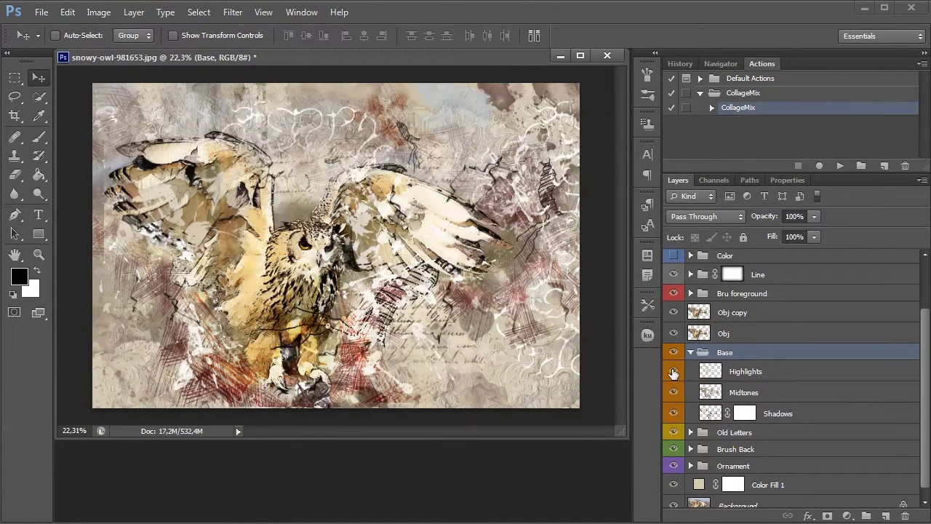
left_click(674, 372)
left_click(673, 393)
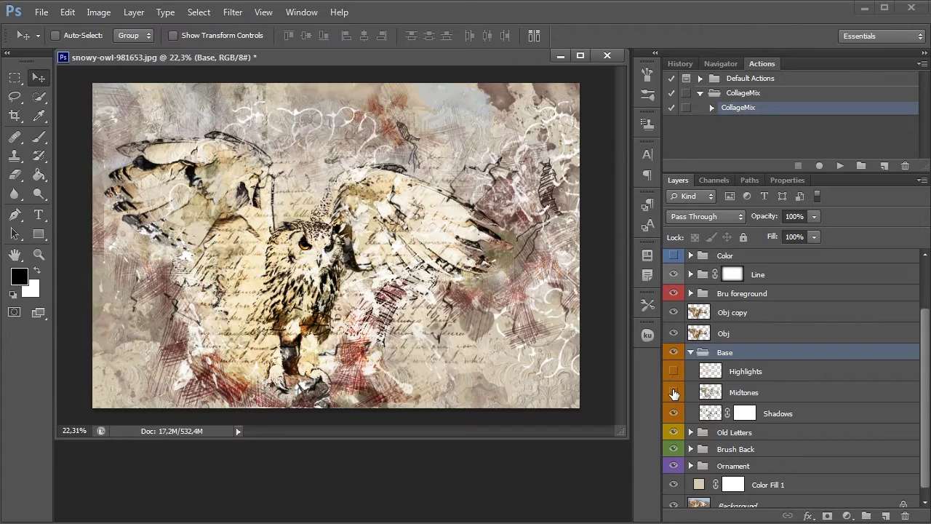
left_click(674, 394)
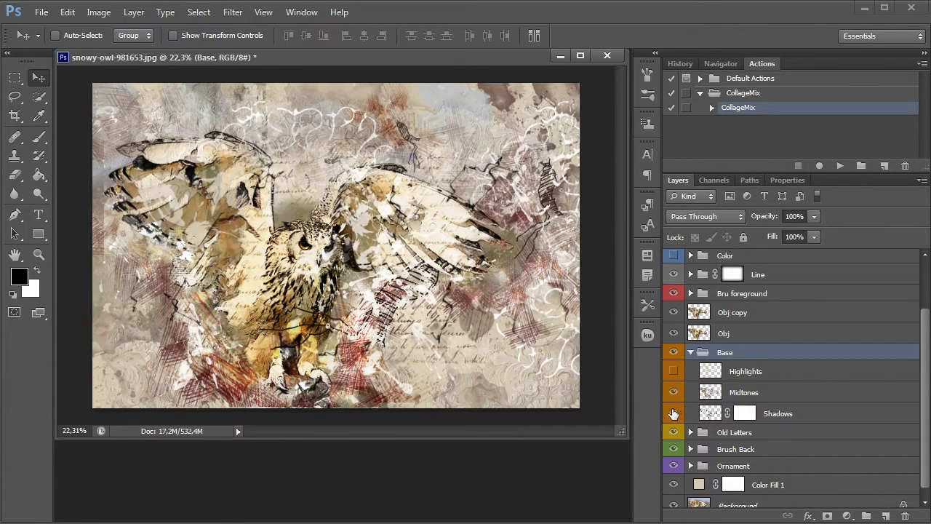
left_click(674, 413)
left_click(674, 413)
left_click(674, 413)
Step: Paint black on the Shadows mask over the owl's centre with a 63% opacity brush
left_click(746, 414)
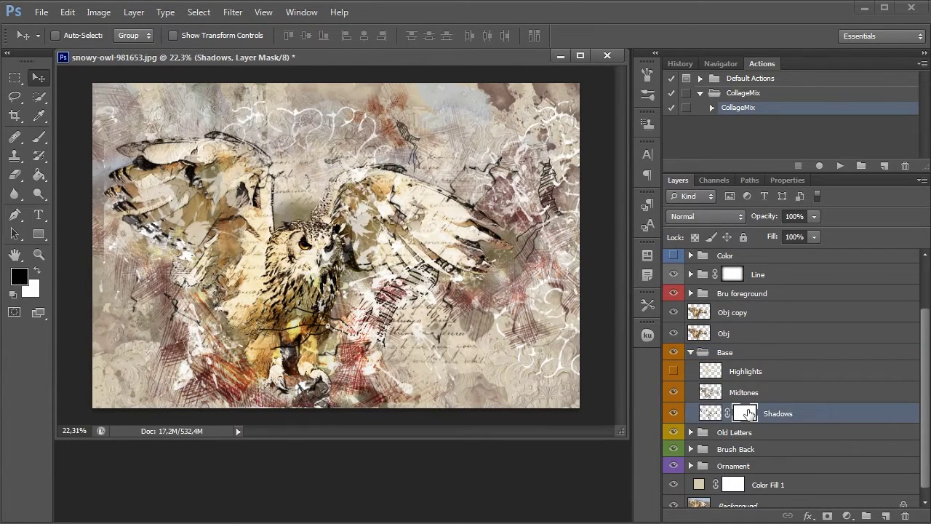
left_click(39, 139)
left_click(305, 34)
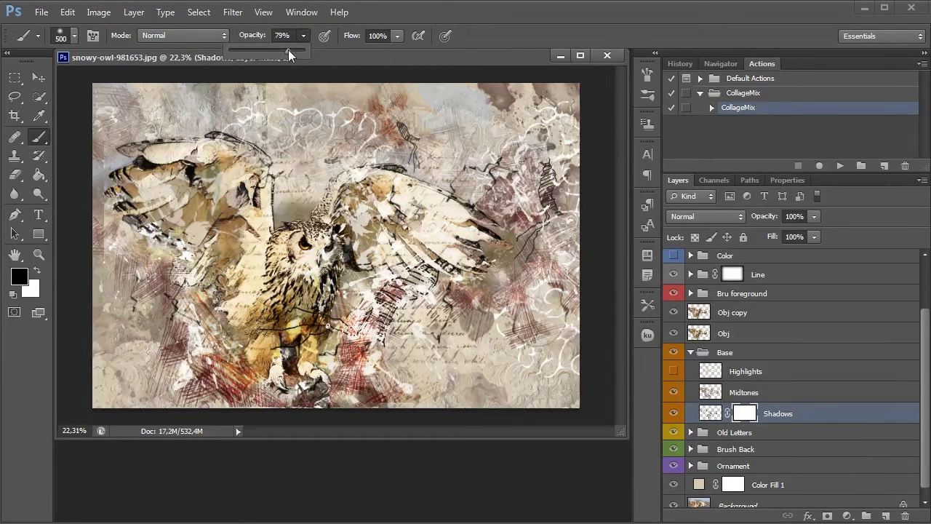
mouse_move(275, 262)
left_mouse_down()
mouse_move(284, 306)
mouse_move(233, 285)
left_mouse_up()
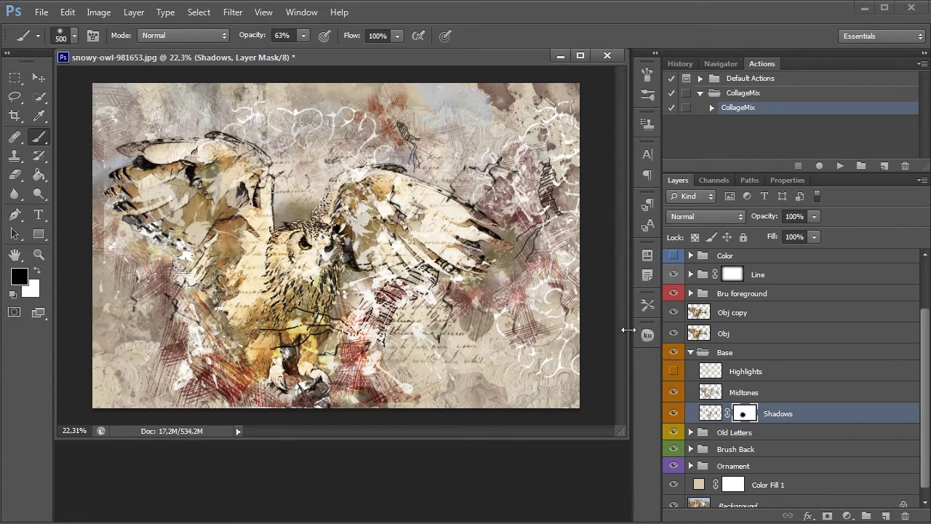
left_click(691, 353)
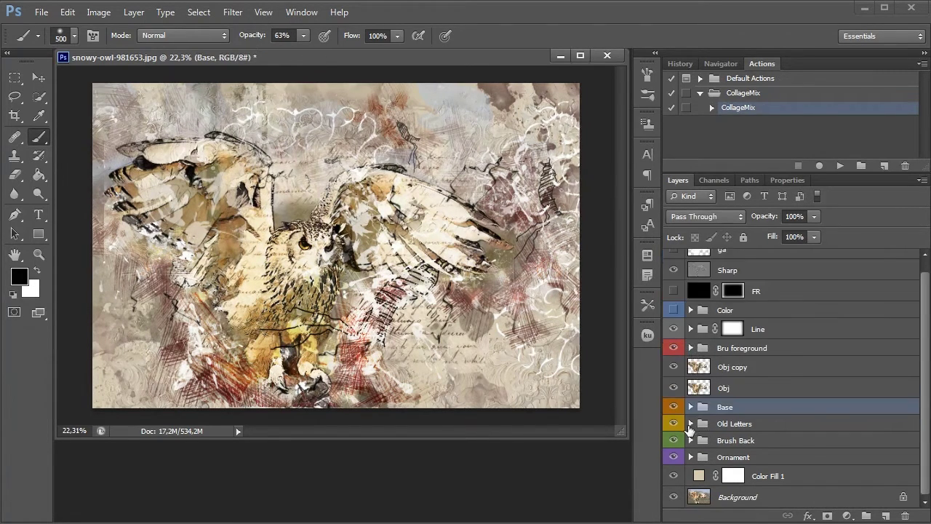
Step: Expand Old Letters and compare the image with OL1, OL2 and OL3 toggled
left_click(690, 424)
scroll(928, 377, "down", 3)
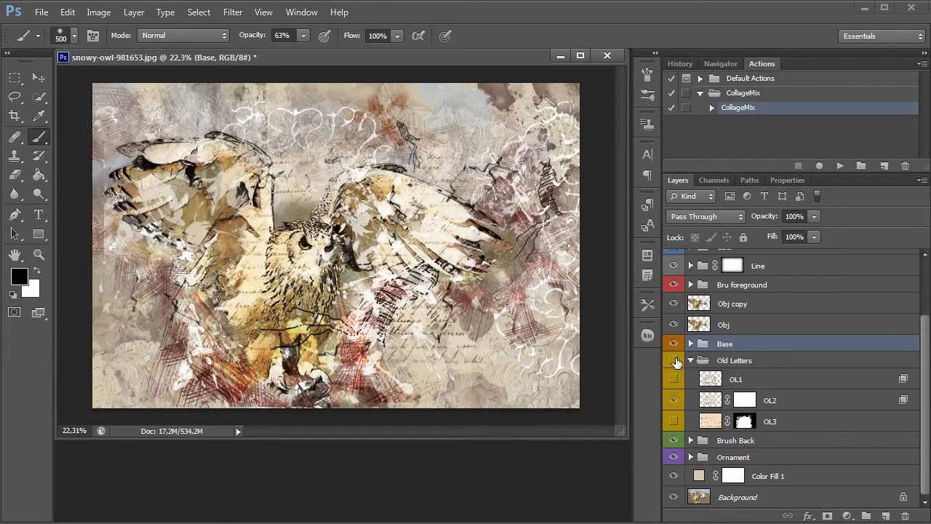
left_click(676, 361)
left_click(674, 420)
left_click(674, 400)
left_click(674, 379)
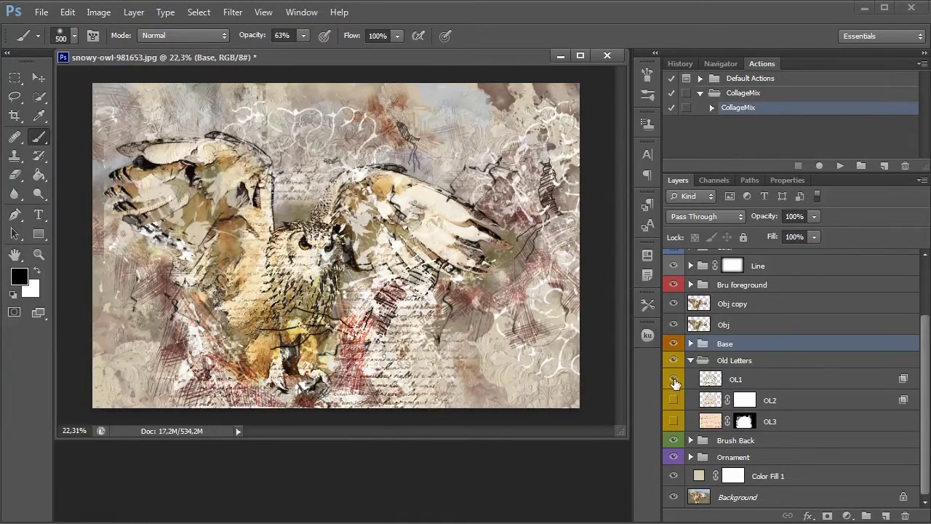
left_click(674, 379)
Step: Leave the OL1 and OL3 handwriting showing with OL2 hidden
left_click(675, 400)
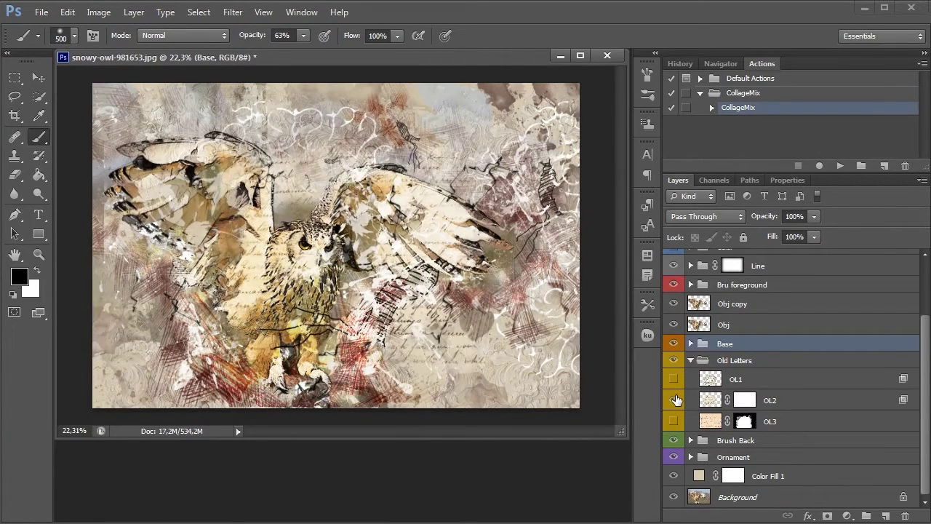
left_click(676, 399)
left_click(676, 421)
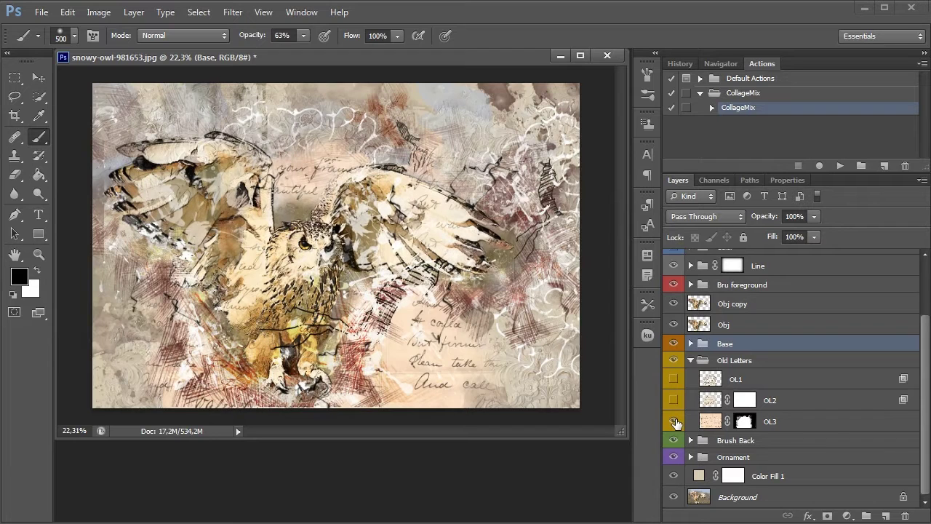
left_click(675, 399)
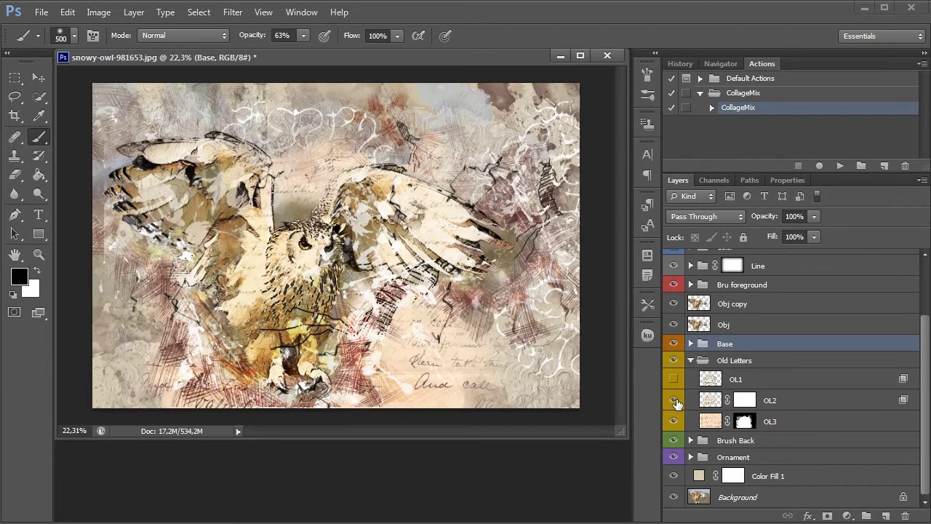
left_click(675, 400)
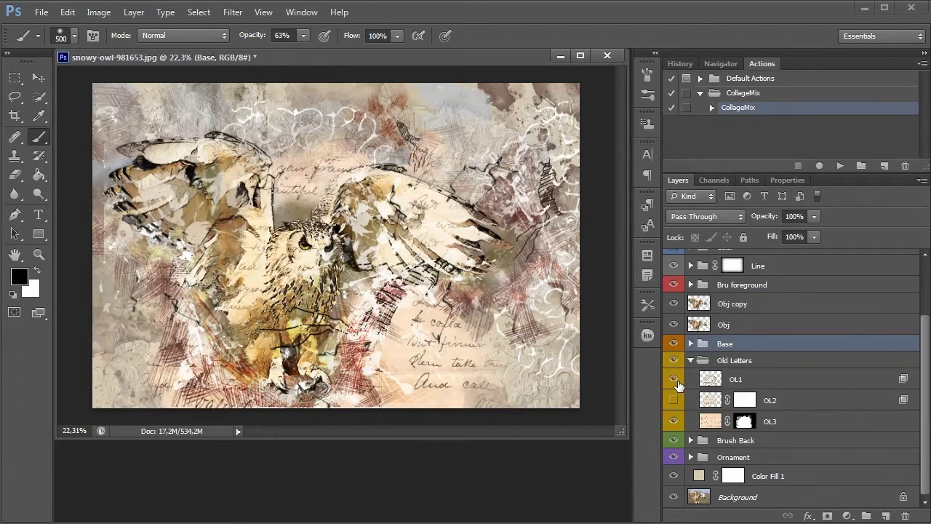
left_click(675, 379)
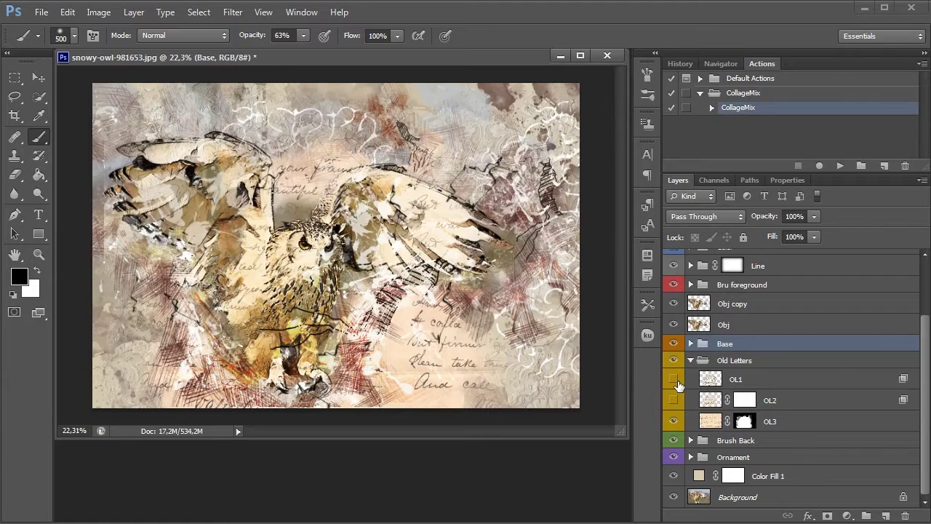
left_click(676, 422)
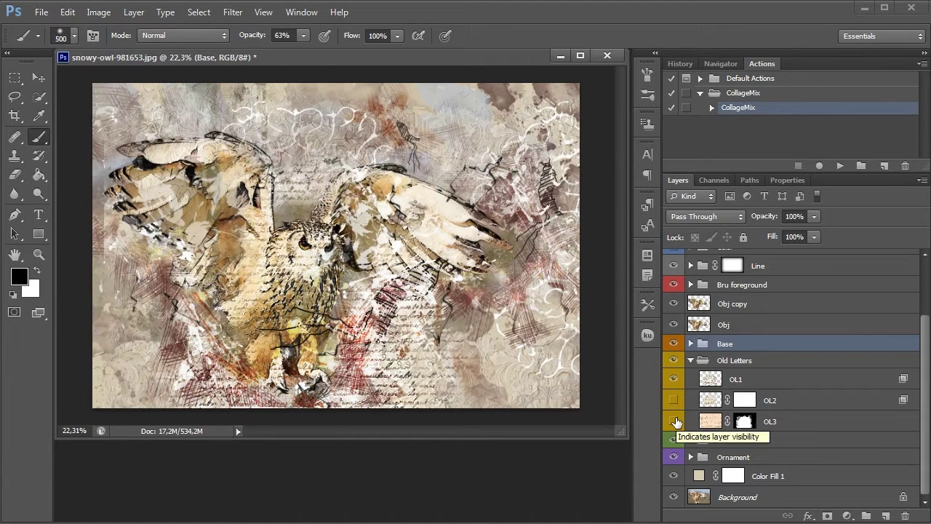
left_click(675, 422)
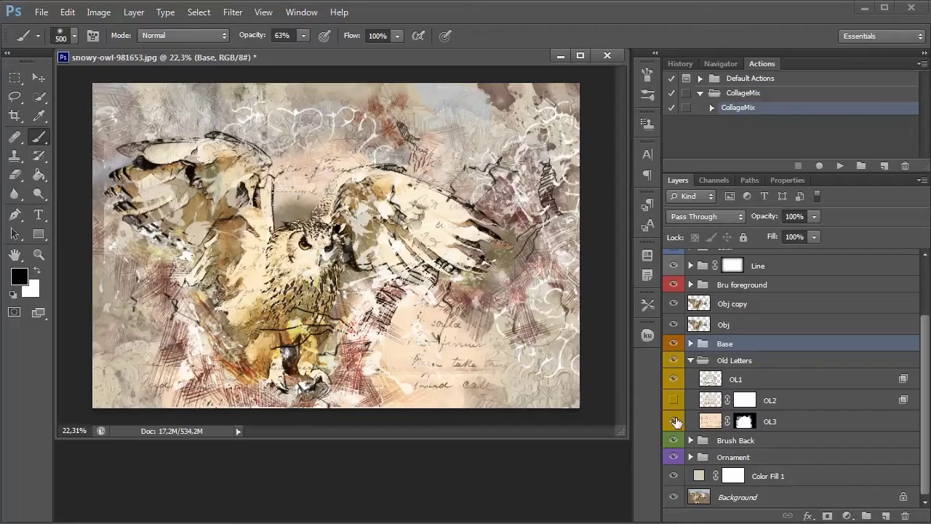
left_click(674, 379)
Step: Collapse Old Letters, expand the Brush Back group, and compare without Background copy
left_click(691, 361)
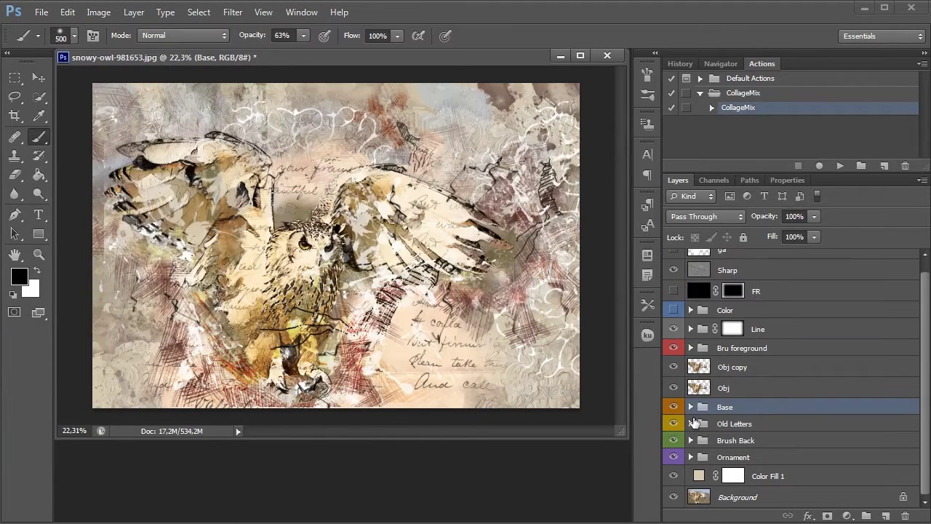
left_click(691, 441)
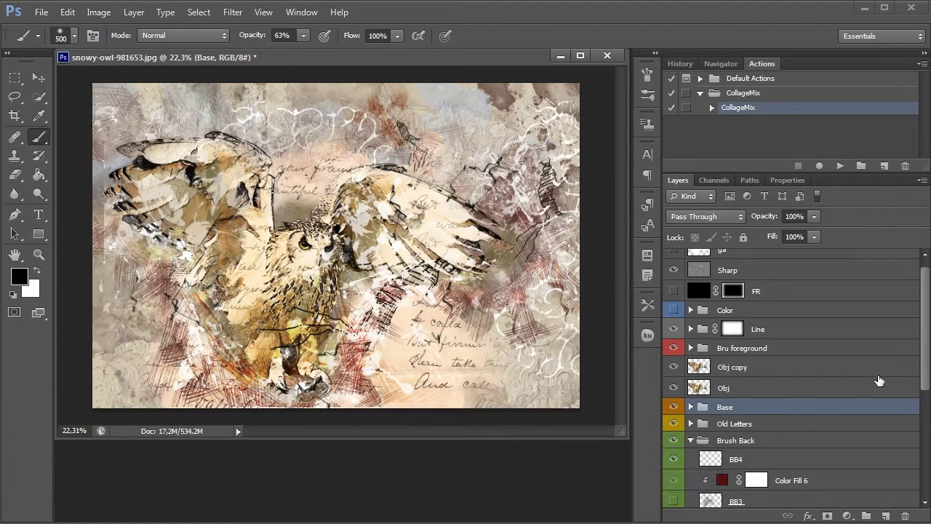
scroll(928, 351, "down", 1)
scroll(929, 351, "down", 4)
scroll(807, 470, "down", 1)
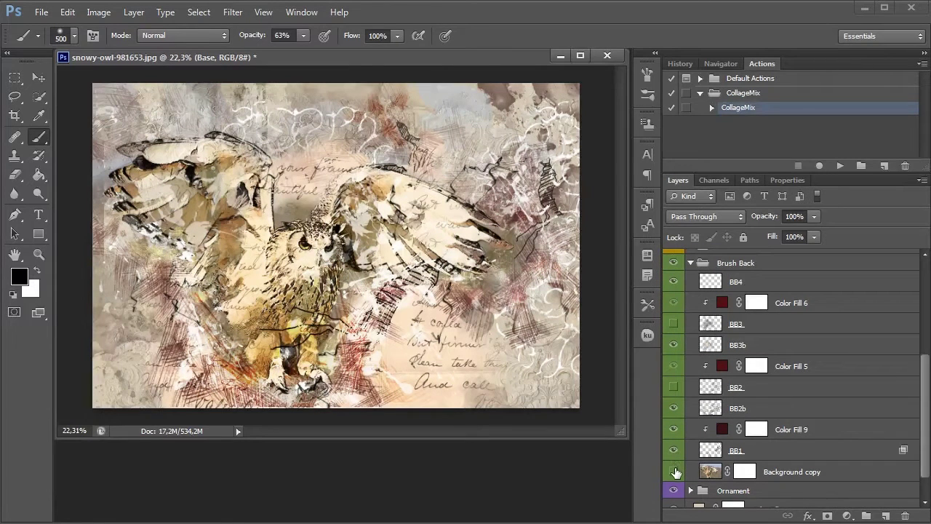
left_click(674, 471)
Step: Hide Background copy and compare the BB1 brush texture on and off, leaving it shown
left_click(675, 472)
left_click(675, 451)
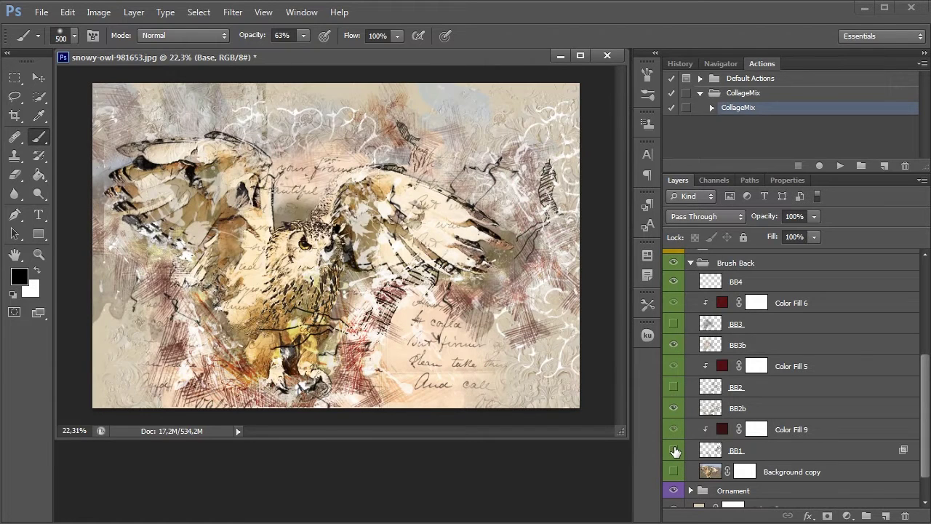
left_click(674, 451)
left_click(675, 451)
Step: Reposition the BB1 brush texture on the canvas with the Move tool
left_click(710, 451)
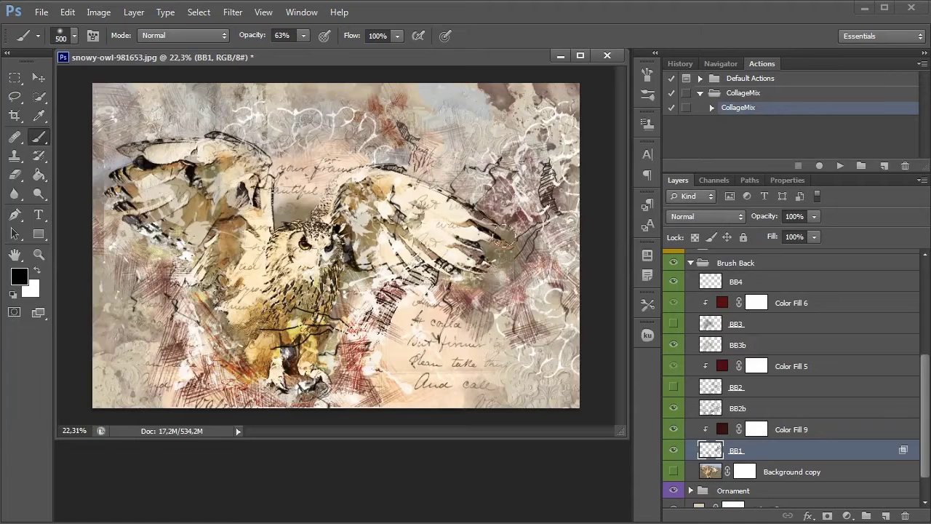
left_click(46, 84)
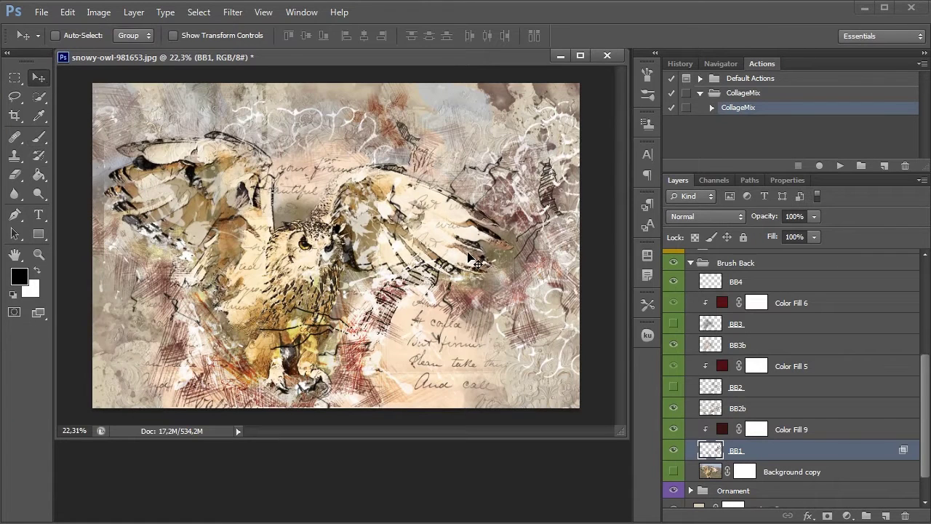
mouse_move(473, 260)
left_mouse_down()
mouse_move(388, 256)
mouse_move(408, 246)
left_mouse_up()
left_click(673, 451)
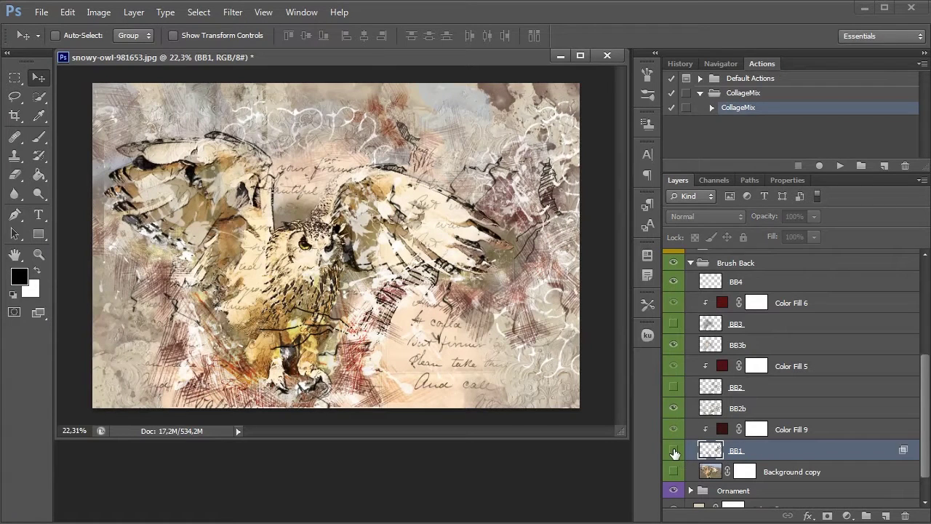
left_click(674, 451)
Step: Recolour Color Fill 9 from dark maroon to teal 094352
double_click(723, 431)
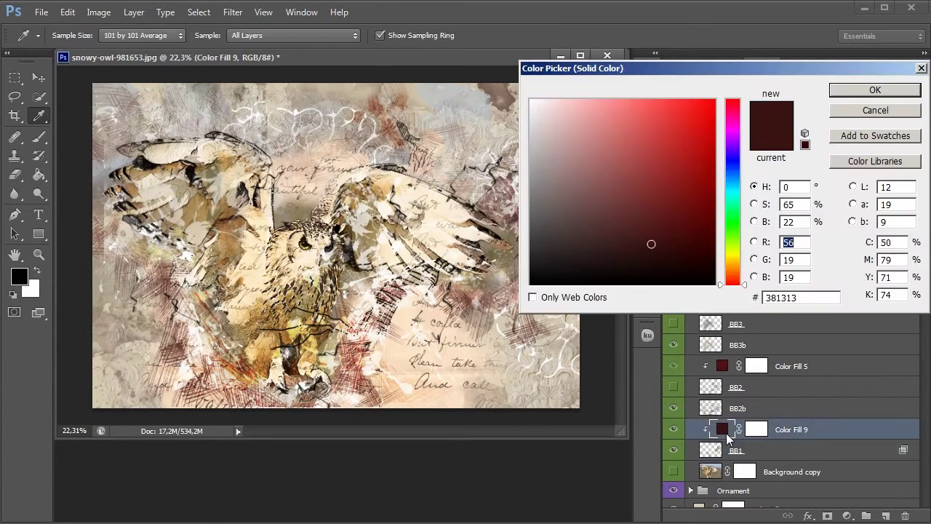
mouse_move(657, 243)
left_mouse_down()
mouse_move(684, 184)
mouse_move(694, 225)
left_mouse_up()
left_click(734, 157)
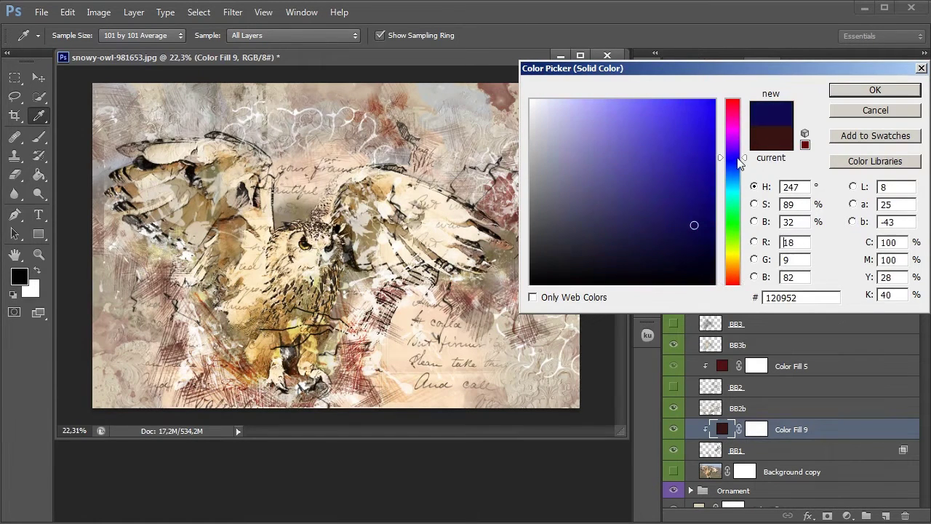
left_click_drag(739, 161, 738, 186)
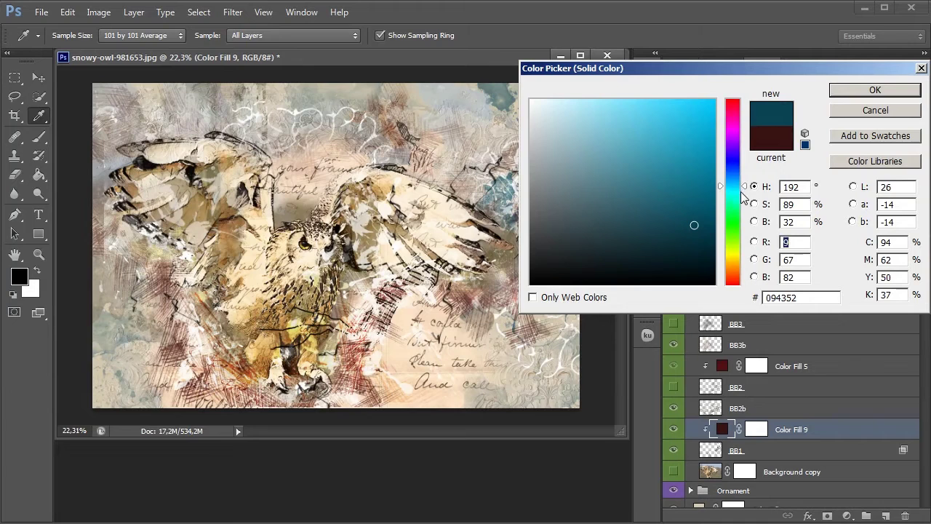
left_click(852, 93)
Step: Shift the BB2b brush texture on the canvas and turn BB2 back on
key("v")
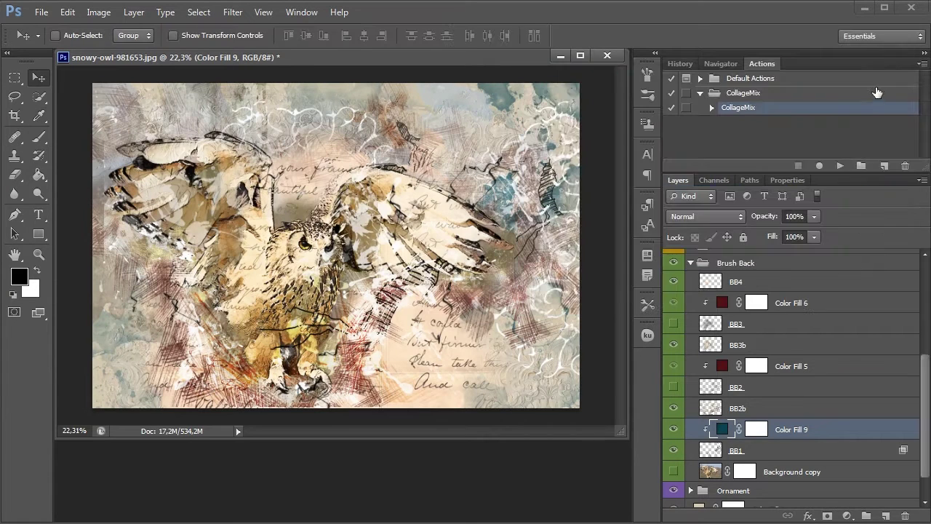
left_click(674, 409)
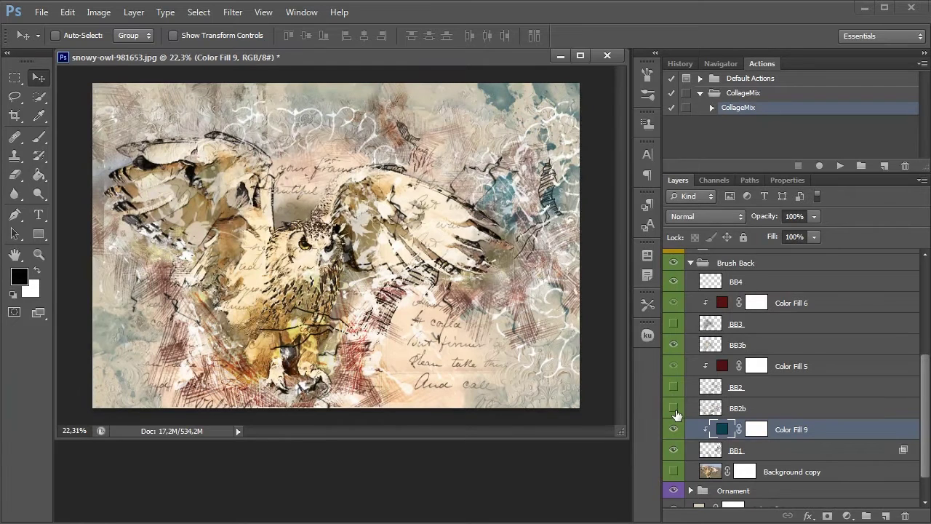
left_click(674, 409)
left_click(710, 409)
mouse_move(506, 280)
left_mouse_down()
mouse_move(511, 310)
mouse_move(473, 293)
left_mouse_up()
left_click(674, 387)
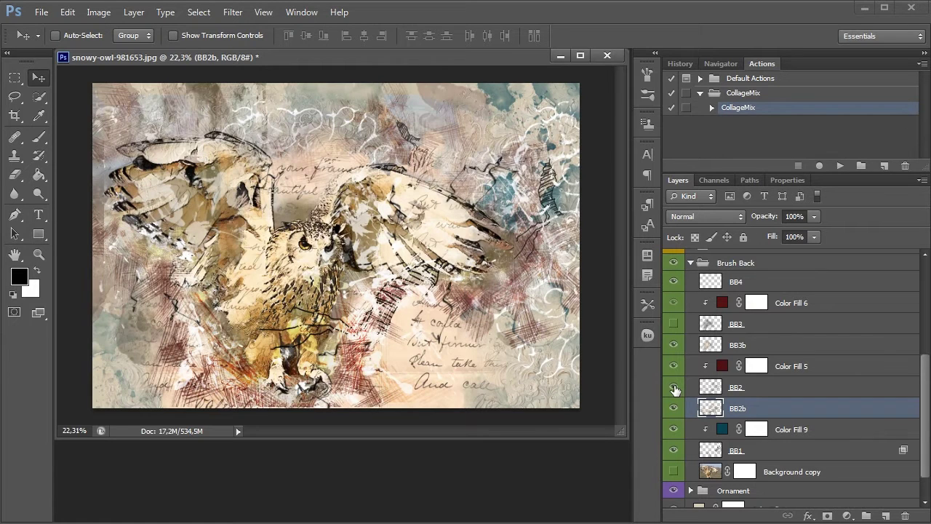
left_click(674, 387)
left_click(705, 390)
Step: Change Color Fill 5 from dark red to slate blue 163f59
left_click(721, 368)
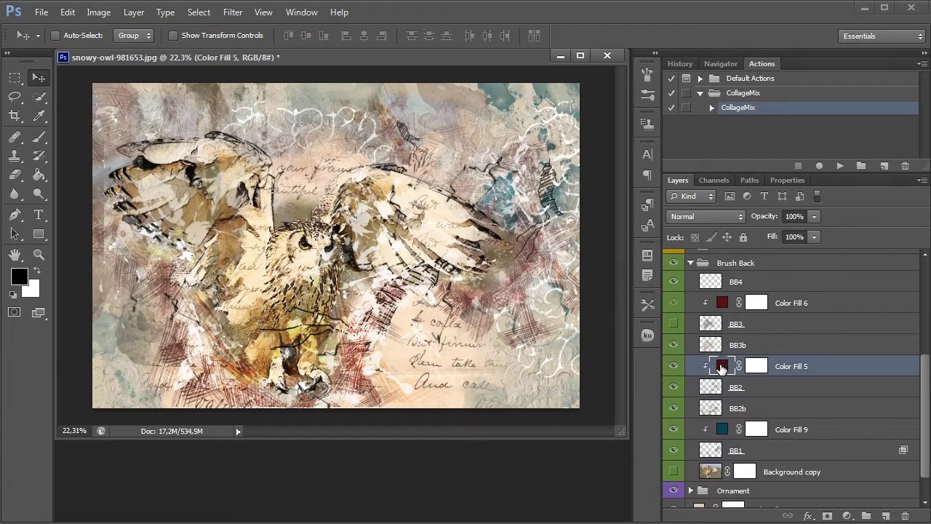
double_click(722, 367)
mouse_move(660, 212)
left_mouse_down()
mouse_move(698, 155)
mouse_move(695, 237)
left_mouse_up()
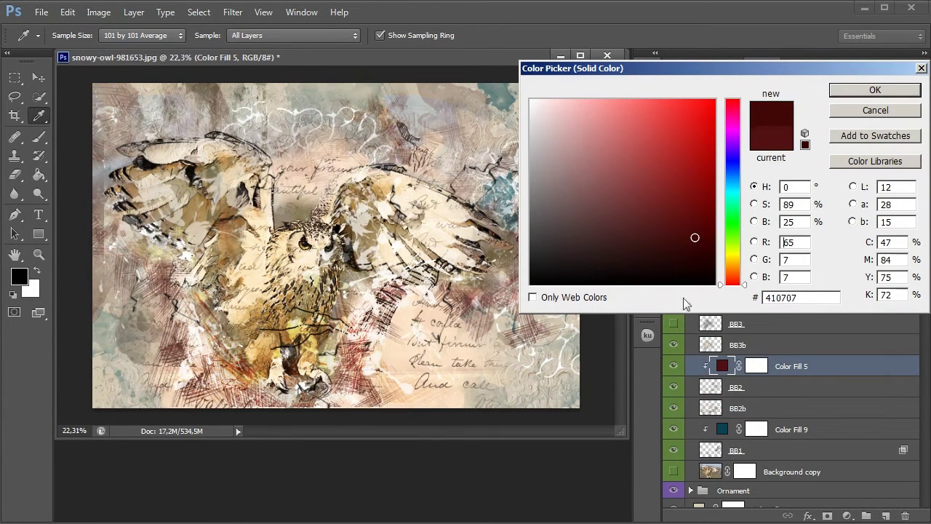
mouse_move(732, 235)
left_mouse_down()
mouse_move(744, 125)
mouse_move(734, 182)
left_mouse_up()
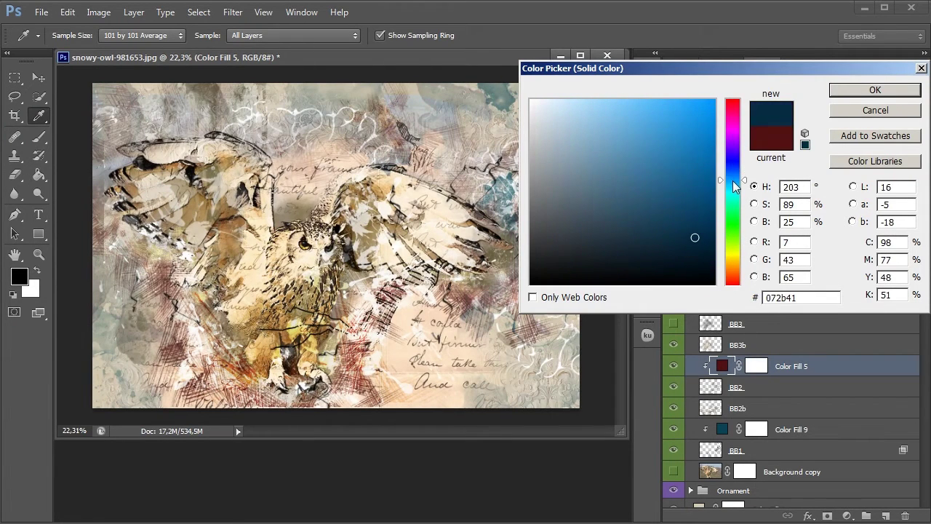
left_click_drag(678, 219, 670, 219)
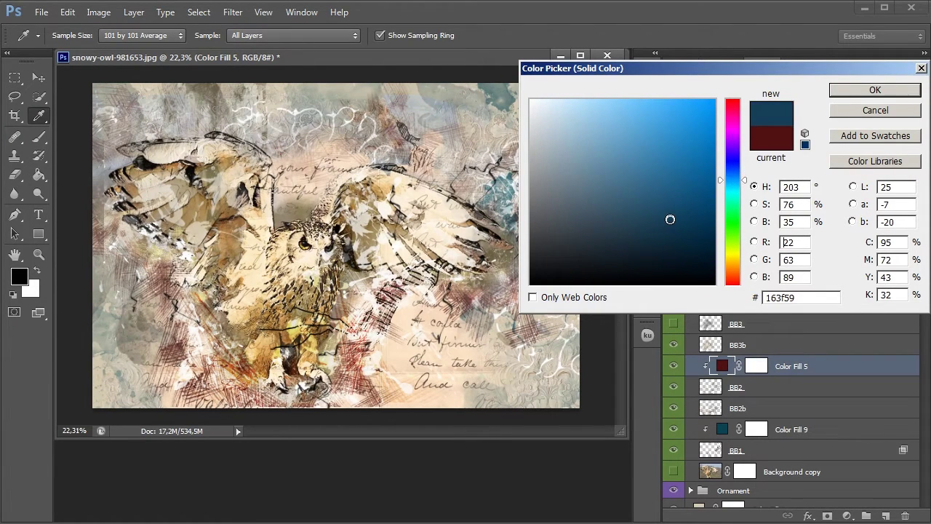
left_click(876, 91)
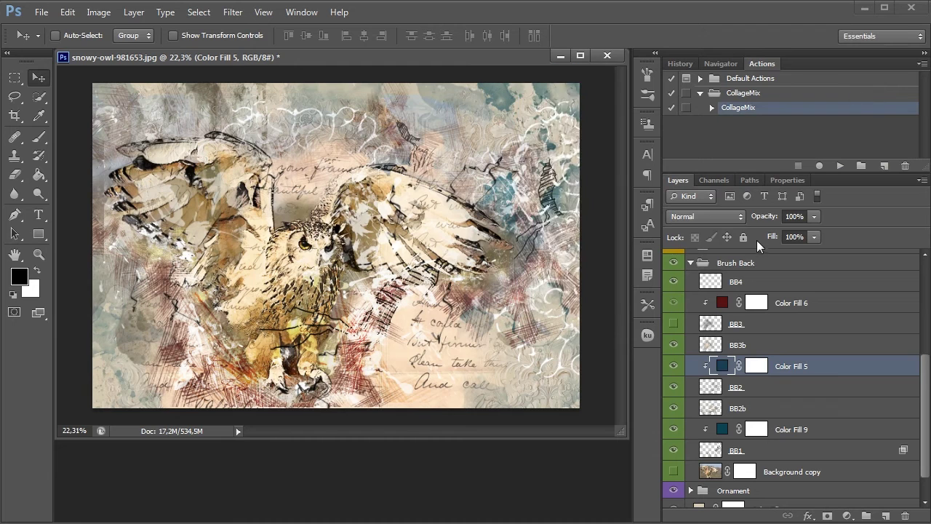
Step: Duplicate BB3b, shift the copy's texture right then back left, and compare BB3 on and off
left_click(674, 345)
left_click(788, 348)
left_click_drag(788, 348, 886, 516)
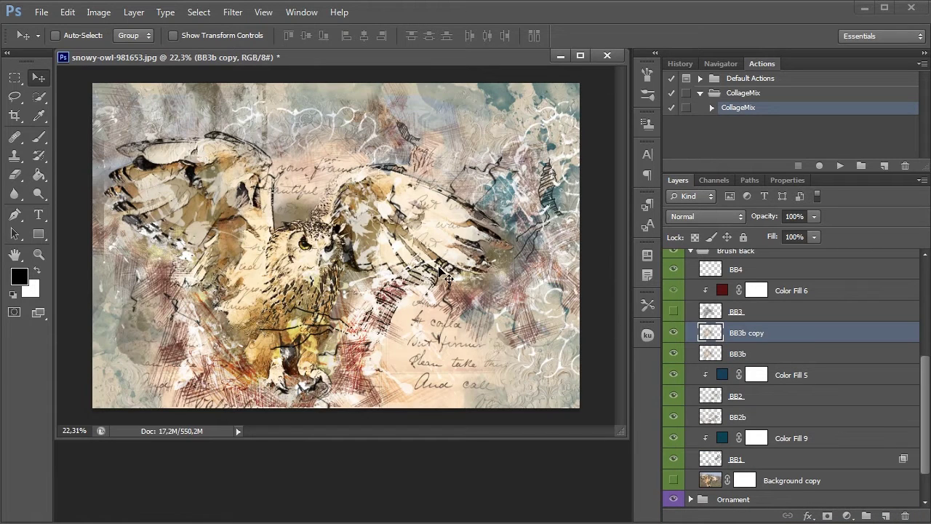
mouse_move(265, 160)
left_mouse_down()
mouse_move(389, 186)
mouse_move(500, 134)
left_mouse_up()
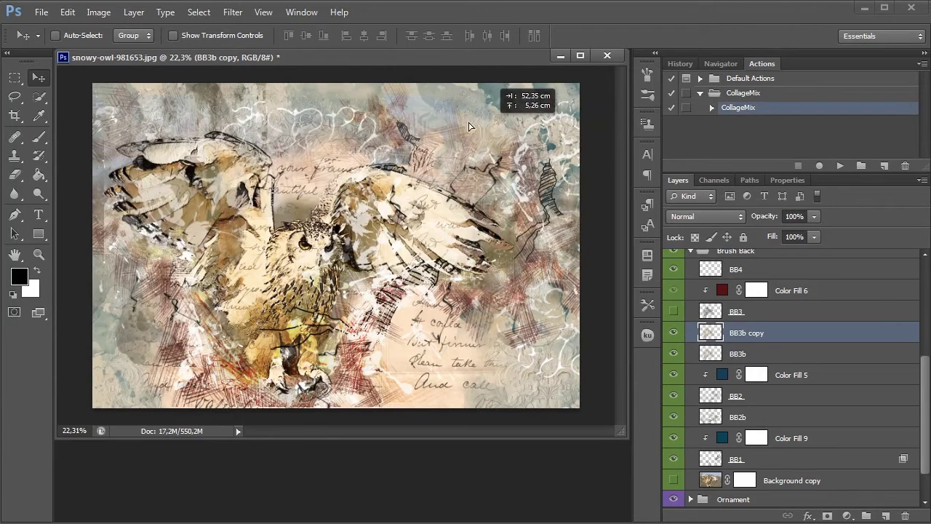
left_click_drag(500, 133, 348, 113)
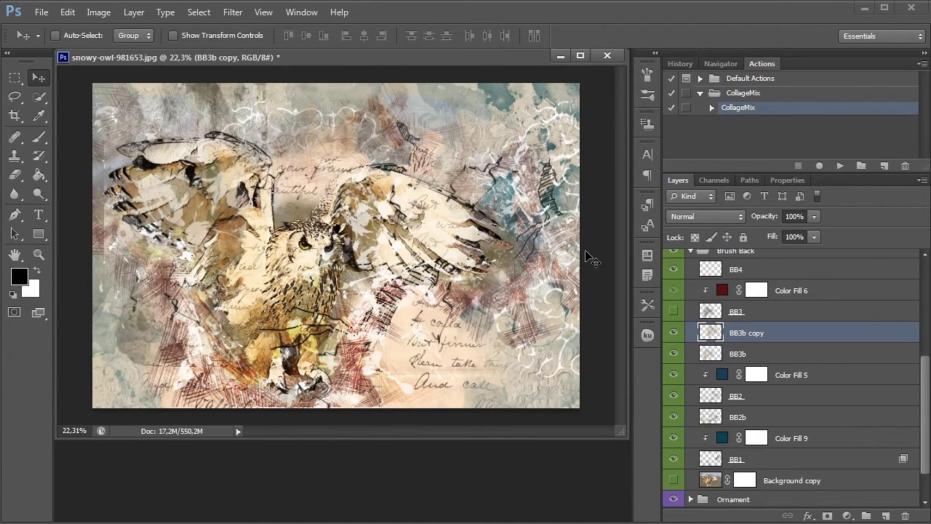
left_click(674, 313)
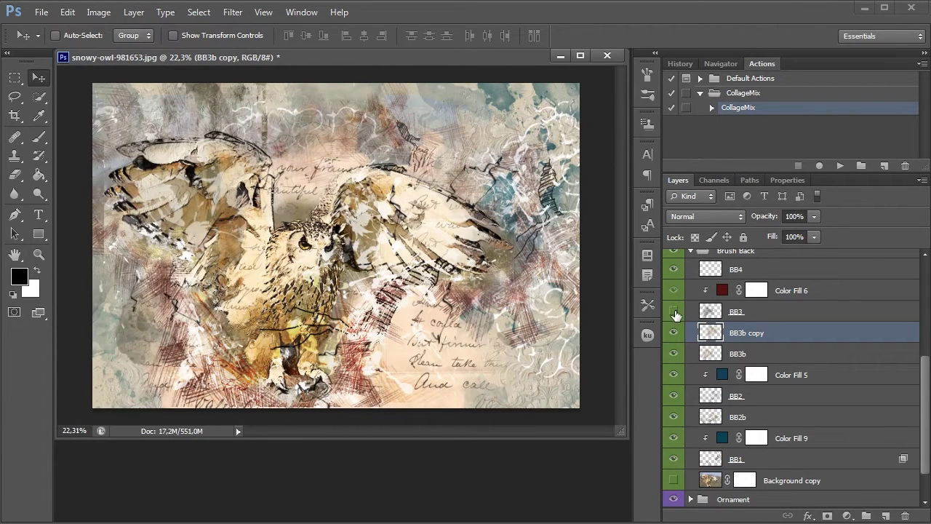
left_click(674, 313)
left_click(674, 313)
Step: Collapse Brush Back and compare the canvas with Brush Back and Ornament toggled off and on
left_click(691, 254)
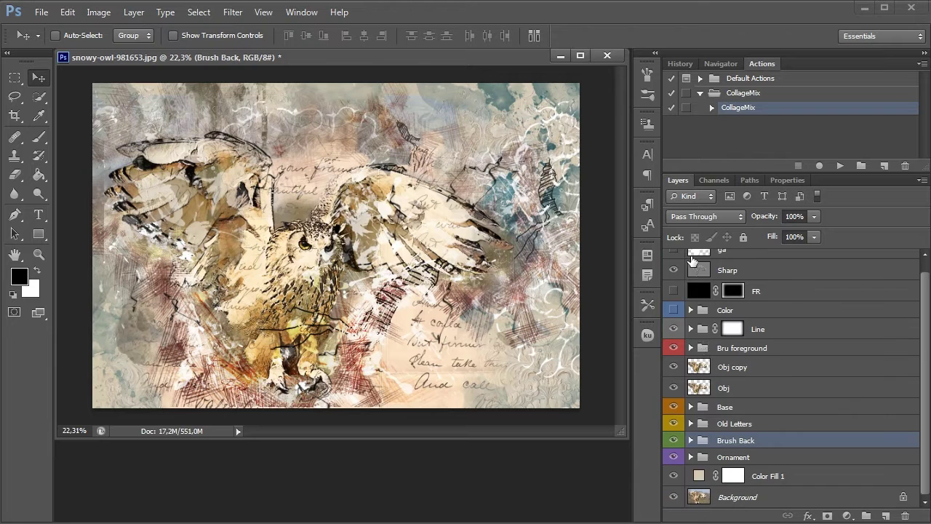
left_click(674, 459)
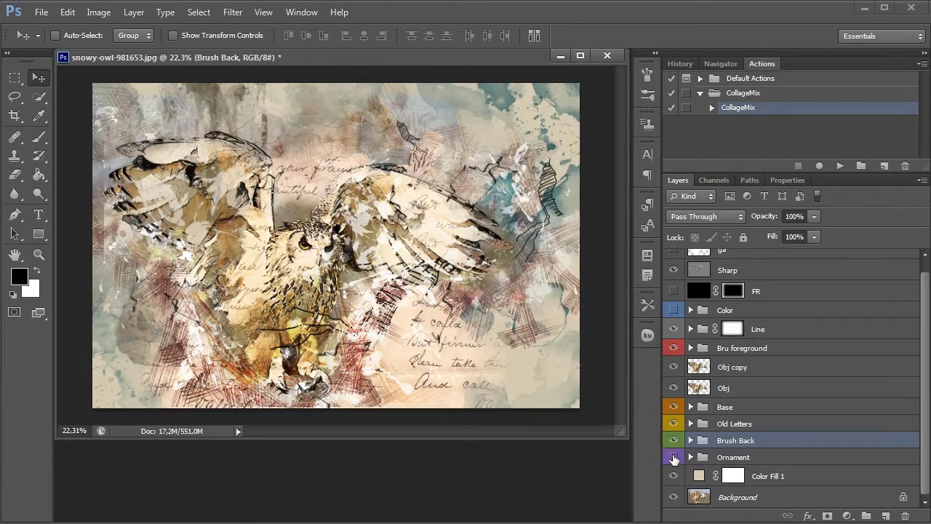
left_click(674, 441)
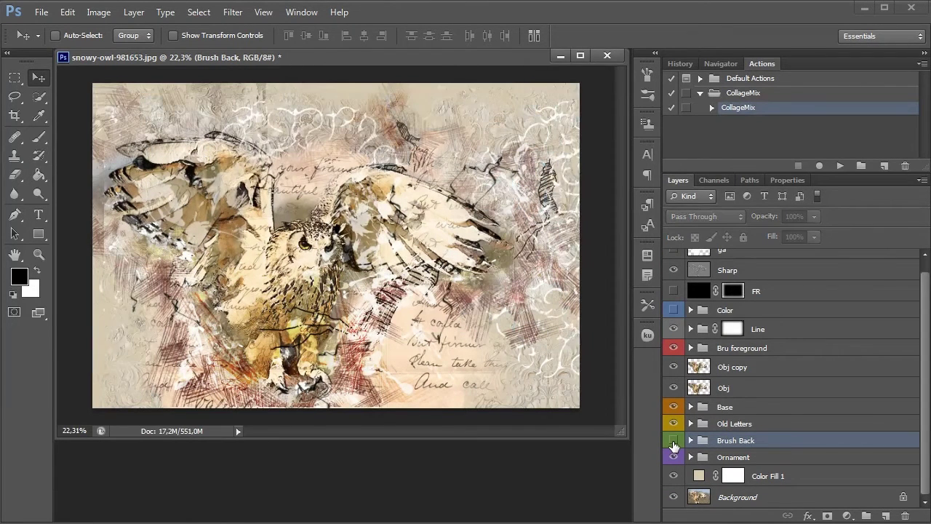
left_click(674, 441)
left_click(674, 459)
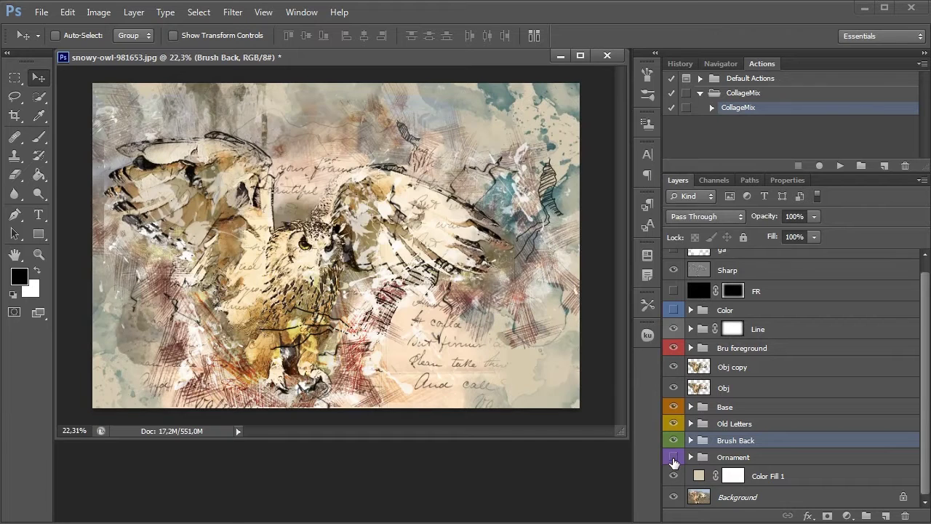
left_click(674, 458)
left_click(674, 441)
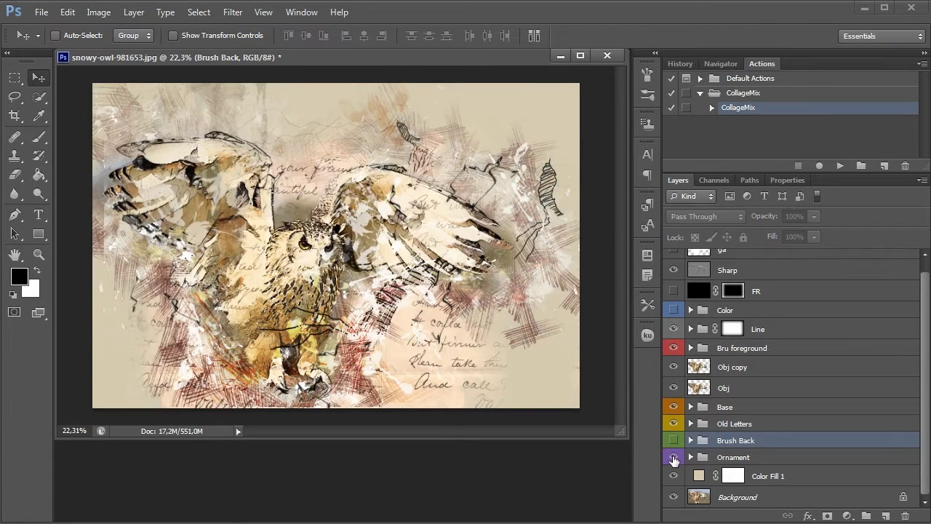
left_click(674, 457)
Step: Expand the Ornament group, hide O5, and compare the canvas with and without 04
left_click(691, 457)
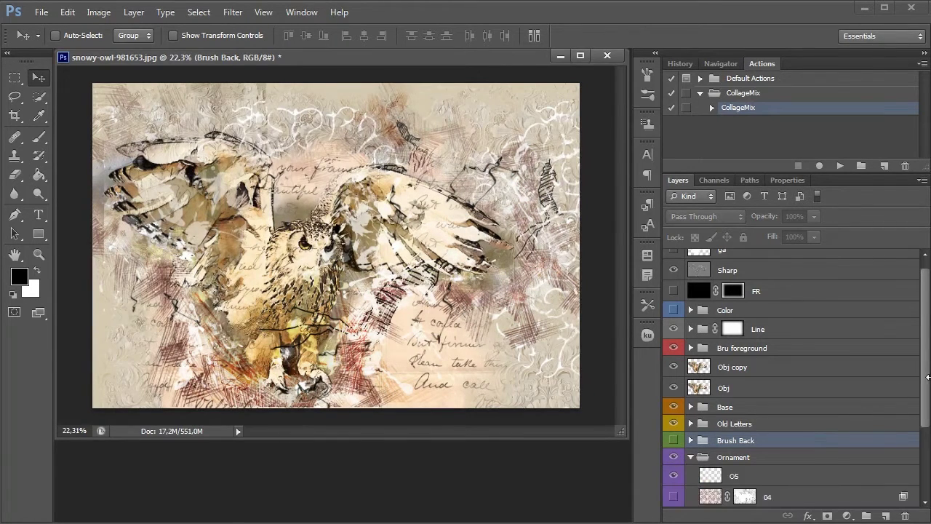
left_click_drag(927, 385, 928, 453)
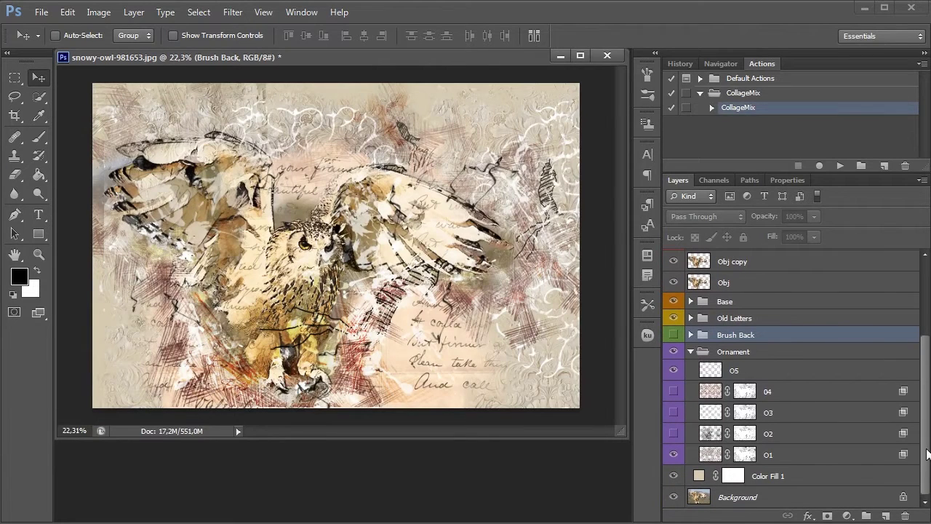
left_click(674, 371)
left_click(674, 391)
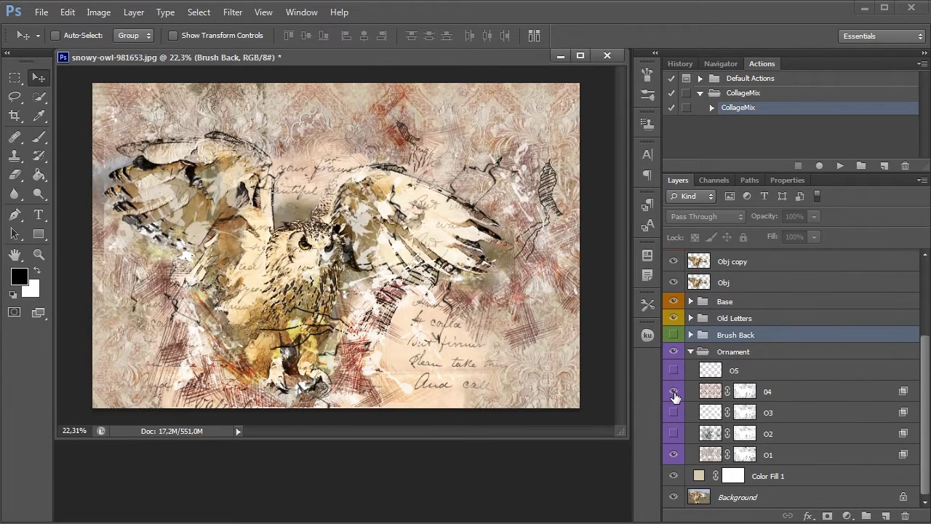
left_click(674, 392)
left_click(674, 392)
left_click(674, 392)
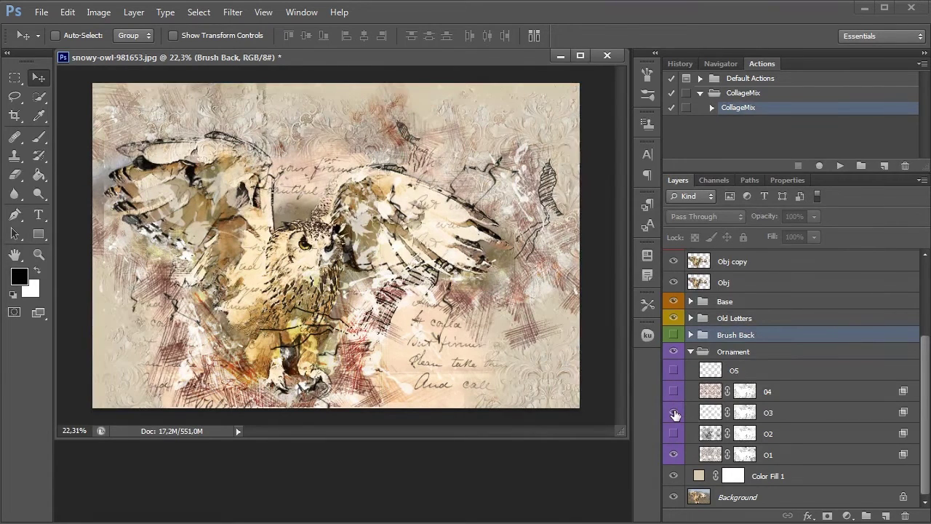
Step: Hide O3 and O5, keep O2 and O1 visible, and show the Brush Back textures
left_click(674, 412)
left_click(674, 412)
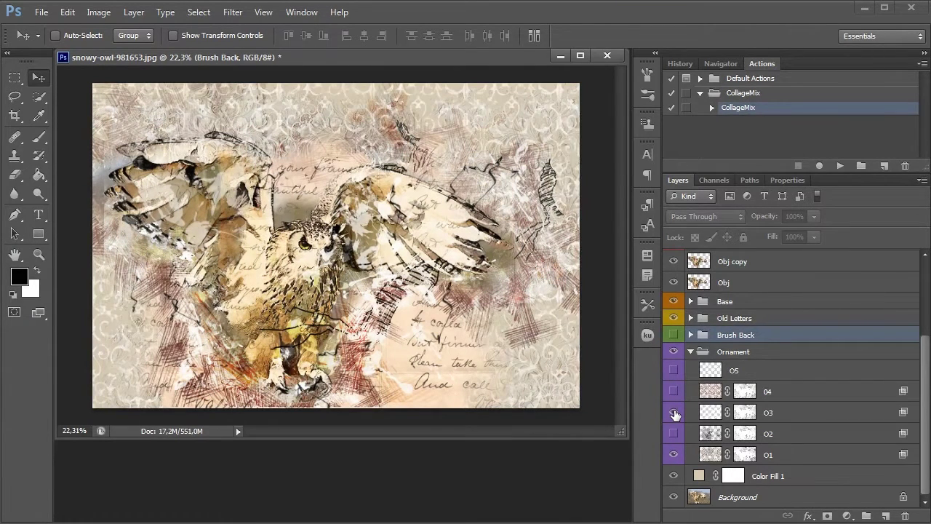
left_click(673, 412)
left_click(674, 433)
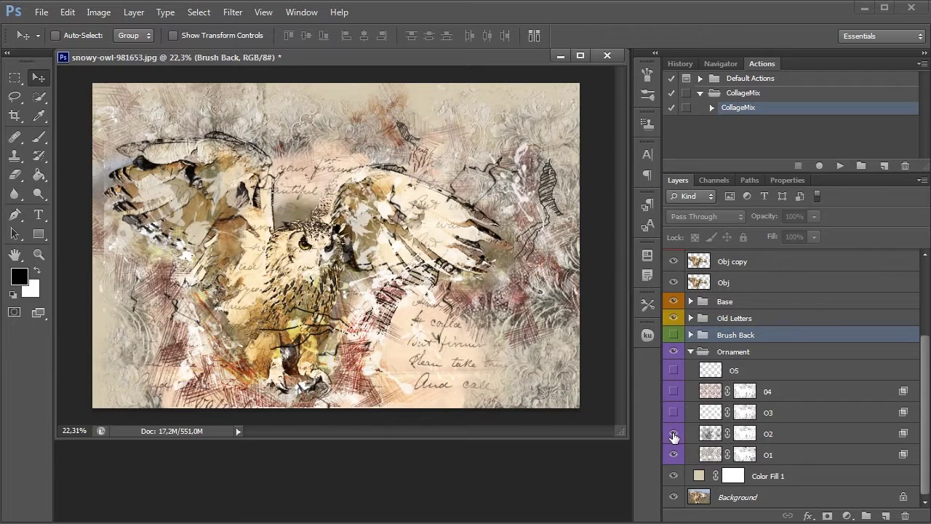
left_click(674, 434)
left_click(674, 454)
left_click(675, 371)
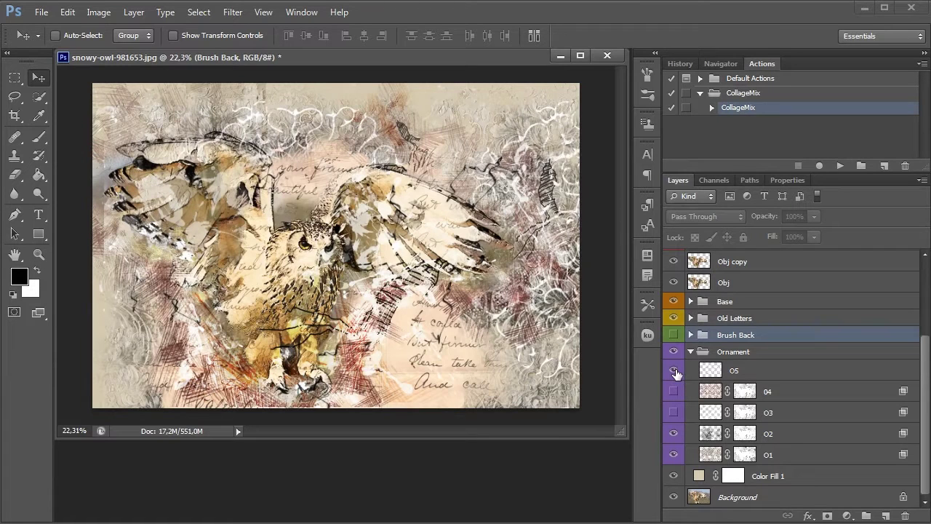
left_click(675, 372)
left_click(674, 335)
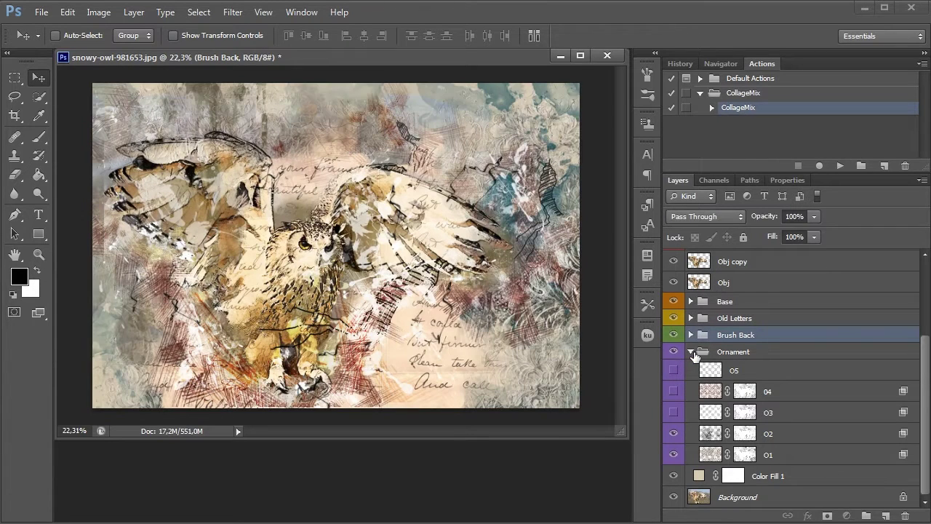
Step: Collapse Ornament, show Color Fill 1, compare Sharp on and off, and turn on the FR vignette
left_click(692, 352)
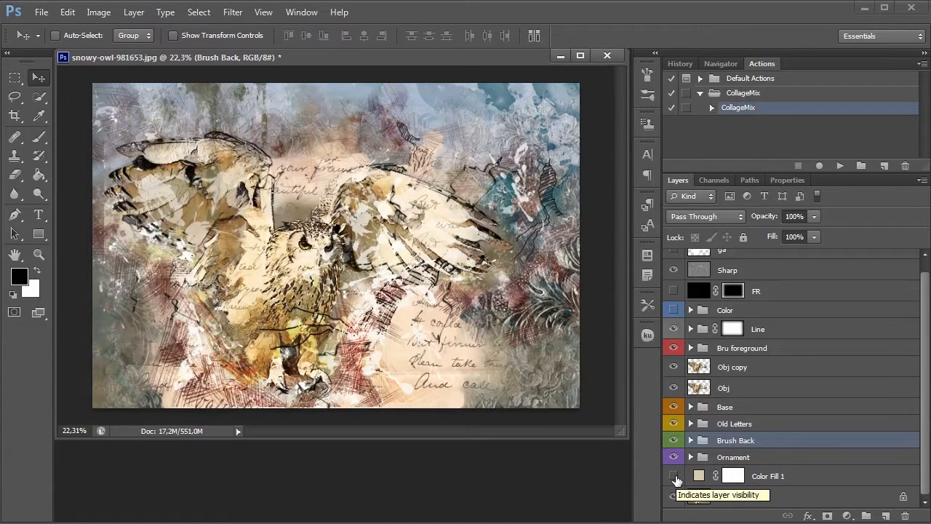
left_click(674, 476)
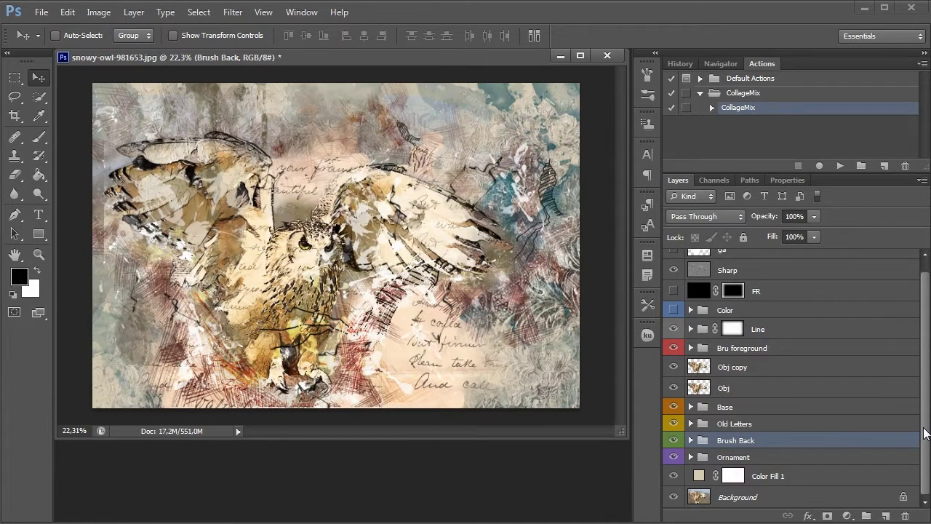
scroll(925, 434, "up", 1)
left_click(673, 282)
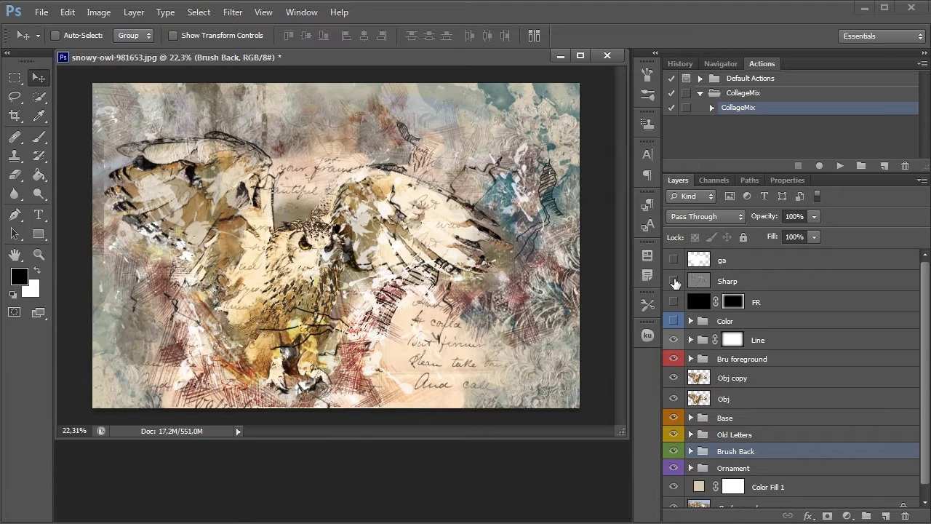
left_click(674, 282)
left_click(674, 306)
Step: Lower the FR layer's opacity to 12%
left_click(735, 302)
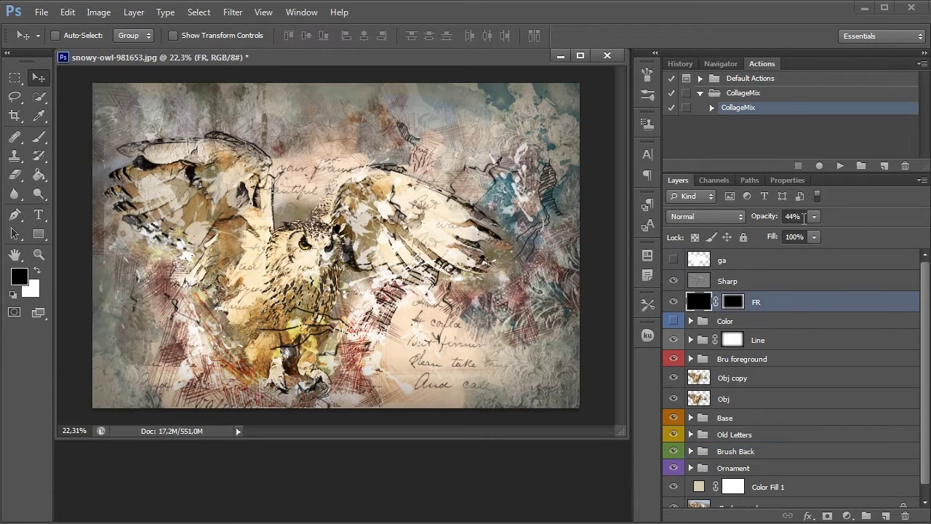
left_click(813, 217)
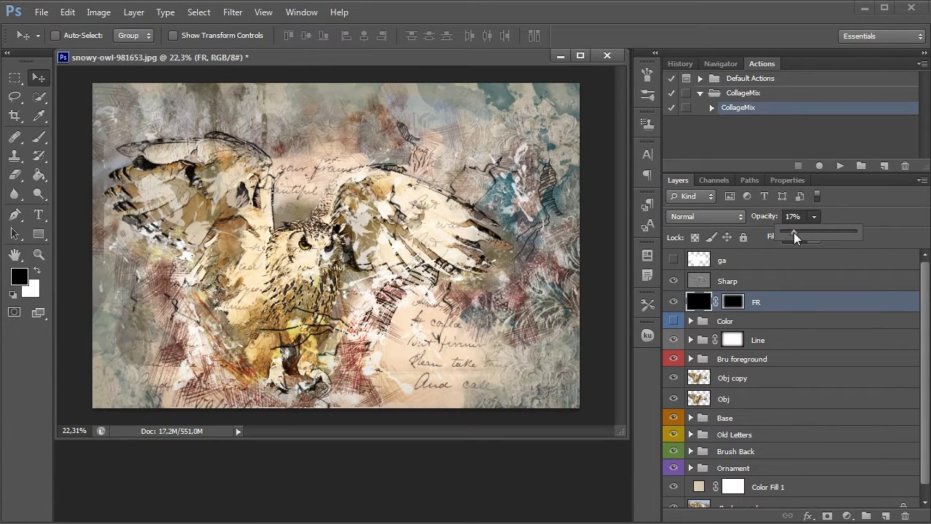
left_click_drag(794, 234, 793, 230)
left_click(815, 216)
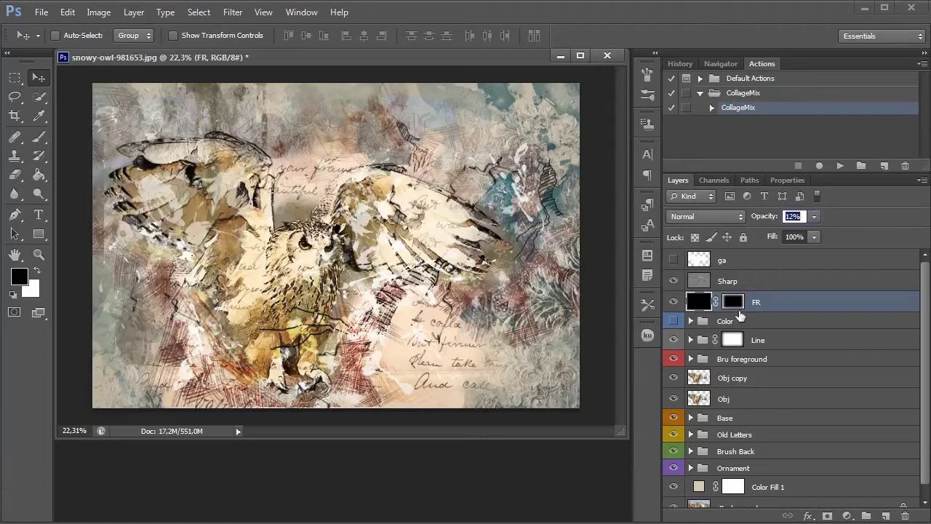
Step: Expand the Color group, toggle its tint on and off, and compare Bru foreground hidden and shown
left_click(690, 322)
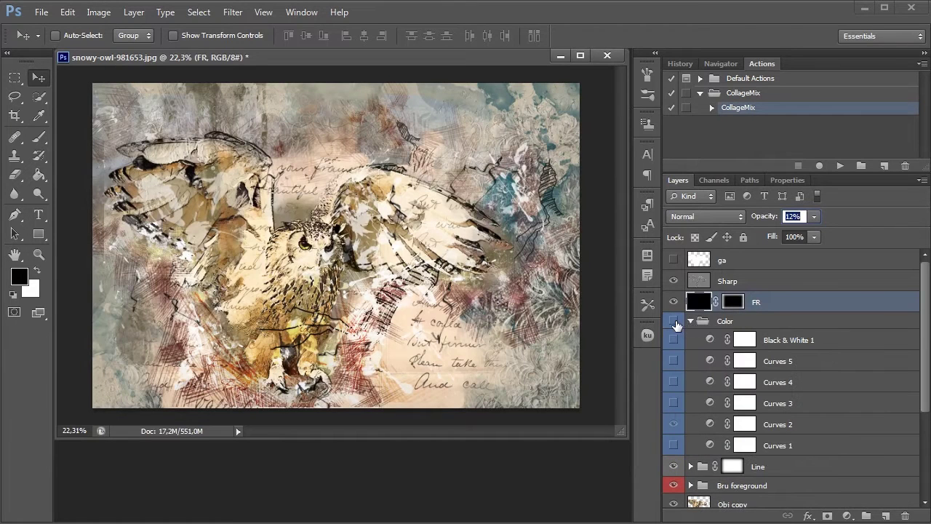
left_click(673, 321)
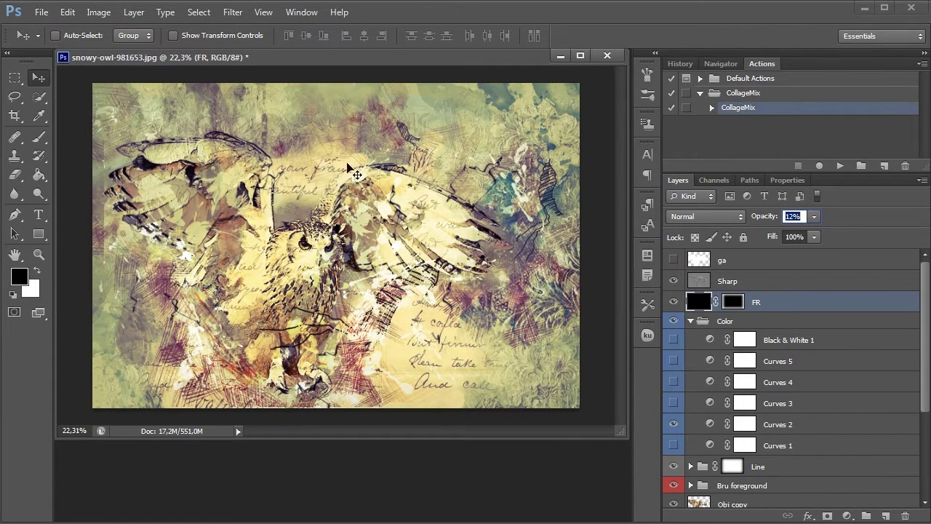
left_click(674, 325)
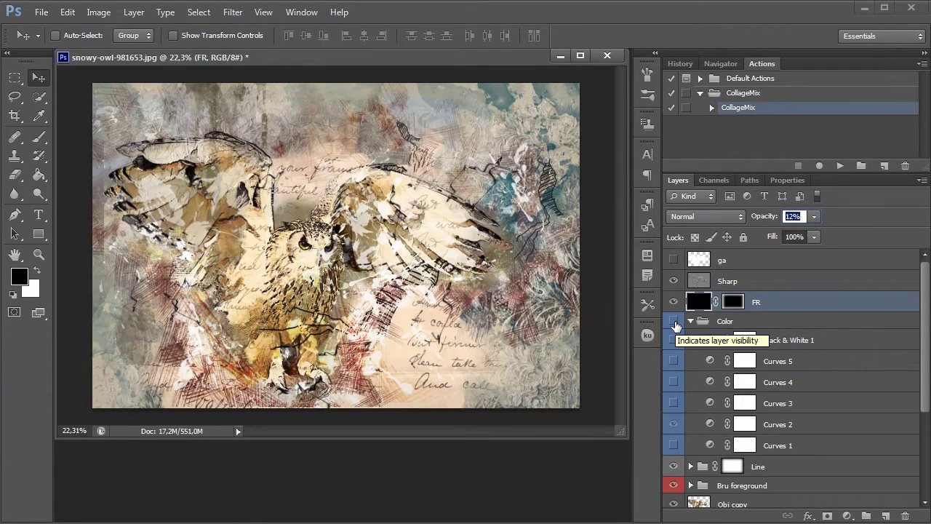
left_click(674, 485)
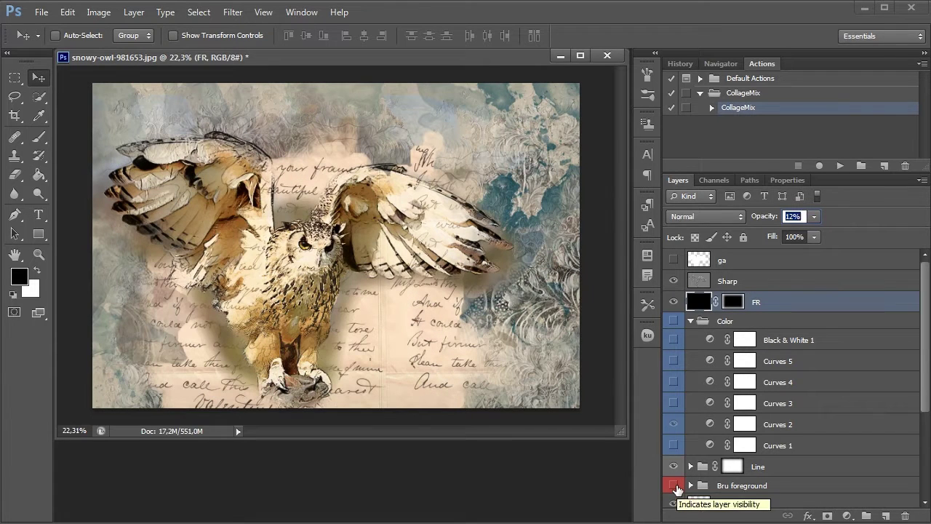
left_click(674, 486)
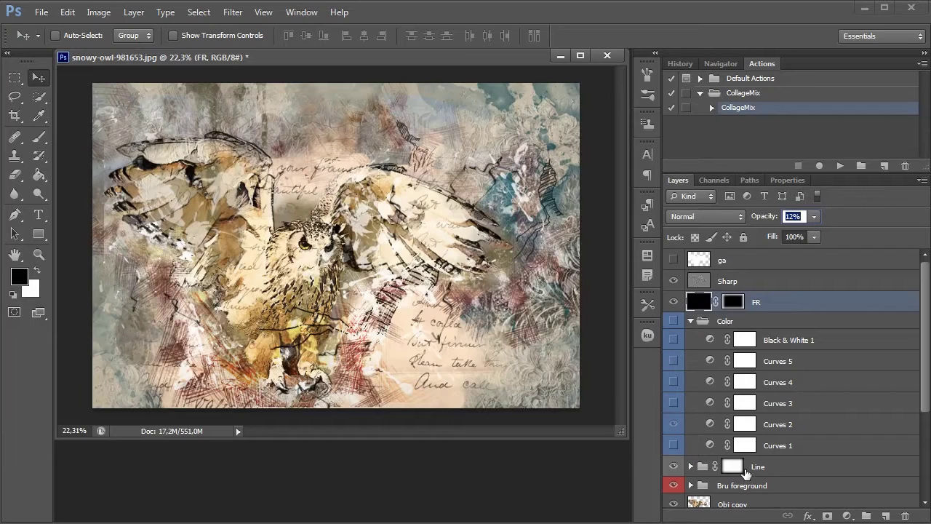